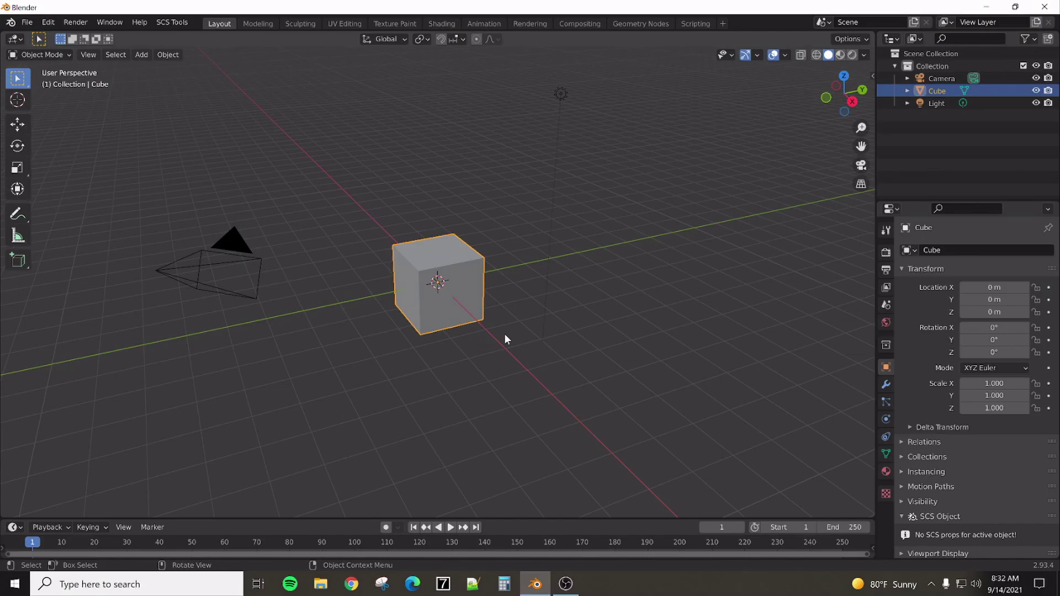
Delete the default camera, cube and light from the scene
{"action": "mouse_move", "coordinate": [504, 334]}
{"action": "middle_mouse_down"}
{"action": "mouse_move", "coordinate": [550, 330]}
{"action": "mouse_move", "coordinate": [516, 321]}
{"action": "mouse_move", "coordinate": [517, 340]}
{"action": "middle_mouse_up"}
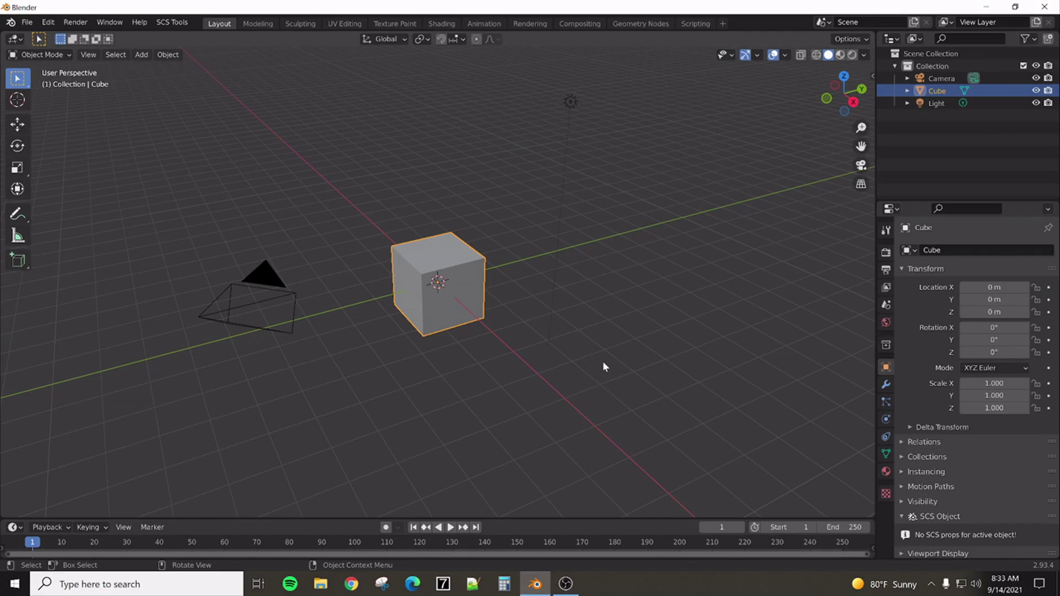
{"action": "left_click_drag", "start_coordinate": [941, 122], "coordinate": [934, 78]}
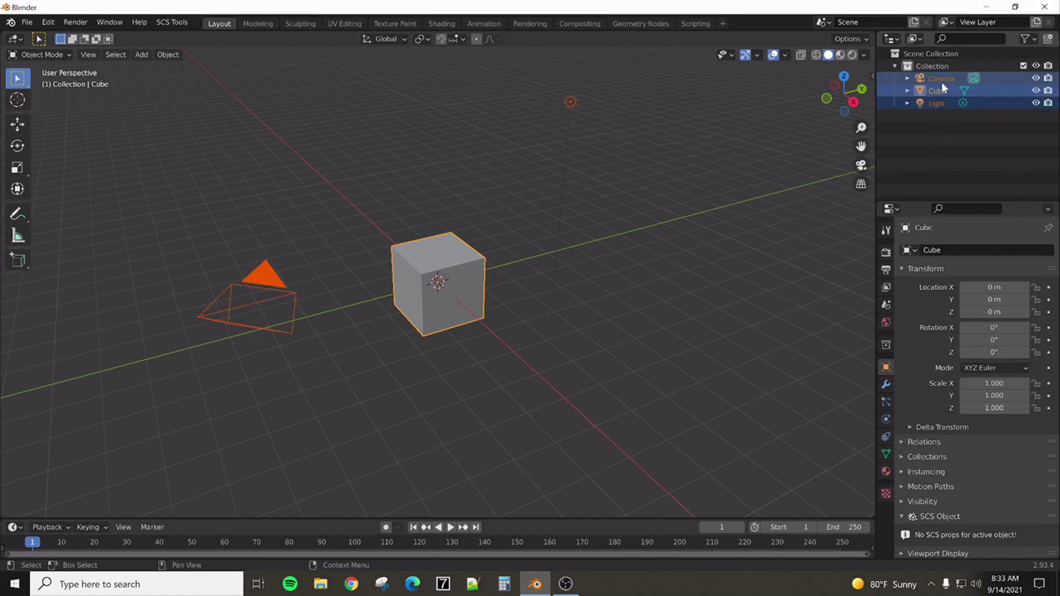
{"action": "key", "text": "Delete"}
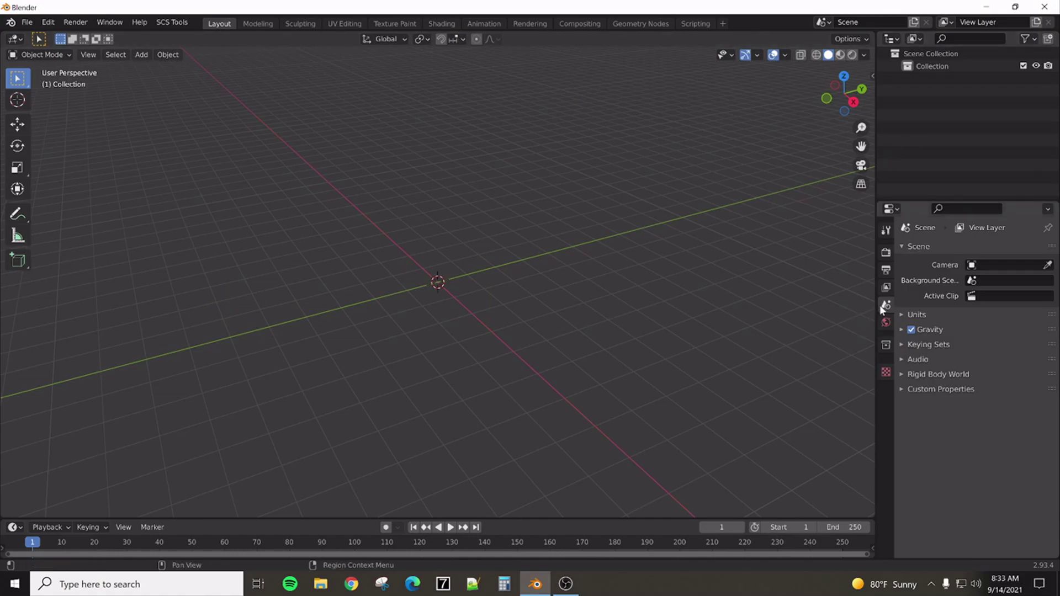
Configure the scene units with a unit scale of 0.01 and length in centimeters
{"action": "left_click", "coordinate": [908, 316]}
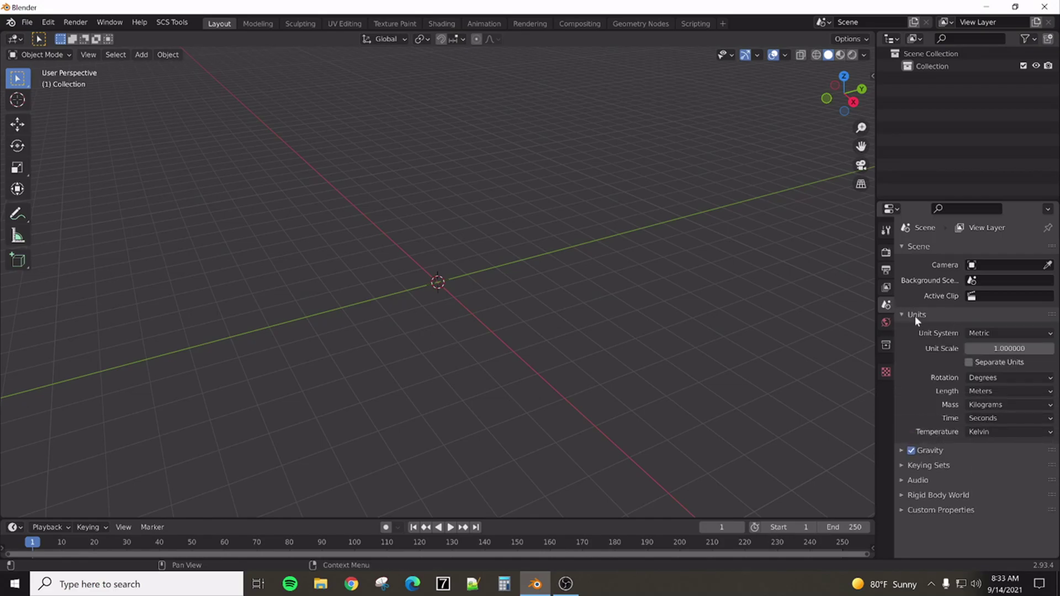
{"action": "left_click", "coordinate": [988, 349]}
{"action": "type", "text": ".01"}
{"action": "key", "text": "Return"}
{"action": "left_click", "coordinate": [986, 390]}
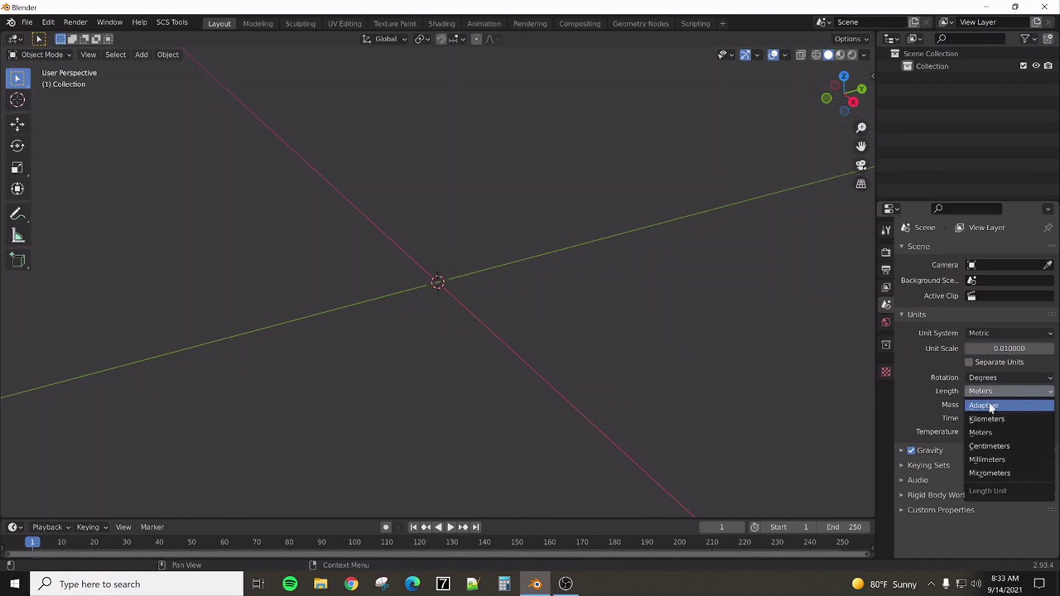
{"action": "left_click", "coordinate": [989, 447]}
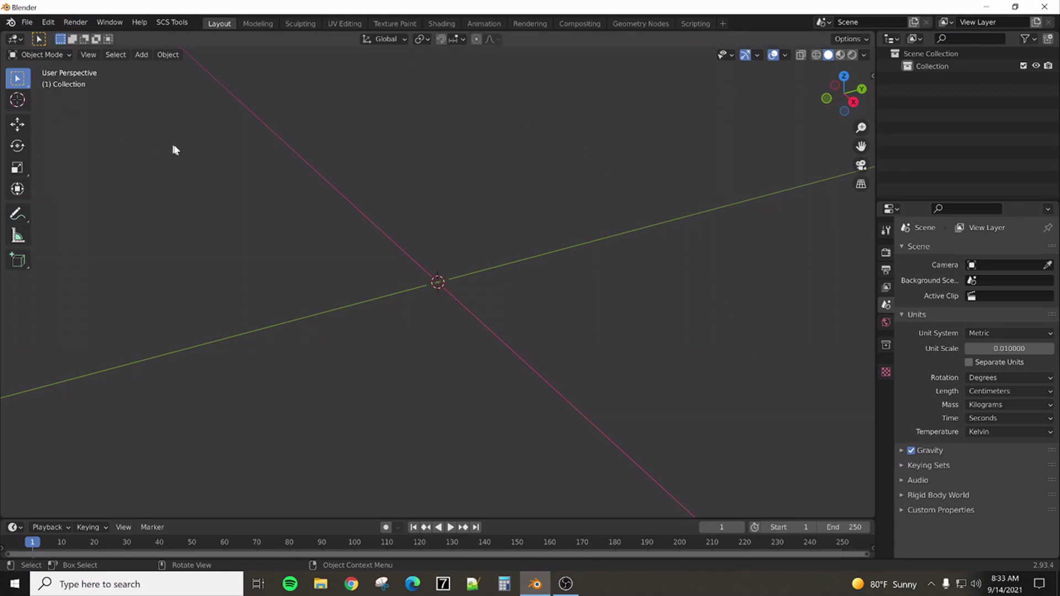
Import the Wavefront file Jeep Cherokee.obj from the Downloads folder
{"action": "left_click", "coordinate": [27, 24]}
{"action": "mouse_move", "coordinate": [78, 195]}
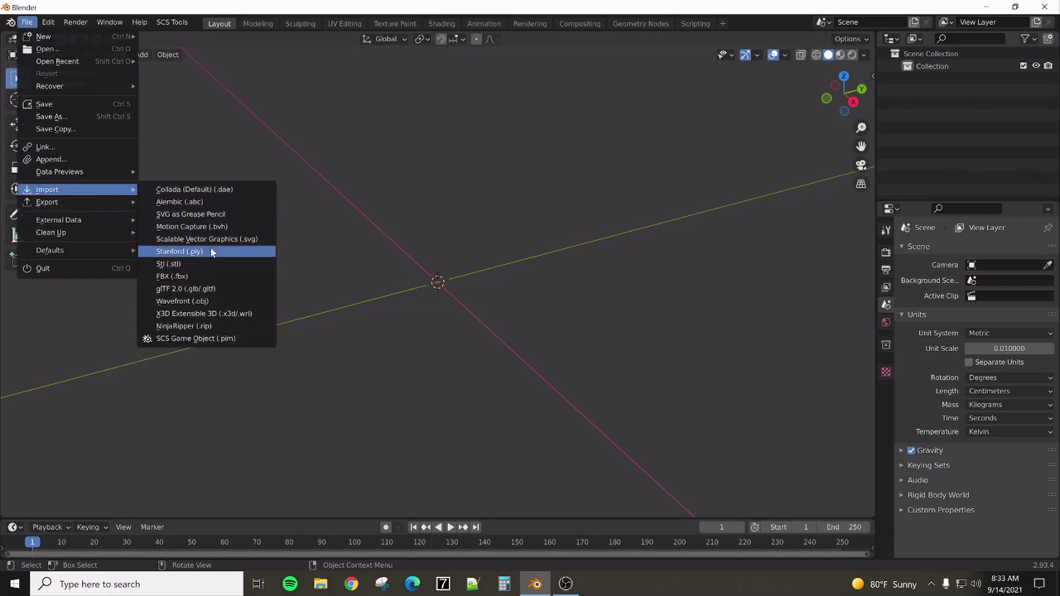
{"action": "left_click", "coordinate": [188, 301]}
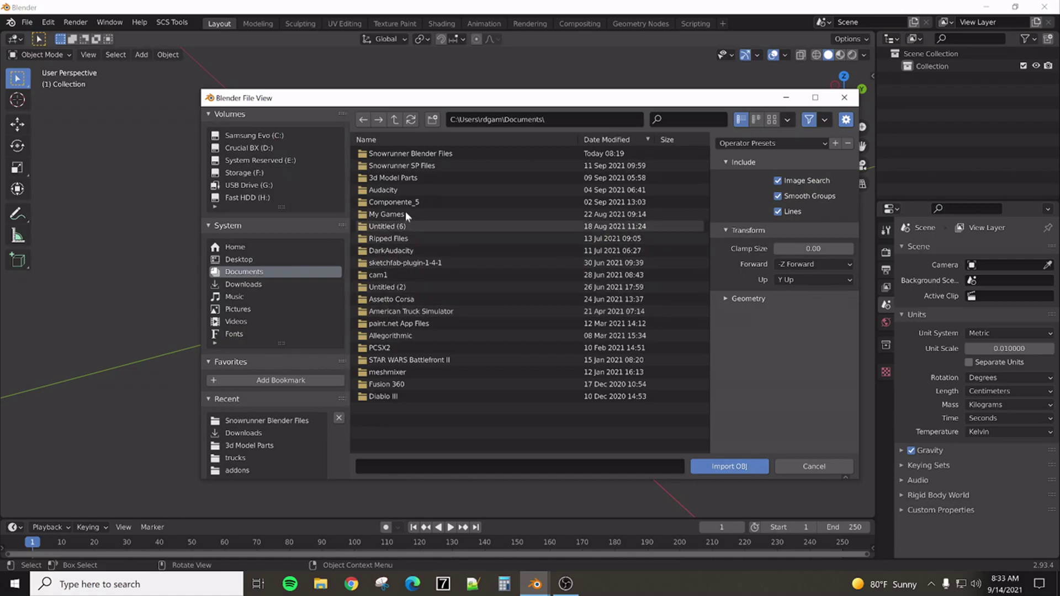
{"action": "left_click", "coordinate": [248, 283]}
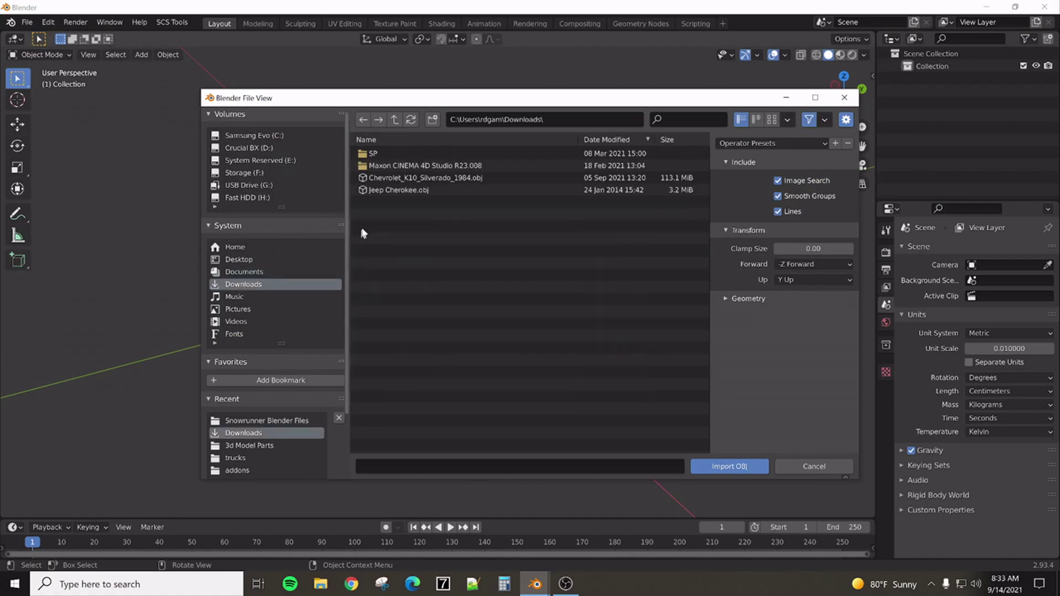
{"action": "left_click", "coordinate": [411, 191]}
{"action": "left_click", "coordinate": [730, 467]}
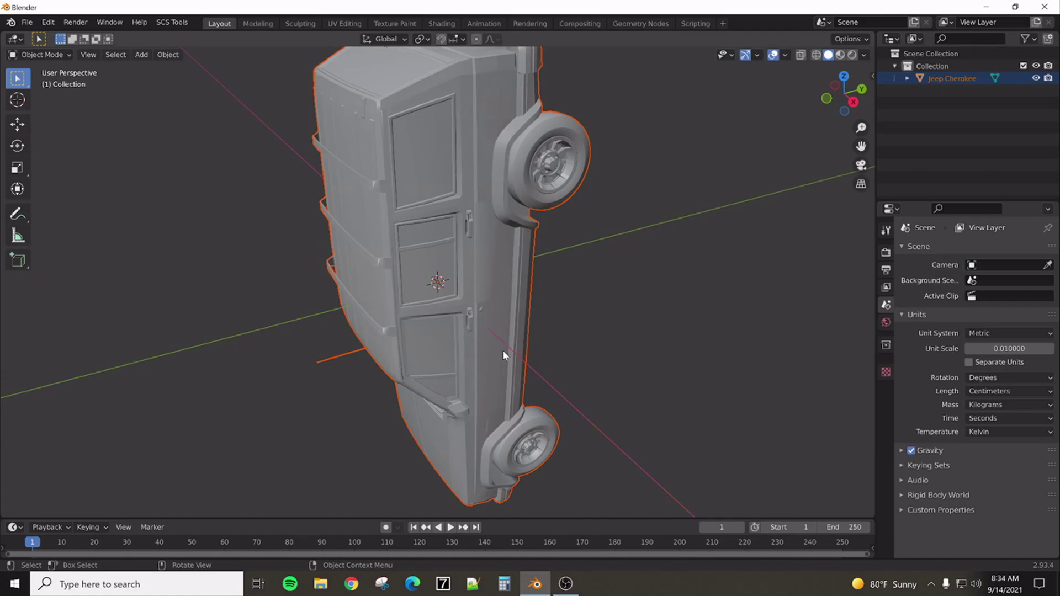
Examine the imported Jeep Cherokee and the materials nested under its mesh
{"action": "scroll", "coordinate": [501, 349], "scroll_direction": "down", "scroll_amount": 3}
{"action": "middle_click_drag", "start_coordinate": [514, 333], "coordinate": [541, 302]}
{"action": "left_click", "coordinate": [908, 79]}
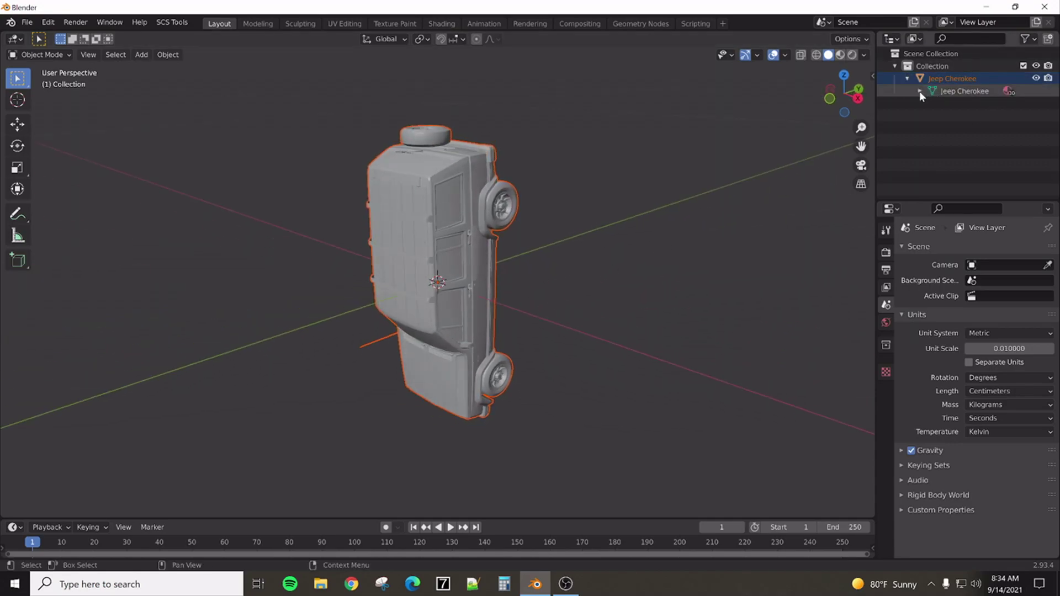
{"action": "left_click", "coordinate": [920, 91]}
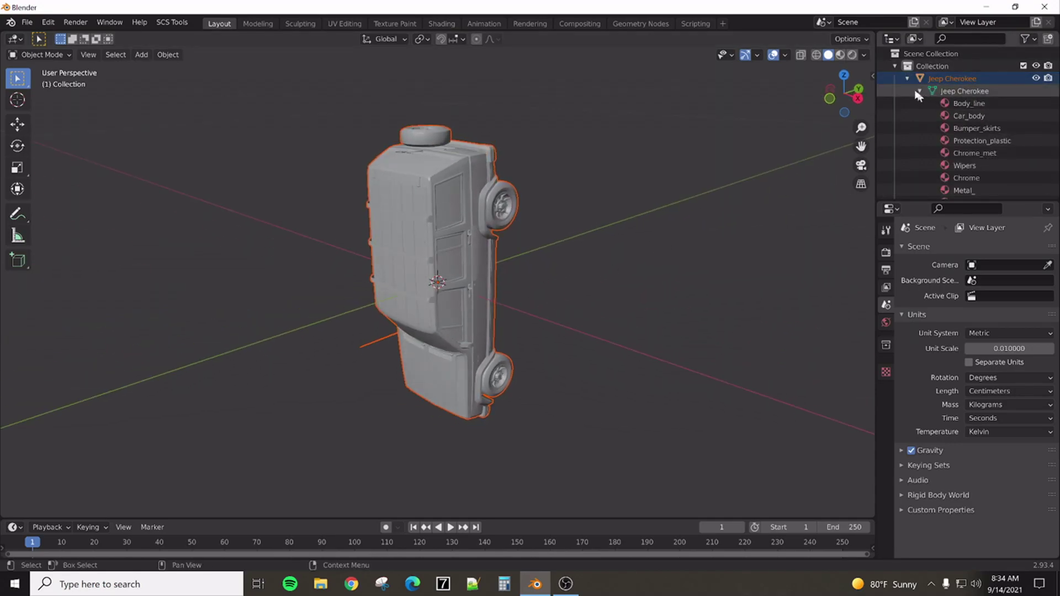
{"action": "left_click", "coordinate": [907, 78]}
{"action": "mouse_move", "coordinate": [557, 244]}
{"action": "middle_mouse_down"}
{"action": "mouse_move", "coordinate": [603, 157]}
{"action": "mouse_move", "coordinate": [631, 171]}
{"action": "mouse_move", "coordinate": [624, 226]}
{"action": "mouse_move", "coordinate": [431, 258]}
{"action": "mouse_move", "coordinate": [564, 255]}
{"action": "mouse_move", "coordinate": [579, 224]}
{"action": "mouse_move", "coordinate": [520, 234]}
{"action": "mouse_move", "coordinate": [502, 221]}
{"action": "mouse_move", "coordinate": [622, 225]}
{"action": "mouse_move", "coordinate": [696, 210]}
{"action": "mouse_move", "coordinate": [473, 233]}
{"action": "mouse_move", "coordinate": [558, 243]}
{"action": "middle_mouse_up"}
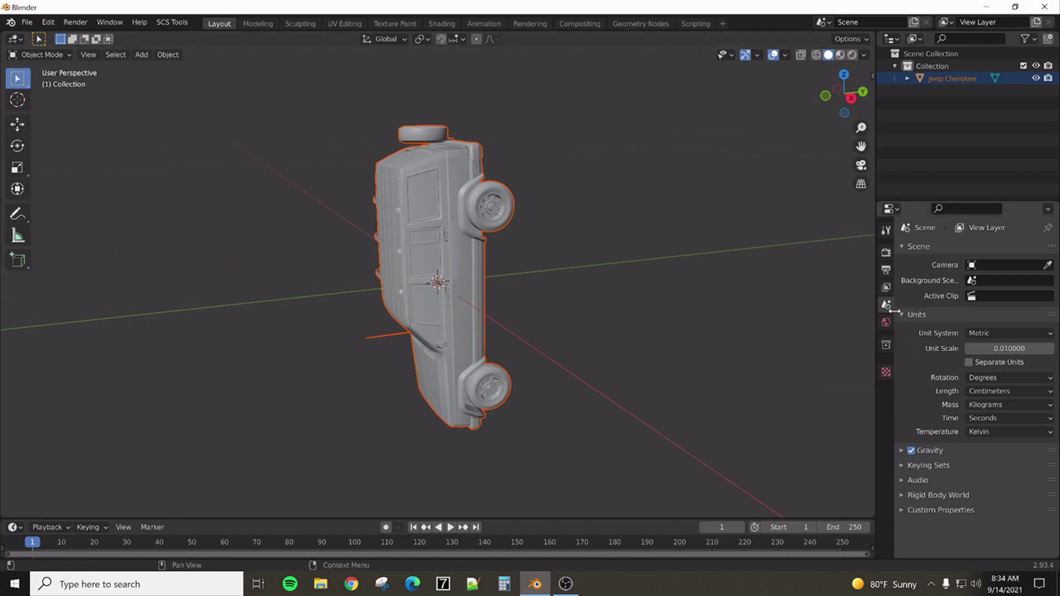
Set the Jeep Cherokee's X rotation to 0° to lay the vehicle level
{"action": "left_click", "coordinate": [451, 253]}
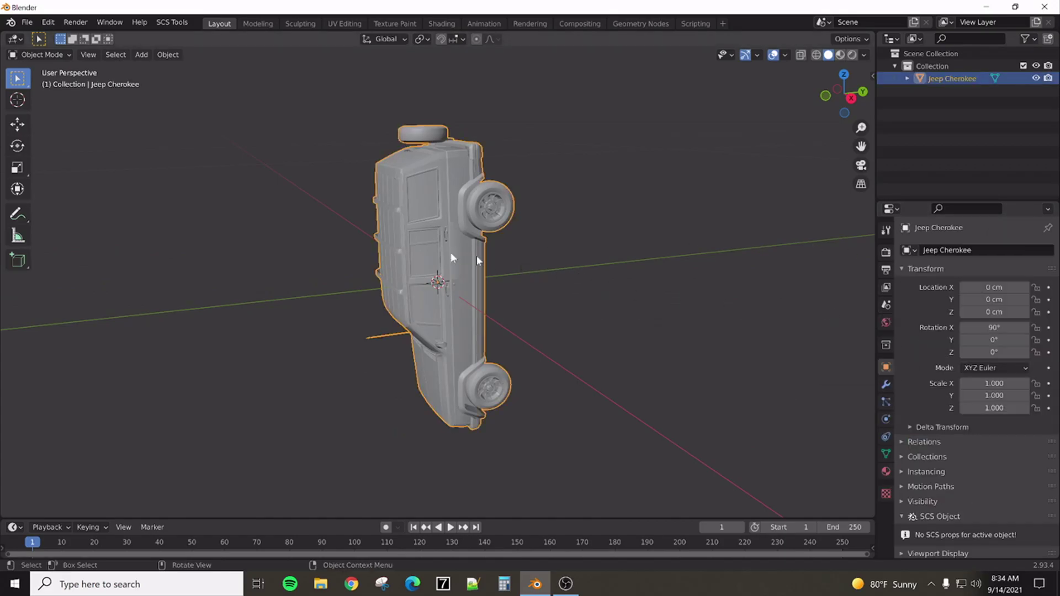
{"action": "left_click", "coordinate": [983, 328]}
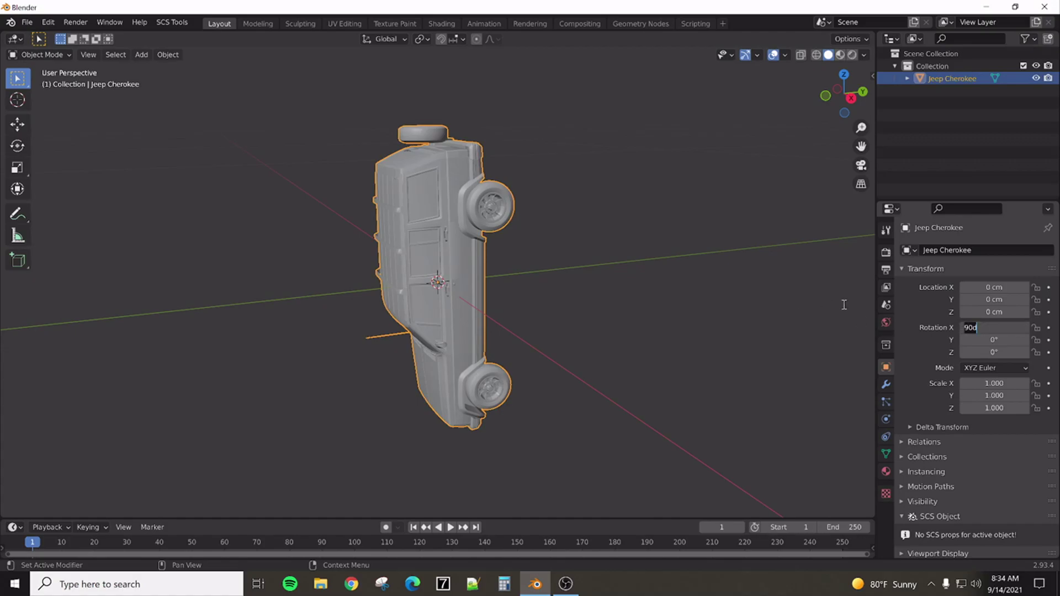
{"action": "type", "text": "0"}
{"action": "key", "text": "Return"}
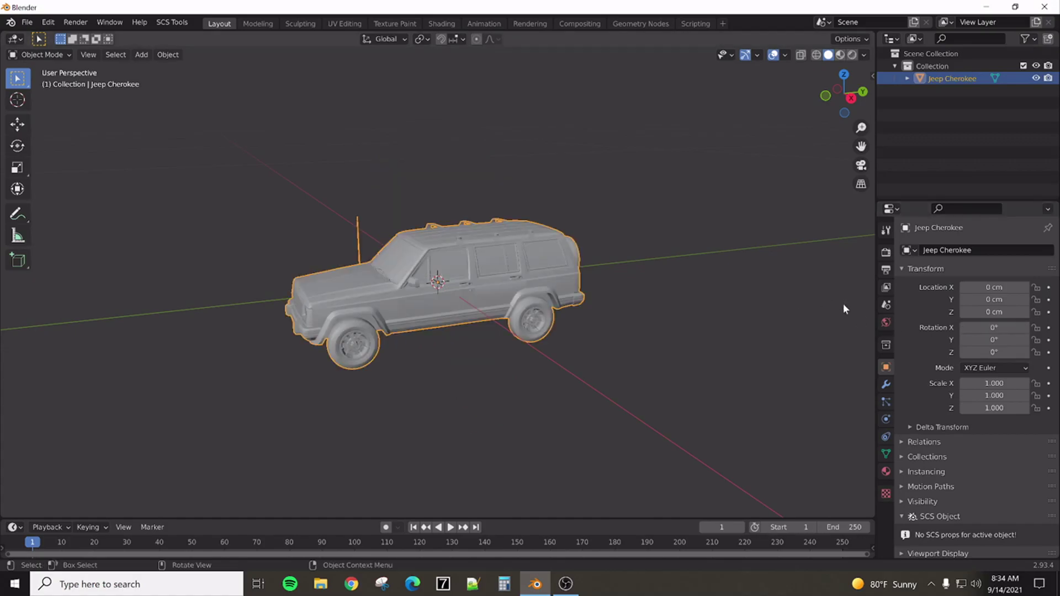
Set the Jeep Cherokee's Z rotation to 90° so its front points along the X axis
{"action": "left_click", "coordinate": [851, 97]}
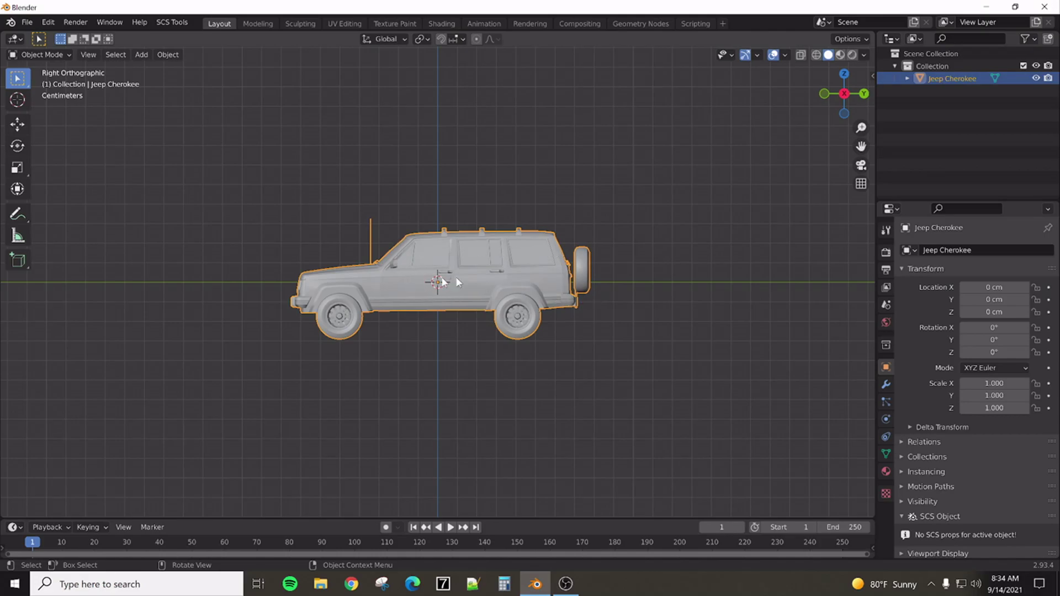
{"action": "middle_click_drag", "start_coordinate": [470, 279], "coordinate": [607, 260]}
{"action": "left_click", "coordinate": [845, 98]}
{"action": "mouse_move", "coordinate": [988, 352]}
{"action": "left_mouse_down"}
{"action": "mouse_move", "coordinate": [951, 353]}
{"action": "mouse_move", "coordinate": [979, 352]}
{"action": "left_mouse_up"}
{"action": "left_click", "coordinate": [979, 353]}
{"action": "type", "text": "90"}
{"action": "key", "text": "Return"}
{"action": "middle_click_drag", "start_coordinate": [544, 317], "coordinate": [566, 327]}
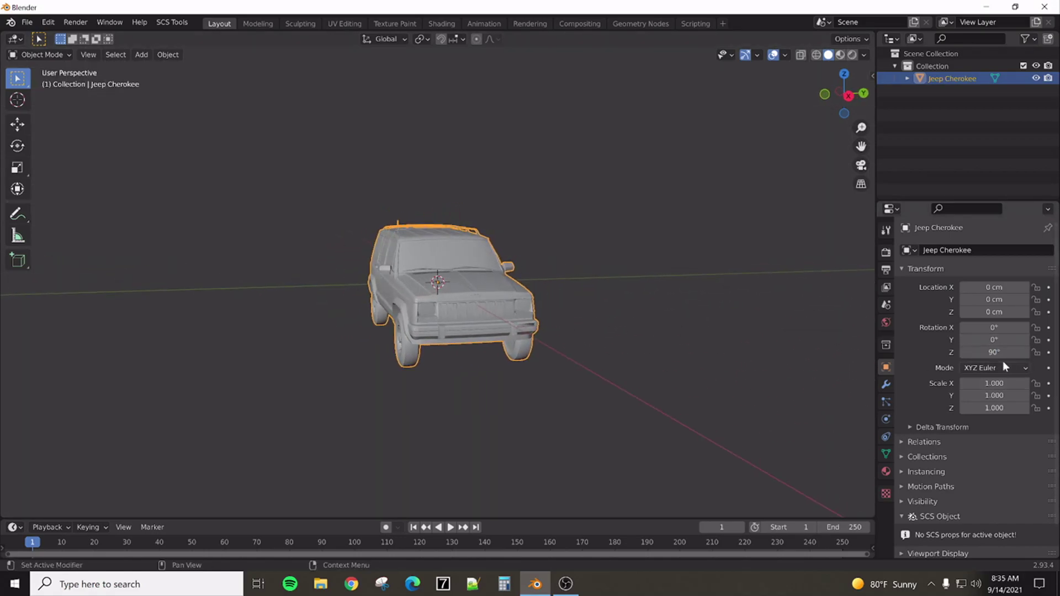
{"action": "middle_click_drag", "start_coordinate": [647, 345], "coordinate": [528, 300]}
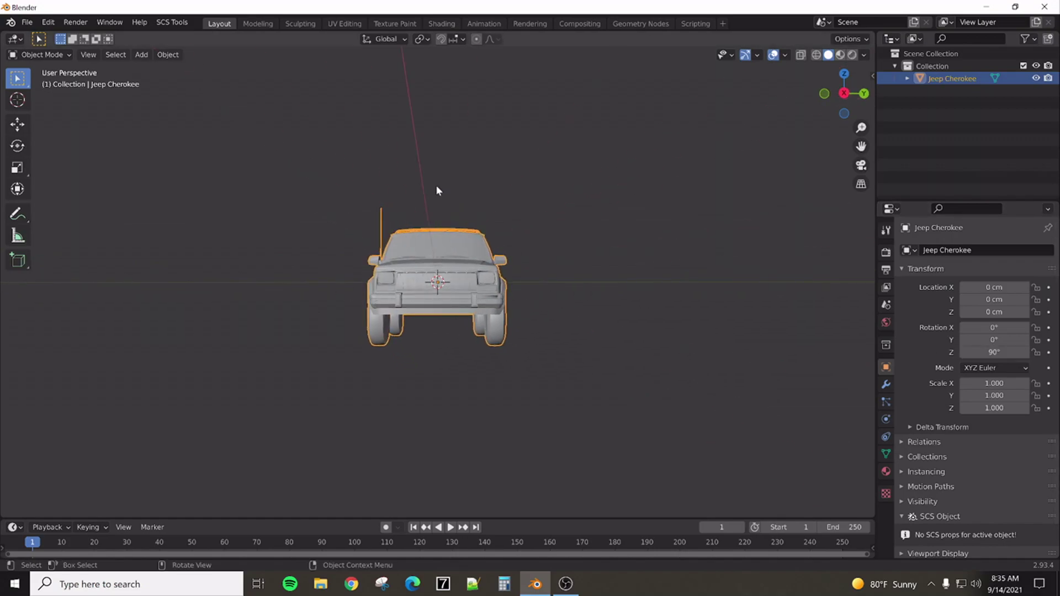
Raise the Jeep about 2.86 cm along Z in the right orthographic view so its tires rest on the ground line
{"action": "middle_click_drag", "start_coordinate": [459, 265], "coordinate": [441, 295]}
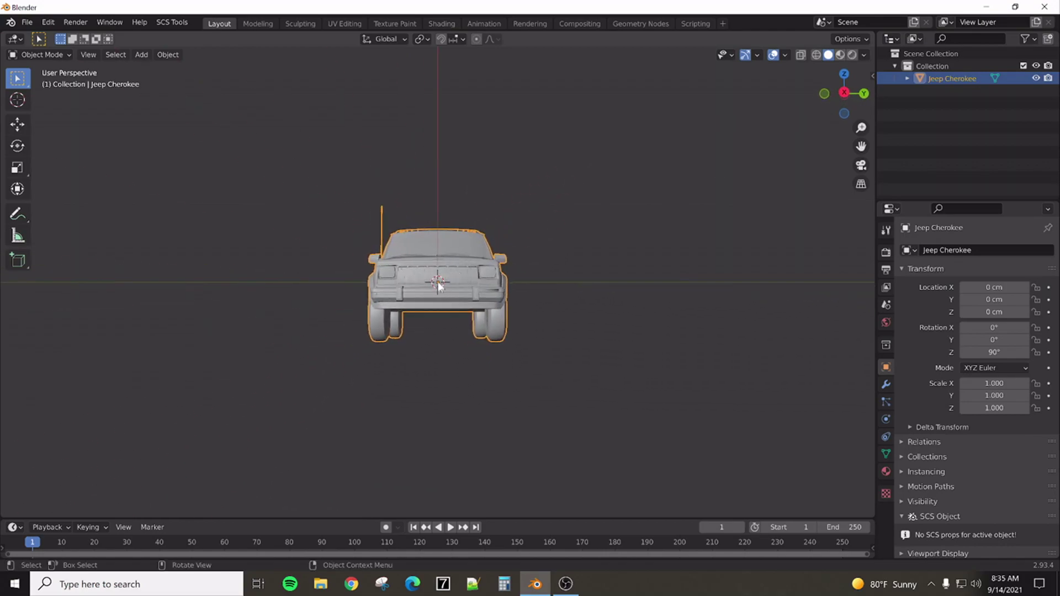
{"action": "left_click", "coordinate": [17, 124]}
{"action": "left_click", "coordinate": [849, 94]}
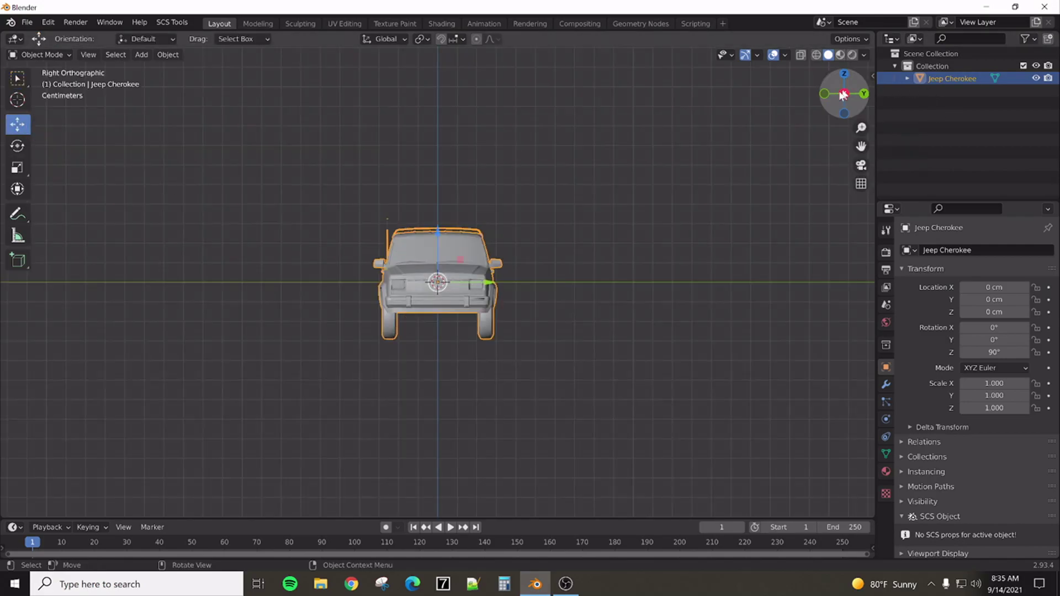
{"action": "left_click_drag", "start_coordinate": [435, 230], "coordinate": [434, 173]}
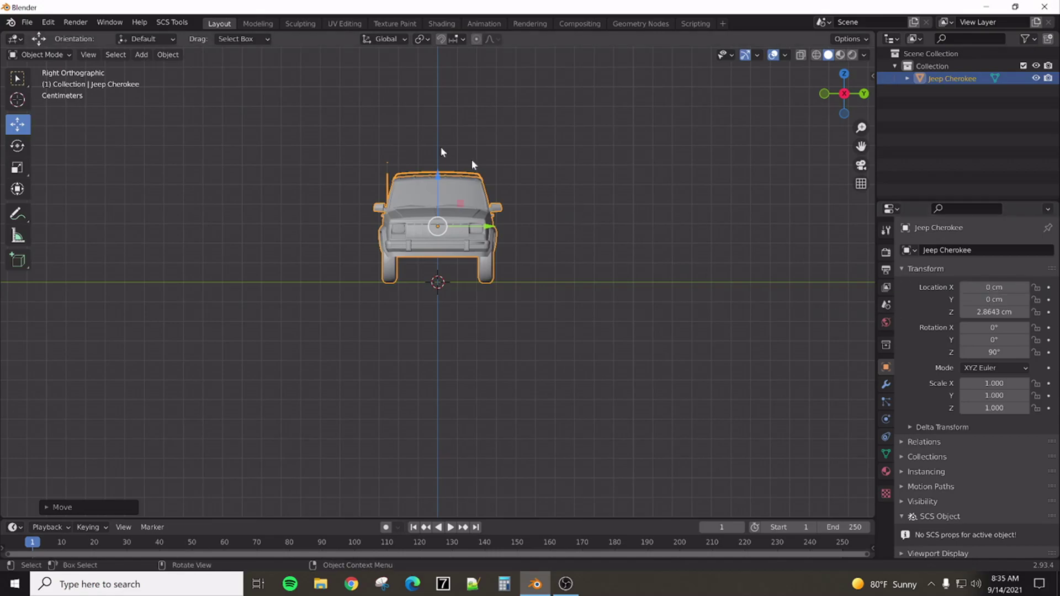
Apply all transforms to the Jeep Cherokee object
{"action": "left_click", "coordinate": [173, 56]}
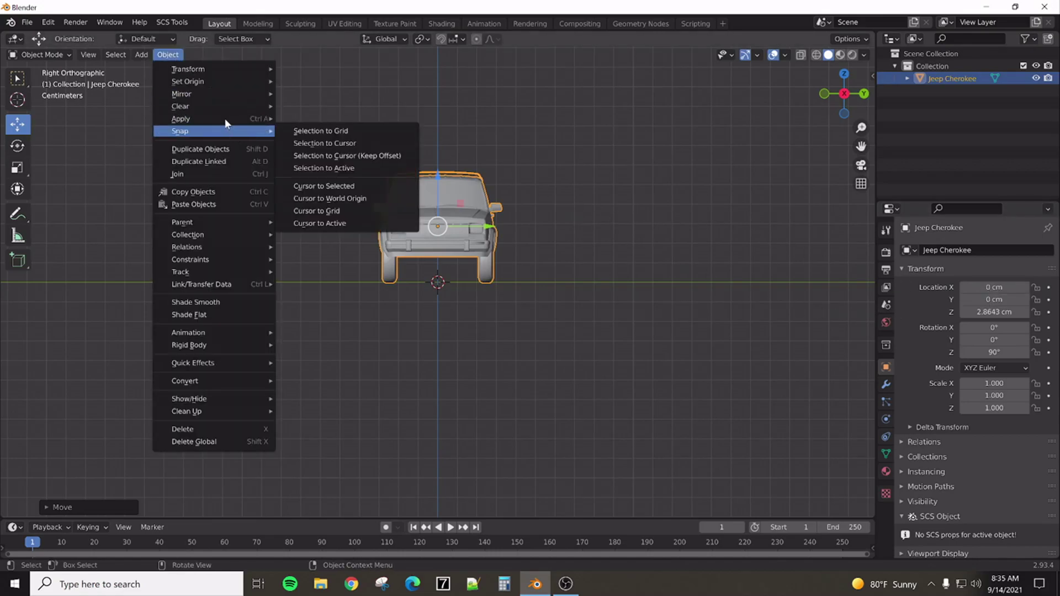
{"action": "mouse_move", "coordinate": [227, 119]}
{"action": "left_click", "coordinate": [326, 156]}
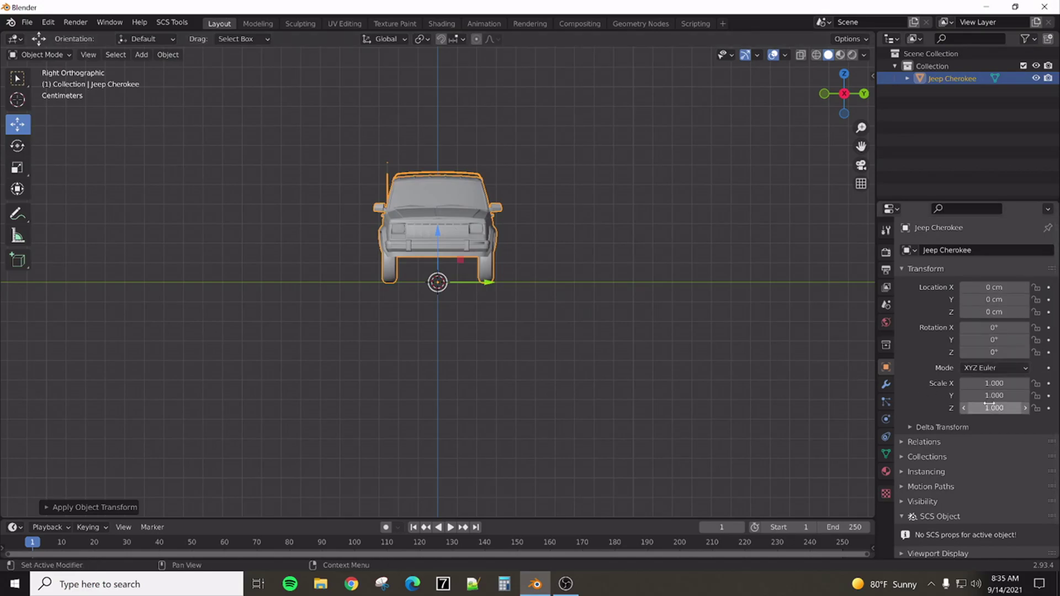
Examine the Jeep's position relative to the world origin from several angles and review its mesh and material hierarchy
{"action": "middle_click_drag", "start_coordinate": [417, 273], "coordinate": [546, 298]}
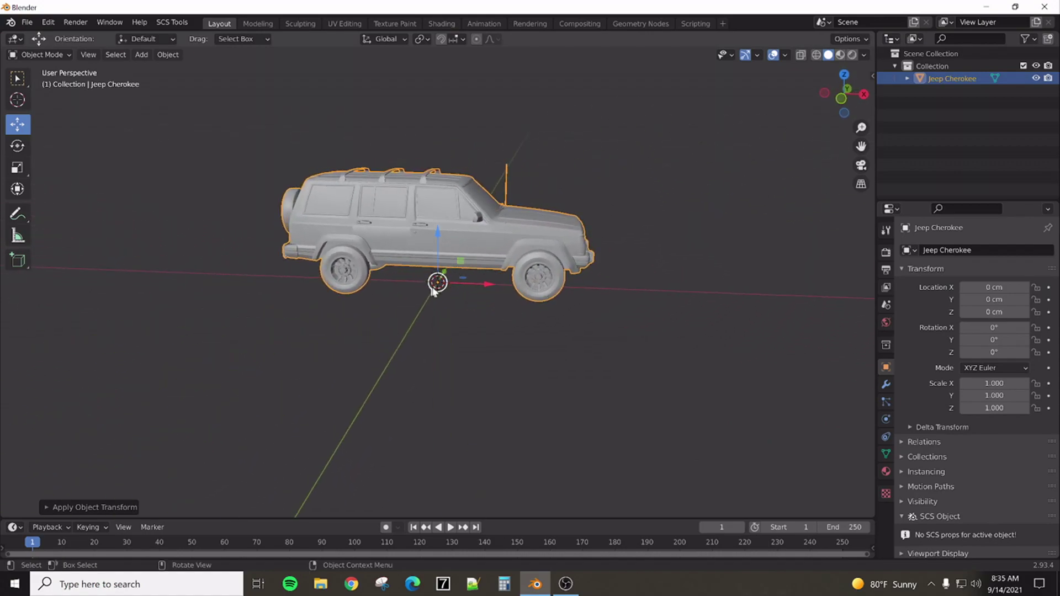
{"action": "middle_click_drag", "start_coordinate": [441, 287], "coordinate": [501, 263]}
{"action": "scroll", "coordinate": [467, 277], "scroll_direction": "up", "scroll_amount": 5}
{"action": "scroll", "coordinate": [599, 283], "scroll_direction": "down", "scroll_amount": 3}
{"action": "middle_click_drag", "start_coordinate": [598, 283], "coordinate": [581, 295]}
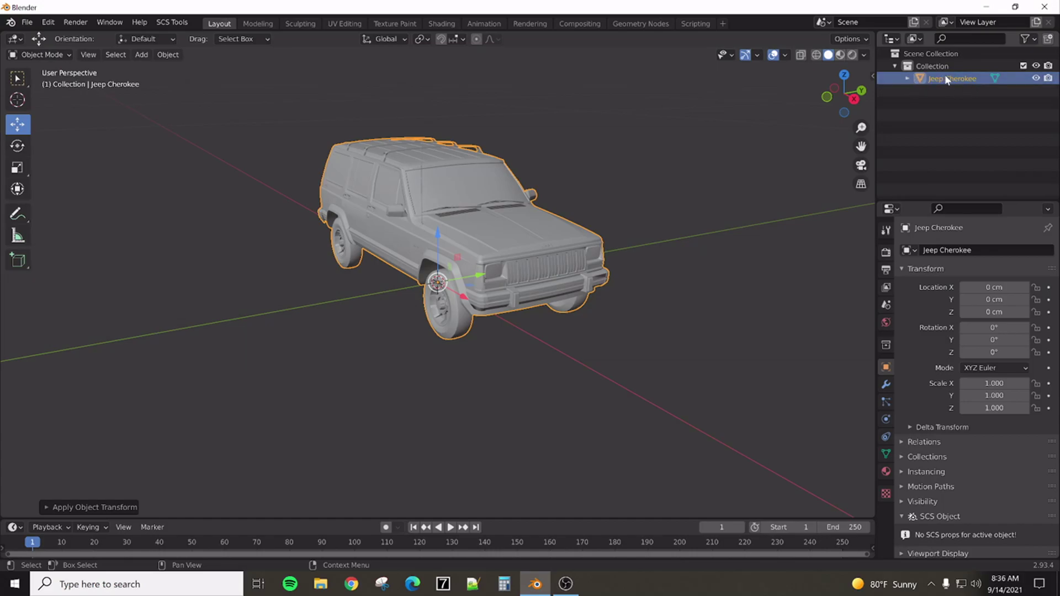
{"action": "left_click", "coordinate": [907, 78], "text": "shift"}
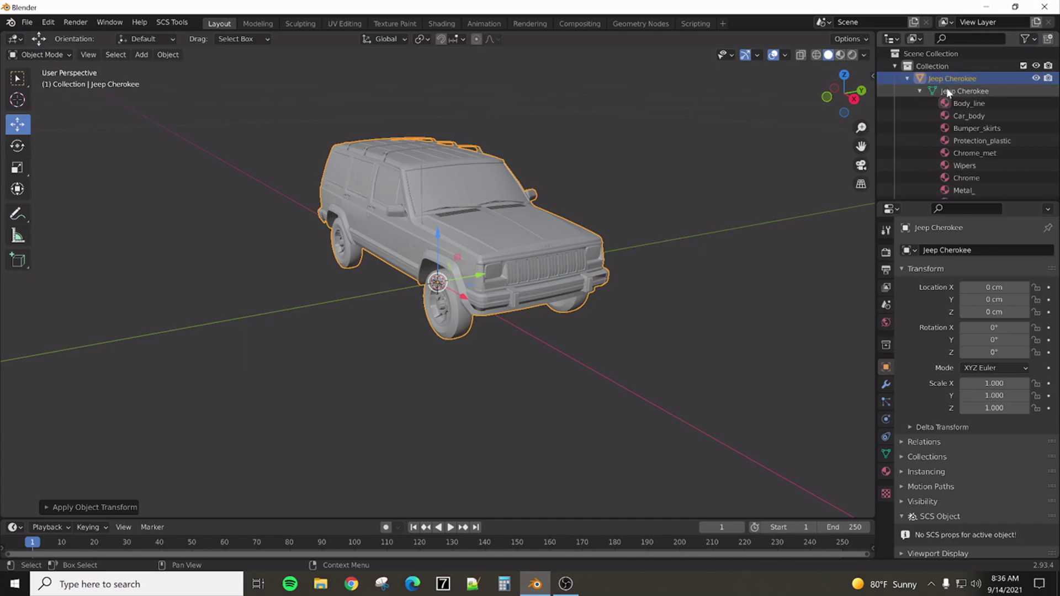
{"action": "left_click", "coordinate": [920, 91]}
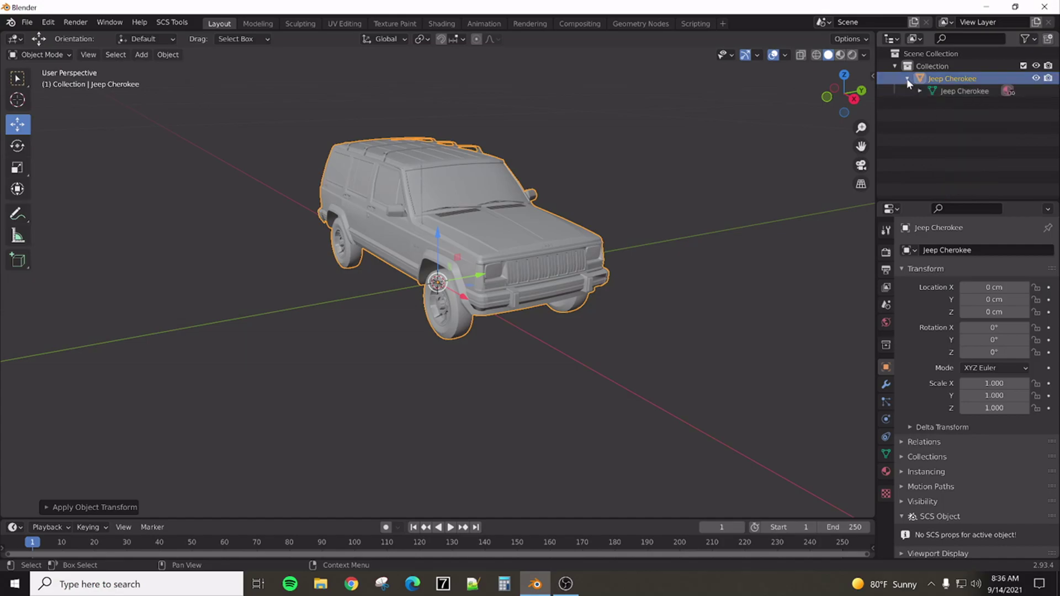
{"action": "left_click", "coordinate": [908, 79]}
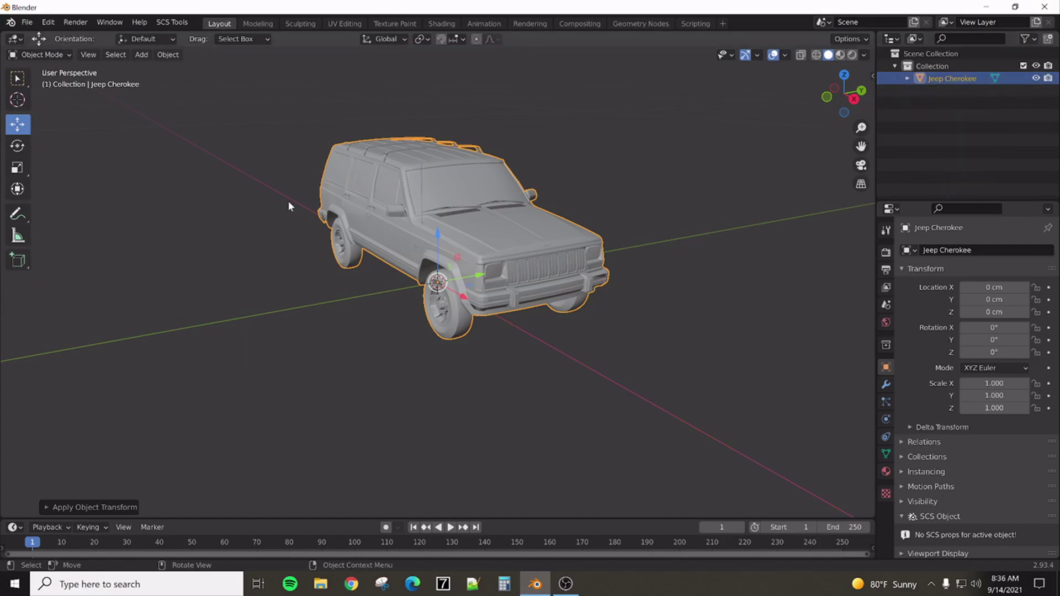
Separate the whole Jeep mesh by loose parts, then return to Object Mode with all parts deselected
{"action": "key", "text": "Tab"}
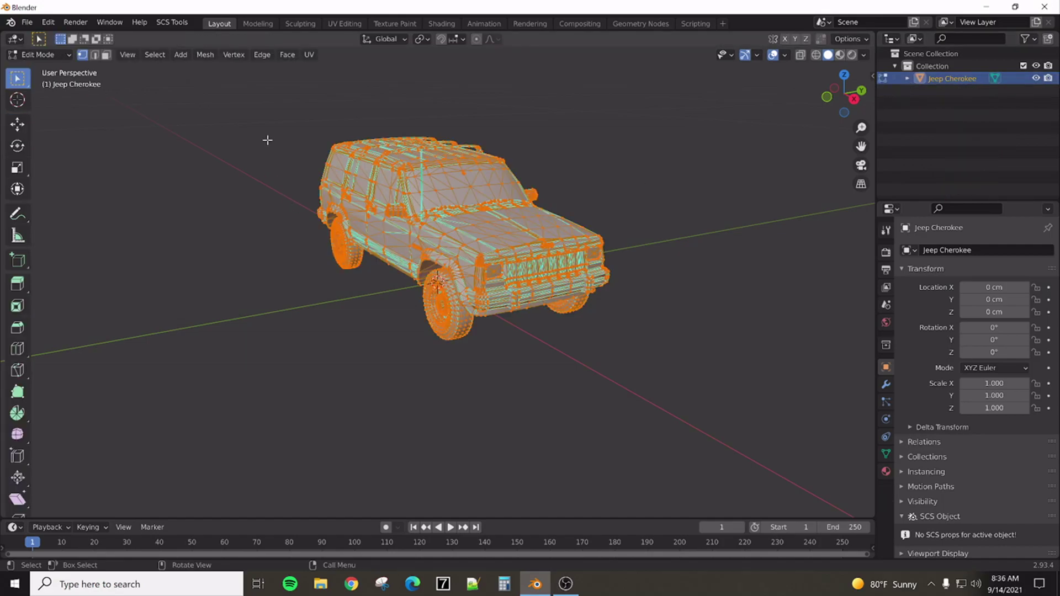
{"action": "left_click", "coordinate": [204, 54]}
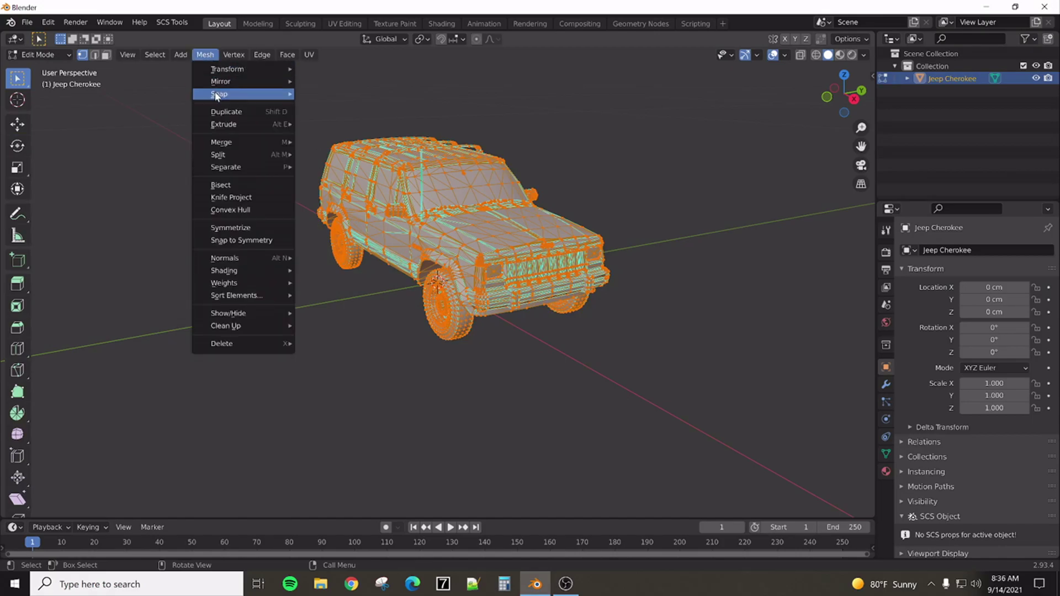
{"action": "mouse_move", "coordinate": [232, 169]}
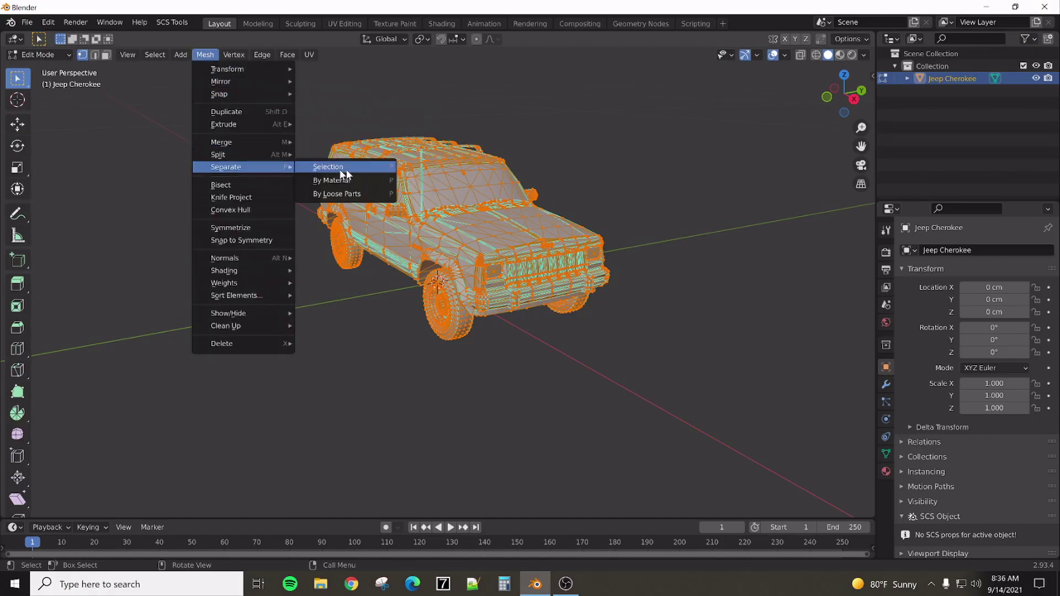
{"action": "left_click", "coordinate": [358, 199]}
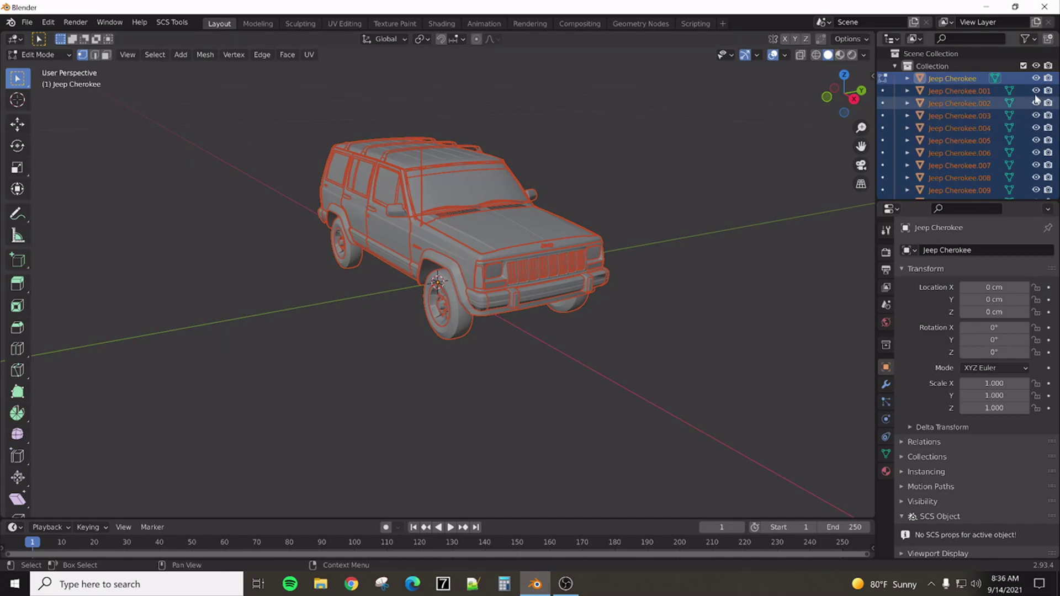
{"action": "scroll", "coordinate": [973, 142], "scroll_direction": "down", "scroll_amount": 5}
{"action": "scroll", "coordinate": [973, 141], "scroll_direction": "up", "scroll_amount": 5}
{"action": "key", "text": "Tab"}
{"action": "left_click", "coordinate": [627, 223]}
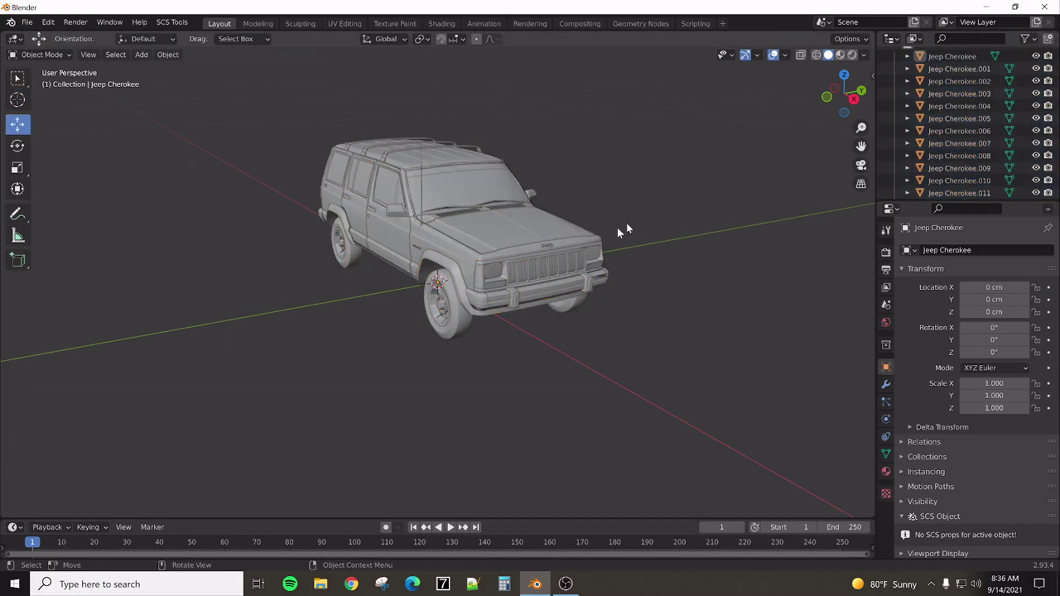
{"action": "scroll", "coordinate": [983, 113], "scroll_direction": "down", "scroll_amount": 4}
{"action": "scroll", "coordinate": [982, 113], "scroll_direction": "up", "scroll_amount": 5}
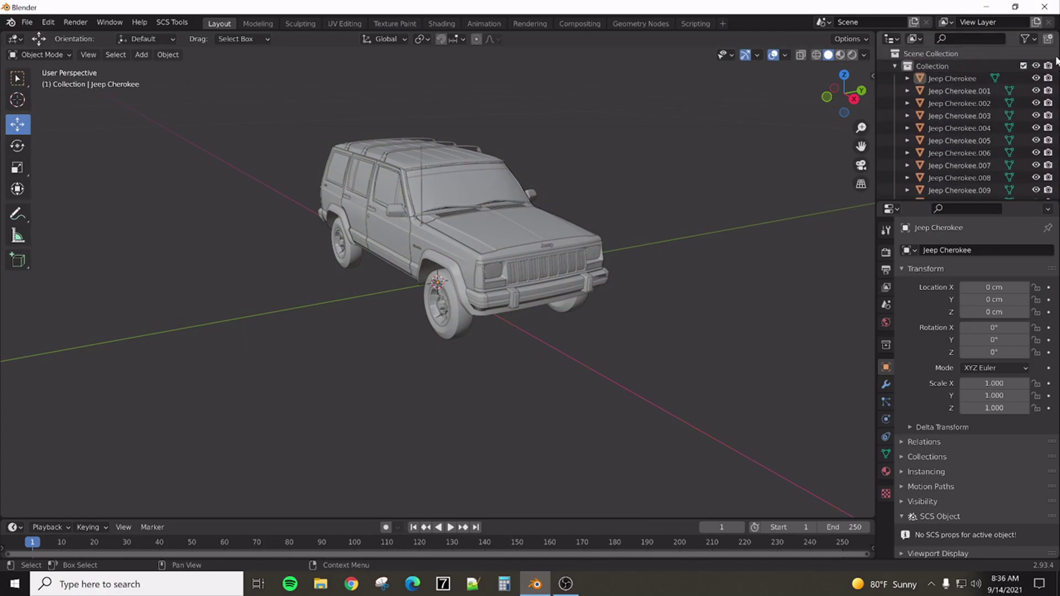
Delete the tire of the Jeep's front passenger-side wheel
{"action": "mouse_move", "coordinate": [1058, 60]}
{"action": "left_mouse_down"}
{"action": "mouse_move", "coordinate": [1058, 223]}
{"action": "mouse_move", "coordinate": [1058, 60]}
{"action": "left_mouse_up"}
{"action": "scroll", "coordinate": [456, 255], "scroll_direction": "up", "scroll_amount": 3}
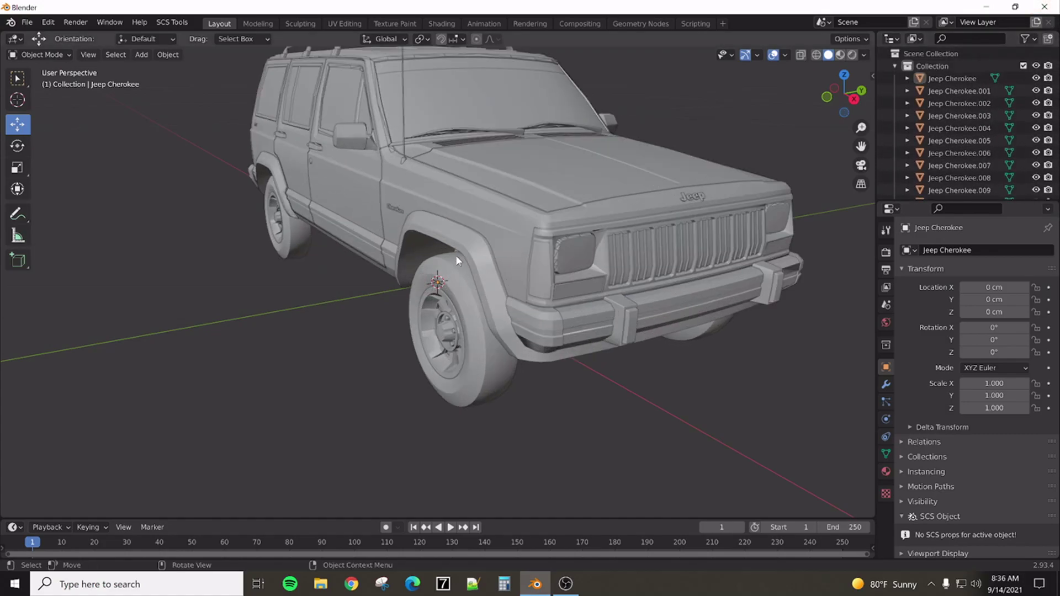
{"action": "middle_click_drag", "start_coordinate": [455, 254], "coordinate": [492, 220]}
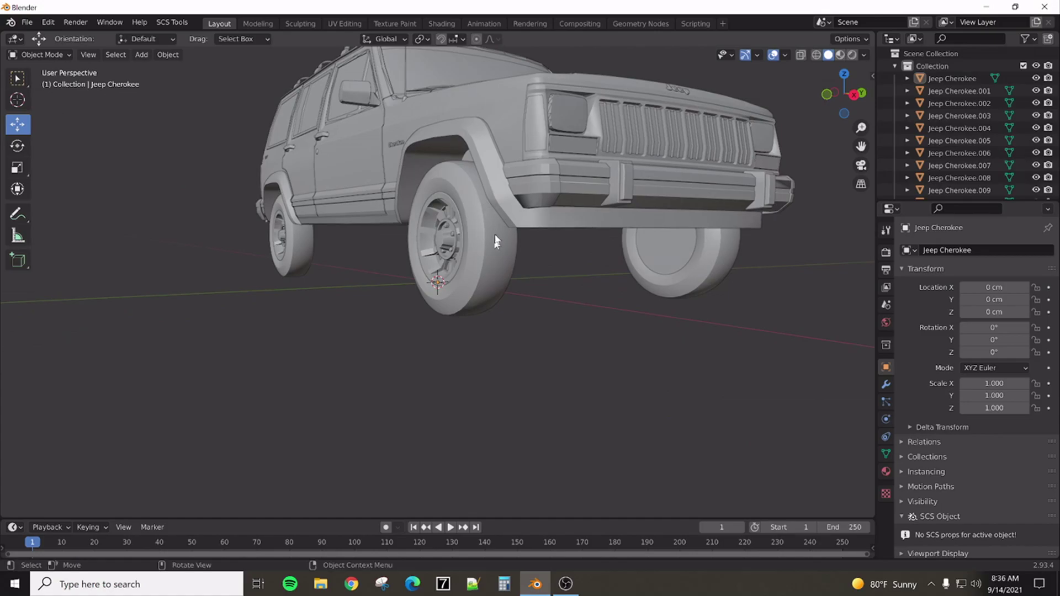
{"action": "mouse_move", "coordinate": [492, 270]}
{"action": "middle_mouse_down"}
{"action": "mouse_move", "coordinate": [488, 293]}
{"action": "mouse_move", "coordinate": [475, 277]}
{"action": "mouse_move", "coordinate": [505, 272]}
{"action": "mouse_move", "coordinate": [483, 277]}
{"action": "middle_mouse_up"}
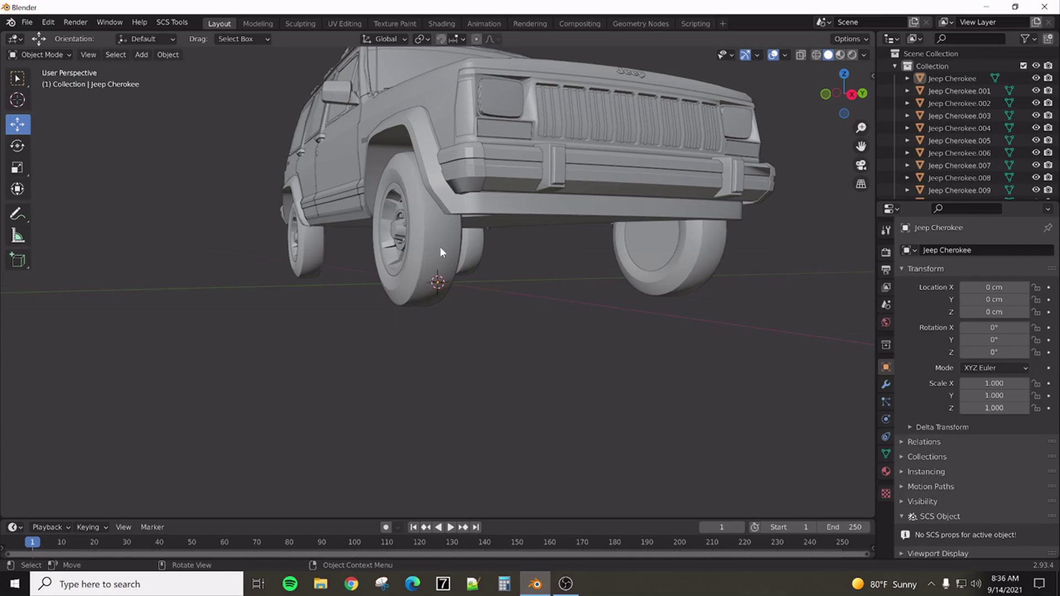
{"action": "middle_click_drag", "start_coordinate": [441, 253], "coordinate": [492, 254]}
{"action": "scroll", "coordinate": [500, 276], "scroll_direction": "up", "scroll_amount": 2}
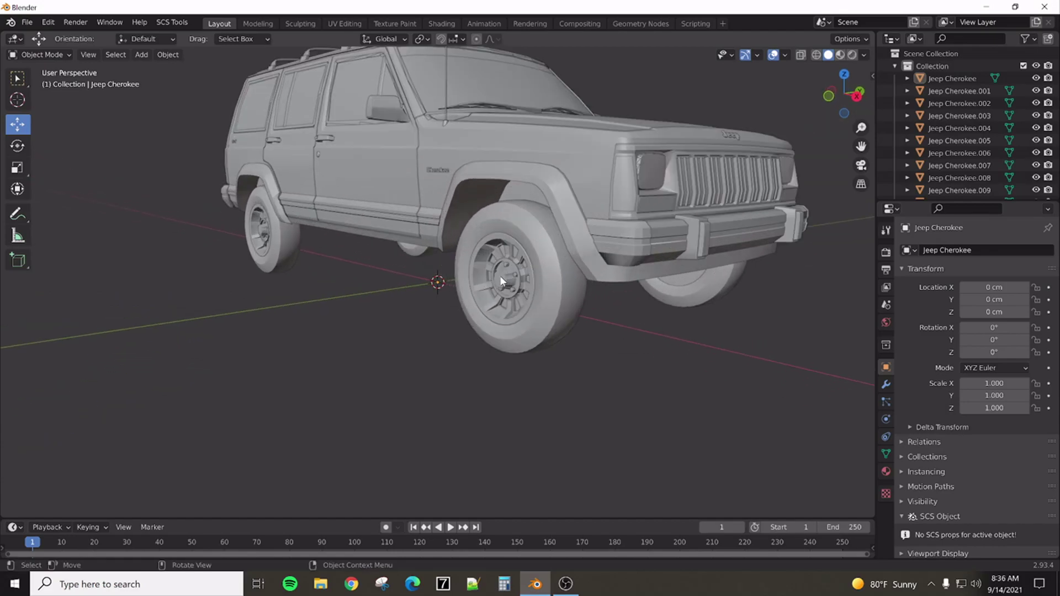
{"action": "scroll", "coordinate": [501, 281], "scroll_direction": "up", "scroll_amount": 2}
{"action": "middle_click_drag", "start_coordinate": [553, 279], "coordinate": [546, 266]}
{"action": "left_click", "coordinate": [568, 316]}
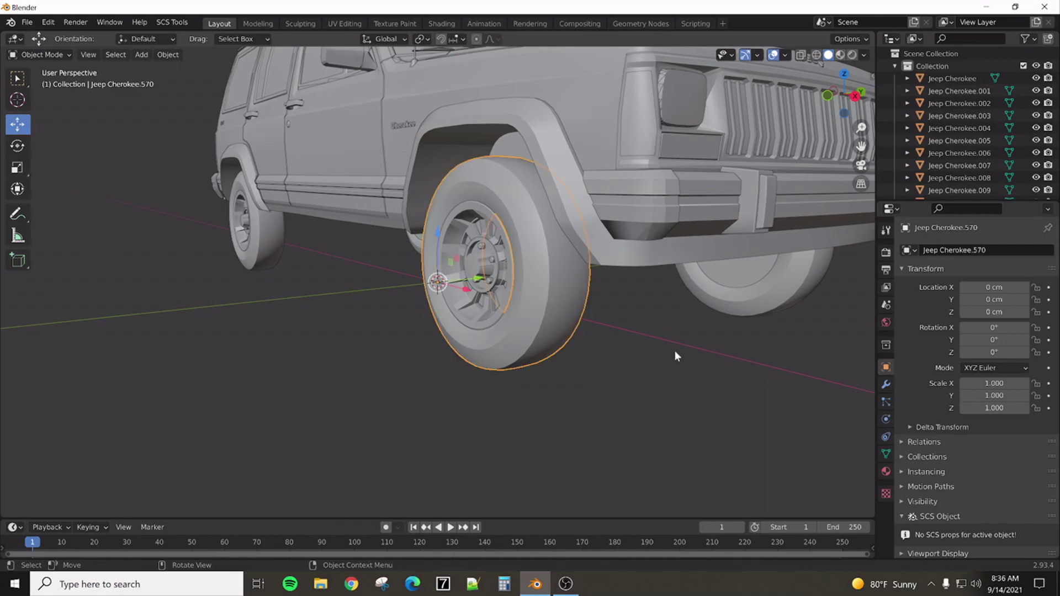
{"action": "key", "text": "Delete"}
{"action": "middle_click_drag", "start_coordinate": [542, 304], "coordinate": [531, 305]}
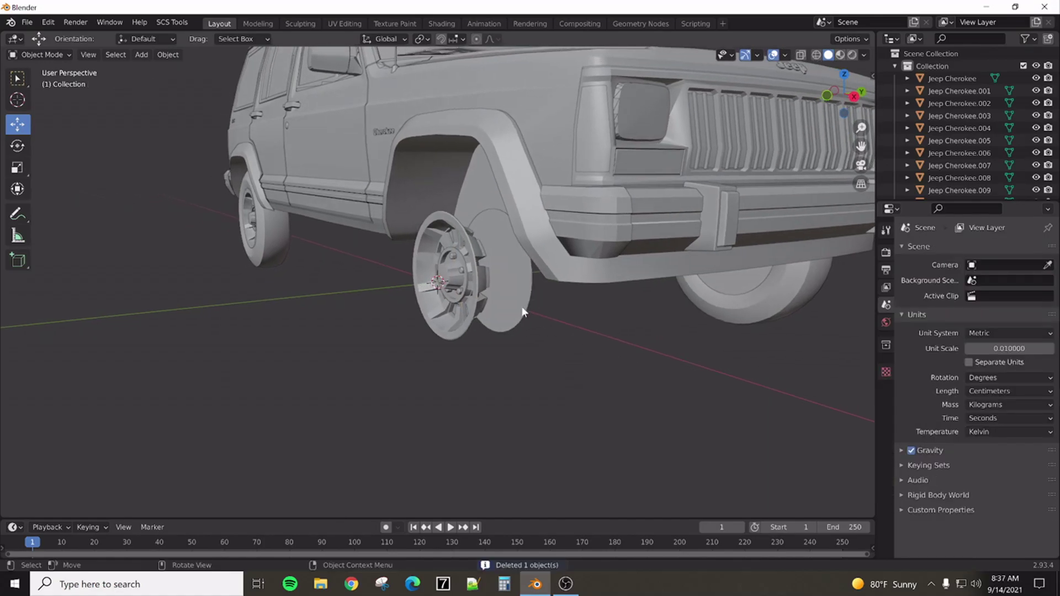
Delete the inner disc and all remaining rim parts of the front passenger-side wheel
{"action": "left_click", "coordinate": [526, 307]}
{"action": "key", "text": "Delete"}
{"action": "middle_click_drag", "start_coordinate": [532, 356], "coordinate": [531, 363]}
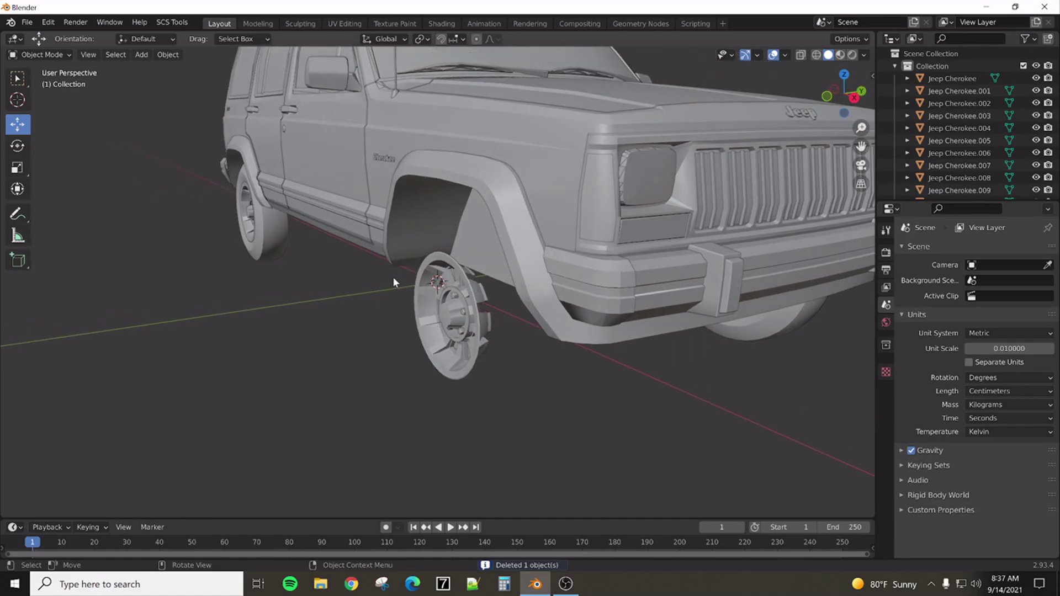
{"action": "left_click_drag", "start_coordinate": [393, 276], "coordinate": [479, 387]}
{"action": "key", "text": "Delete"}
{"action": "middle_click_drag", "start_coordinate": [445, 306], "coordinate": [418, 317]}
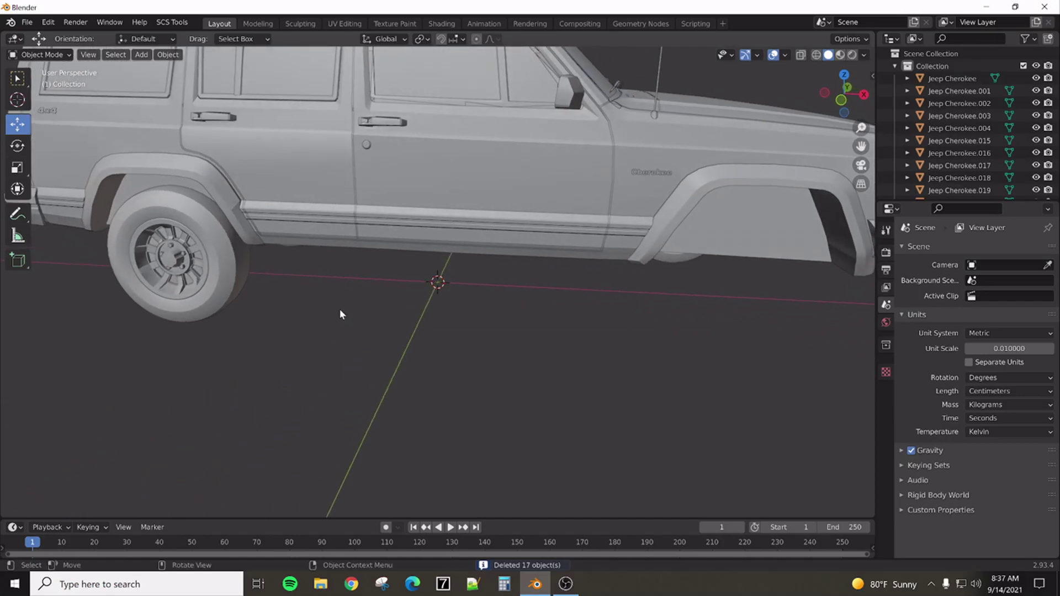
Delete the rear passenger-side wheel's tire, rim parts and inner disc
{"action": "middle_click_drag", "start_coordinate": [308, 307], "coordinate": [601, 338], "text": "shift"}
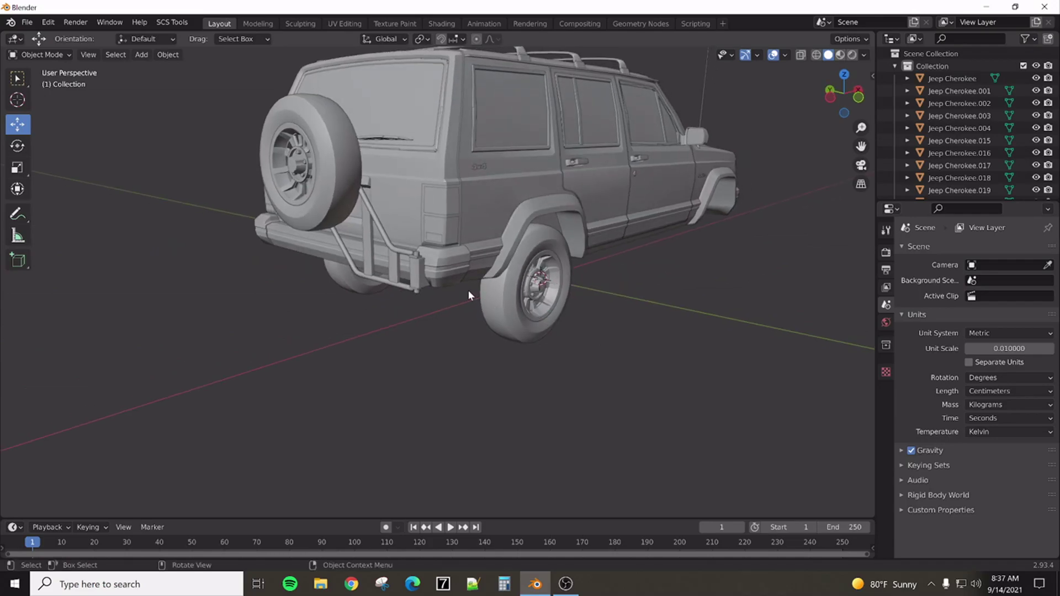
{"action": "left_click_drag", "start_coordinate": [468, 290], "coordinate": [602, 363]}
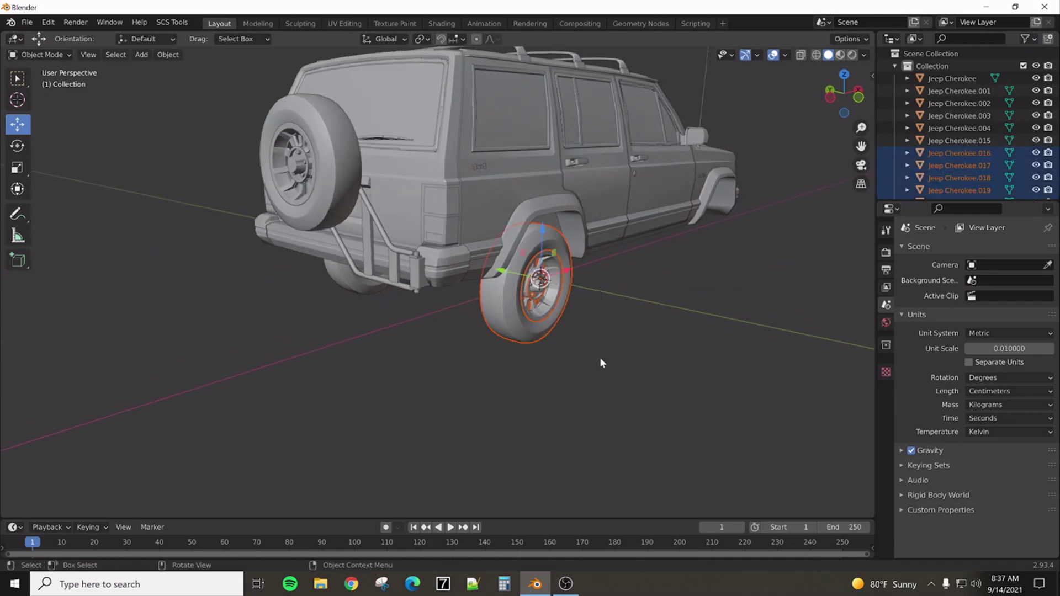
{"action": "key", "text": "Delete"}
{"action": "middle_click_drag", "start_coordinate": [575, 330], "coordinate": [519, 306]}
{"action": "left_click", "coordinate": [520, 287]}
{"action": "key", "text": "Delete"}
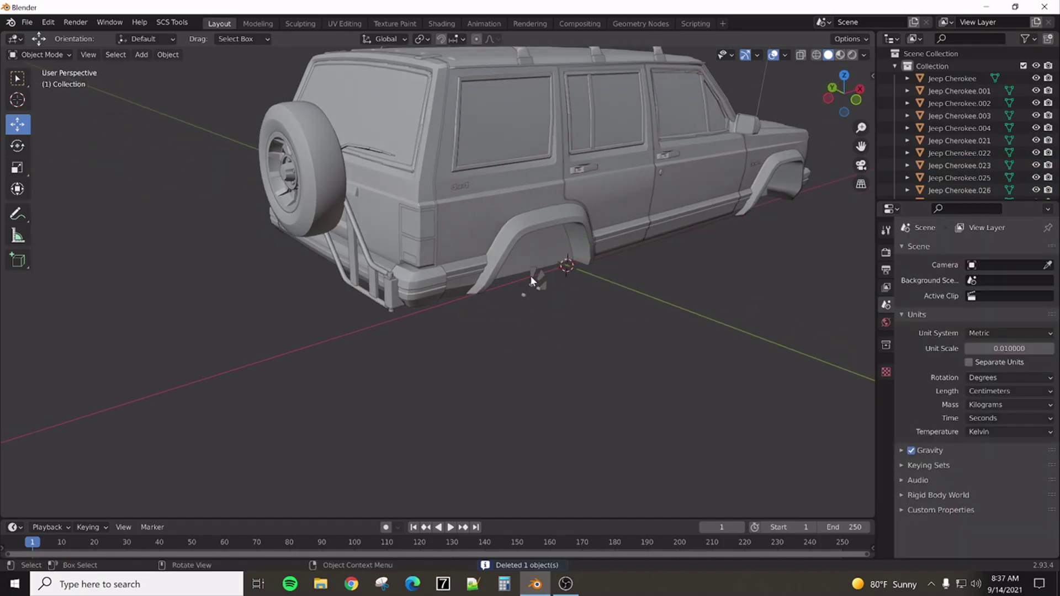
Delete the small leftover hub and spoke pieces at the rear passenger-side wheel arch
{"action": "left_click", "coordinate": [534, 277]}
{"action": "key", "text": "Delete"}
{"action": "left_click", "coordinate": [546, 285]}
{"action": "key", "text": "Delete"}
{"action": "left_click", "coordinate": [538, 294]}
{"action": "key", "text": "Delete"}
{"action": "left_click", "coordinate": [530, 285]}
{"action": "key", "text": "Delete"}
Delete the complete rear driver-side wheel, including its leftover hub pieces
{"action": "middle_click_drag", "start_coordinate": [526, 326], "coordinate": [366, 339]}
{"action": "left_click_drag", "start_coordinate": [228, 325], "coordinate": [362, 413]}
{"action": "key", "text": "Delete"}
{"action": "left_click_drag", "start_coordinate": [261, 300], "coordinate": [318, 340]}
{"action": "key", "text": "Delete"}
Delete the tire and rim parts of the front driver-side wheel
{"action": "scroll", "coordinate": [309, 340], "scroll_direction": "down", "scroll_amount": 6}
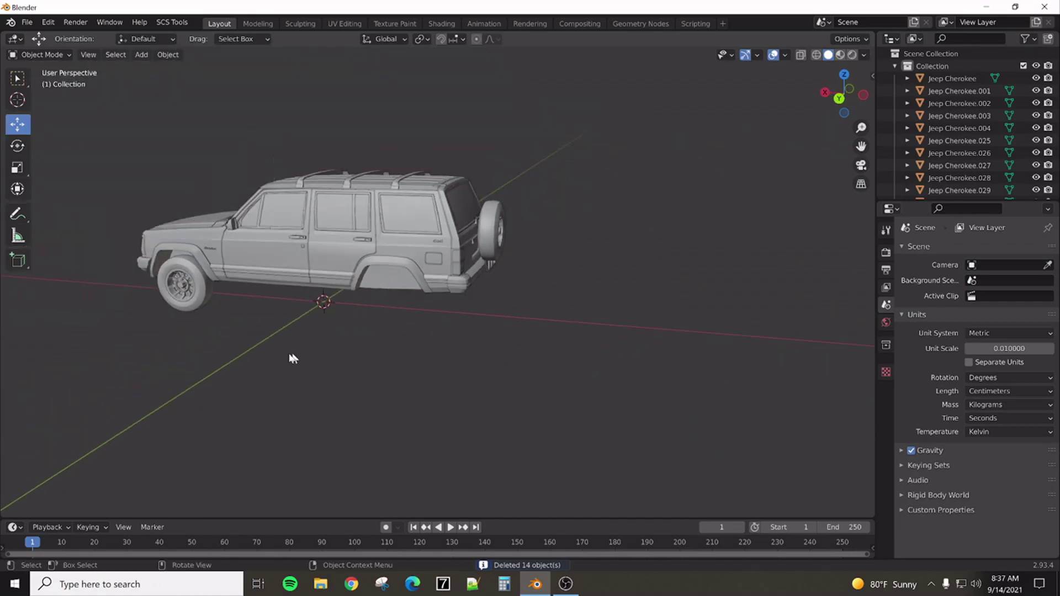
{"action": "middle_click_drag", "start_coordinate": [282, 357], "coordinate": [217, 351]}
{"action": "left_click", "coordinate": [215, 351]}
{"action": "key", "text": "Delete"}
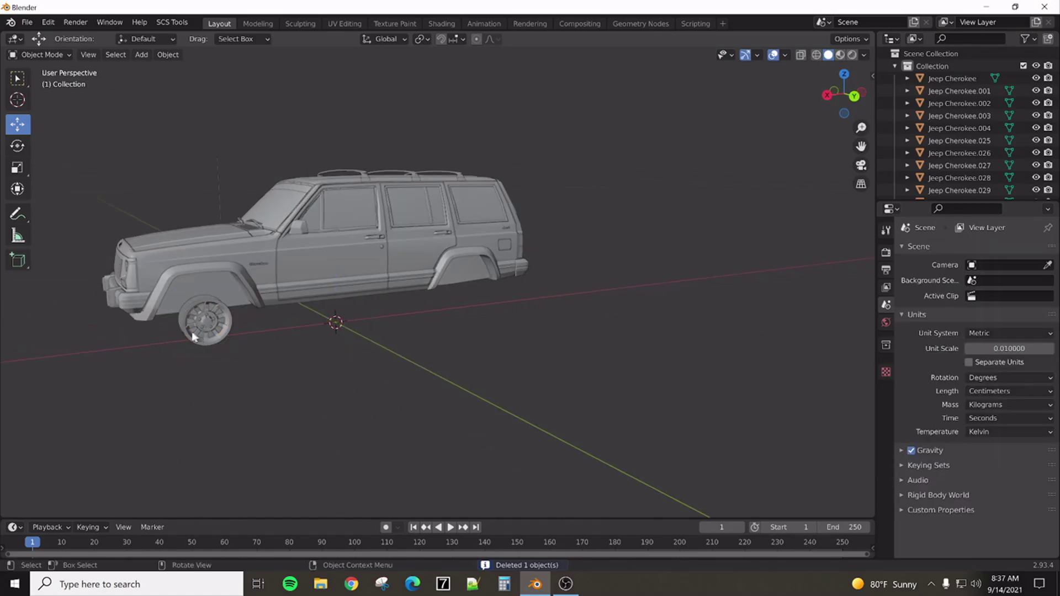
{"action": "left_click_drag", "start_coordinate": [168, 320], "coordinate": [238, 351]}
{"action": "key", "text": "Delete"}
Delete the leftover spoke and lug pieces below the front driver-side wheel arch
{"action": "scroll", "coordinate": [214, 337], "scroll_direction": "up", "scroll_amount": 2}
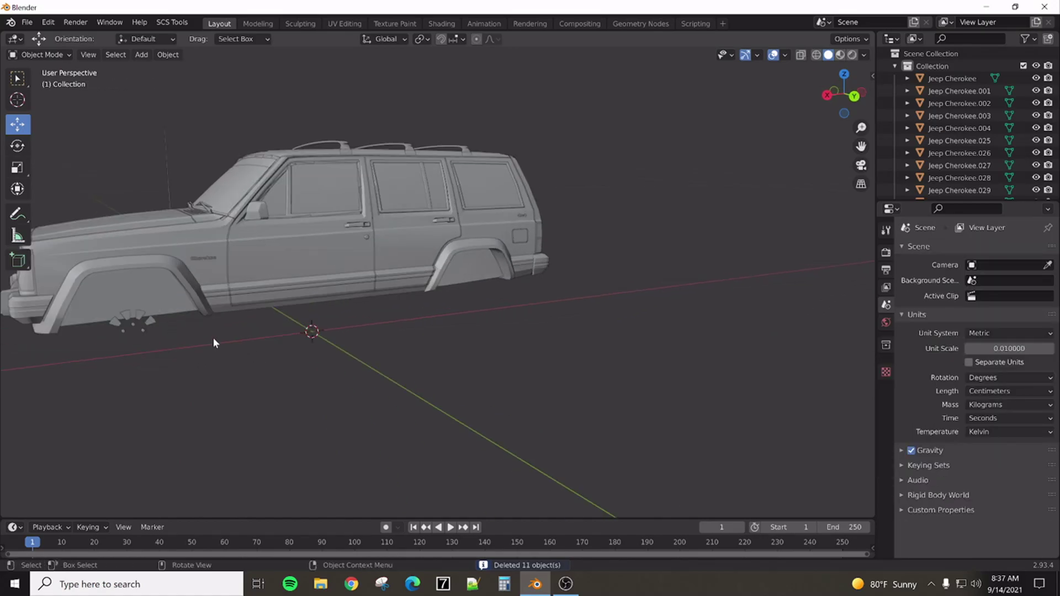
{"action": "scroll", "coordinate": [214, 339], "scroll_direction": "up", "scroll_amount": 1}
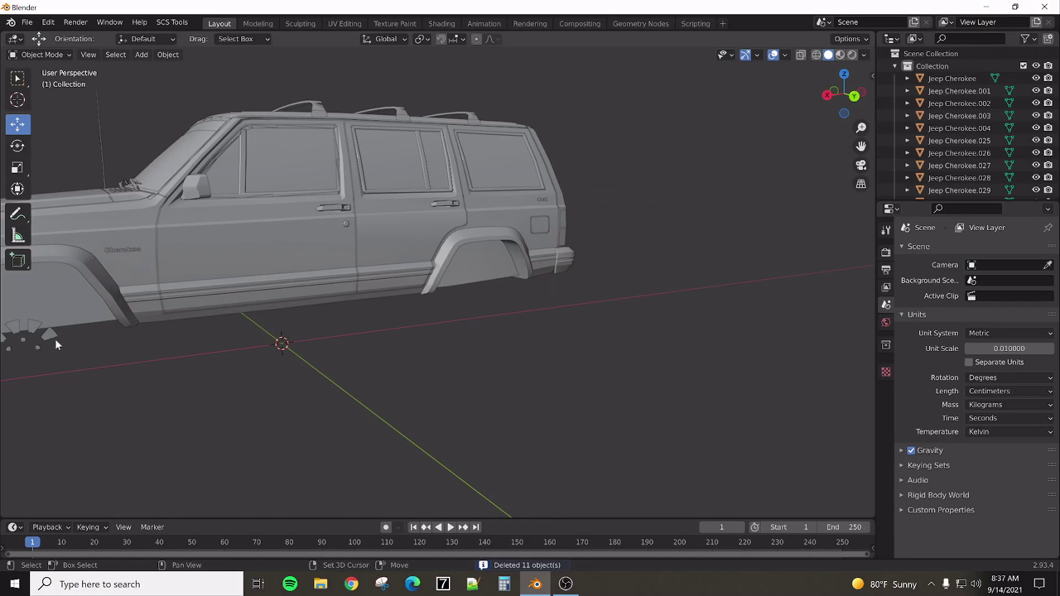
{"action": "scroll", "coordinate": [55, 339], "scroll_direction": "down", "scroll_amount": 1}
{"action": "middle_click_drag", "start_coordinate": [55, 339], "coordinate": [289, 328], "text": "shift"}
{"action": "left_click", "coordinate": [417, 308], "text": "shift"}
{"action": "left_click", "coordinate": [415, 300], "text": "shift"}
{"action": "left_click", "coordinate": [428, 299], "text": "shift"}
{"action": "left_click", "coordinate": [439, 307], "text": "shift"}
{"action": "left_click_drag", "start_coordinate": [409, 315], "coordinate": [441, 343]}
{"action": "key", "text": "Delete"}
Check the driver-side front fender, both doors and the rear quarter panel as individual parts
{"action": "middle_click_drag", "start_coordinate": [501, 304], "coordinate": [471, 282]}
{"action": "scroll", "coordinate": [526, 320], "scroll_direction": "up", "scroll_amount": 4}
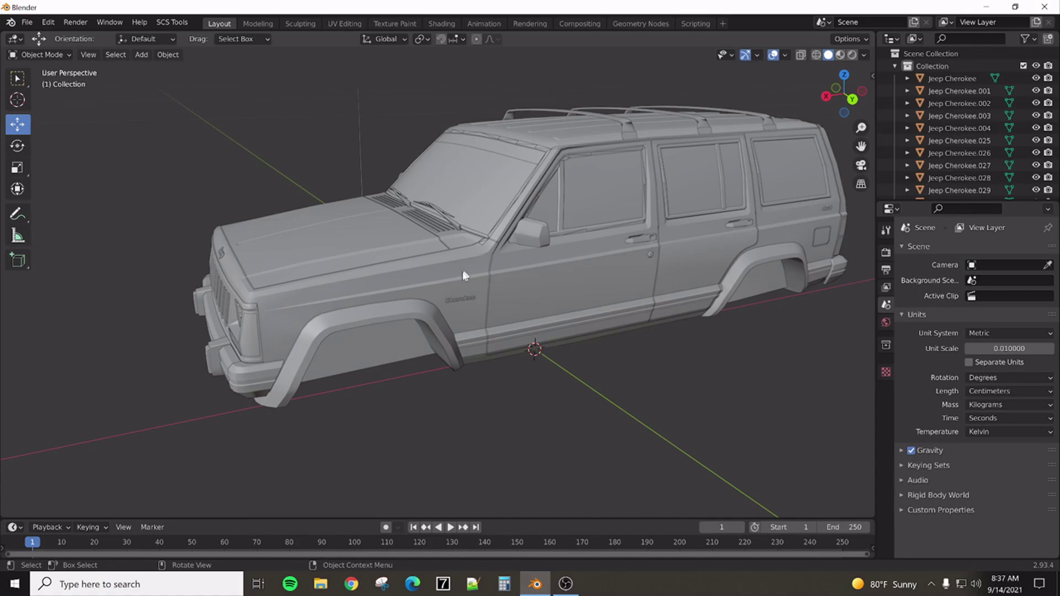
{"action": "left_click", "coordinate": [476, 286]}
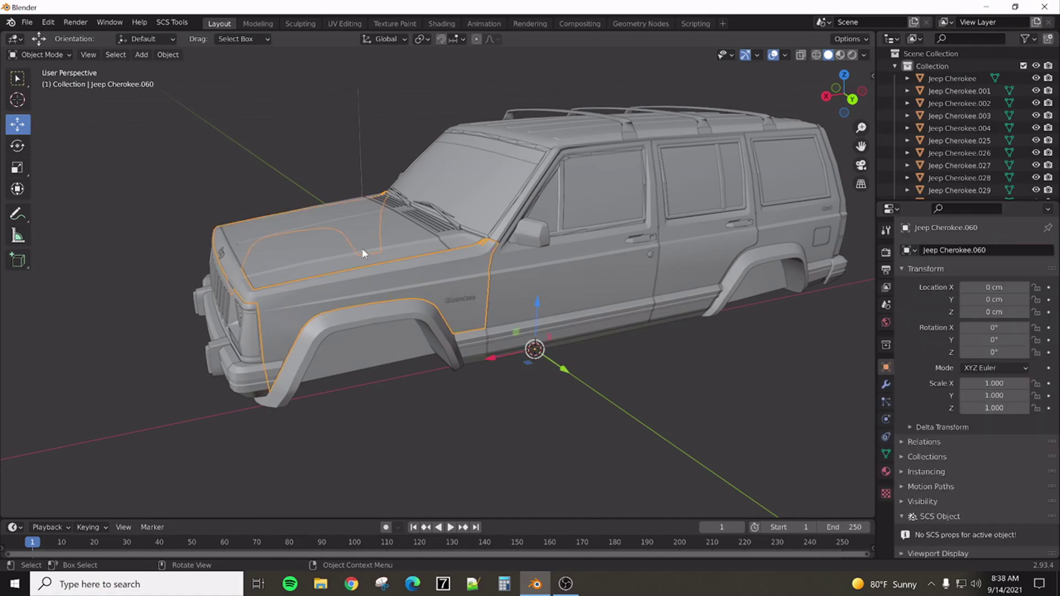
{"action": "left_click", "coordinate": [613, 286]}
{"action": "left_click", "coordinate": [711, 271]}
{"action": "left_click", "coordinate": [794, 292]}
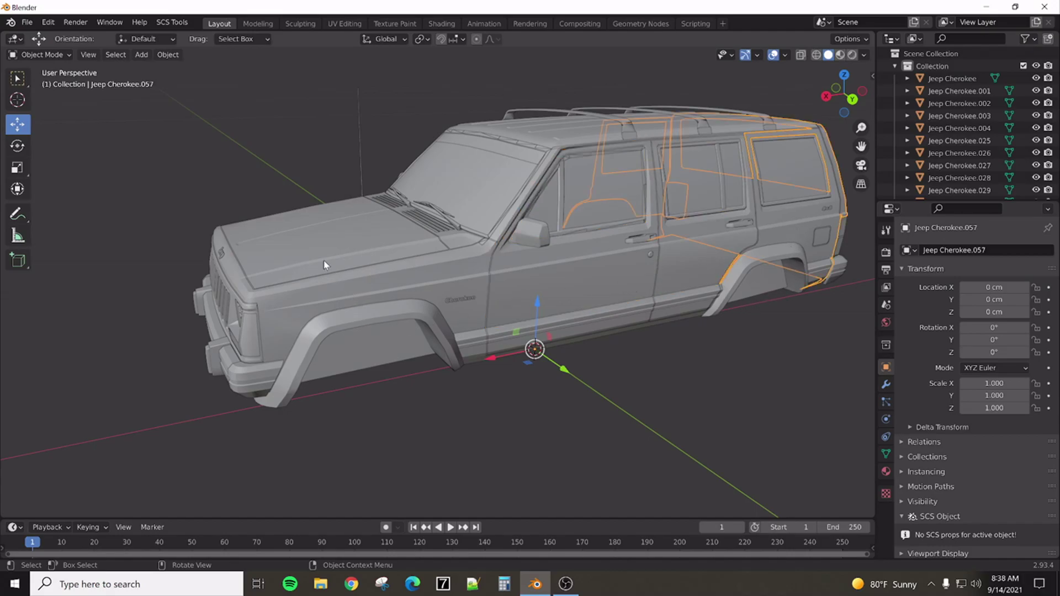
Join the hood, front fender, rear quarter panel and the doors on both sides into one object
{"action": "left_click", "coordinate": [364, 283]}
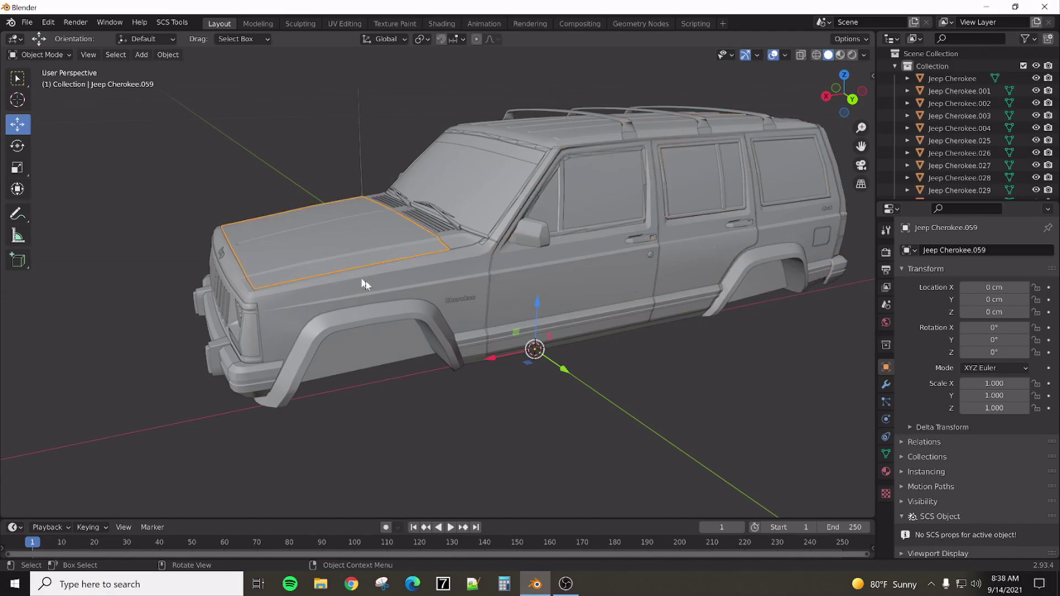
{"action": "left_click", "coordinate": [531, 273], "text": "shift"}
{"action": "left_click", "coordinate": [717, 254], "text": "shift"}
{"action": "left_click", "coordinate": [767, 237], "text": "shift"}
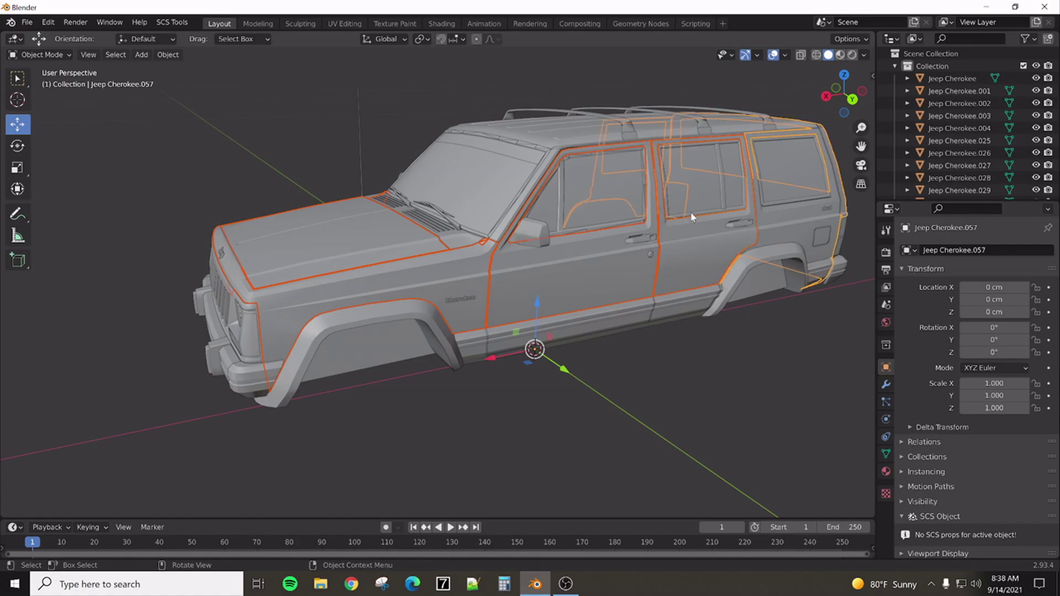
{"action": "middle_click_drag", "start_coordinate": [692, 217], "coordinate": [499, 253]}
{"action": "middle_click_drag", "start_coordinate": [401, 270], "coordinate": [327, 266]}
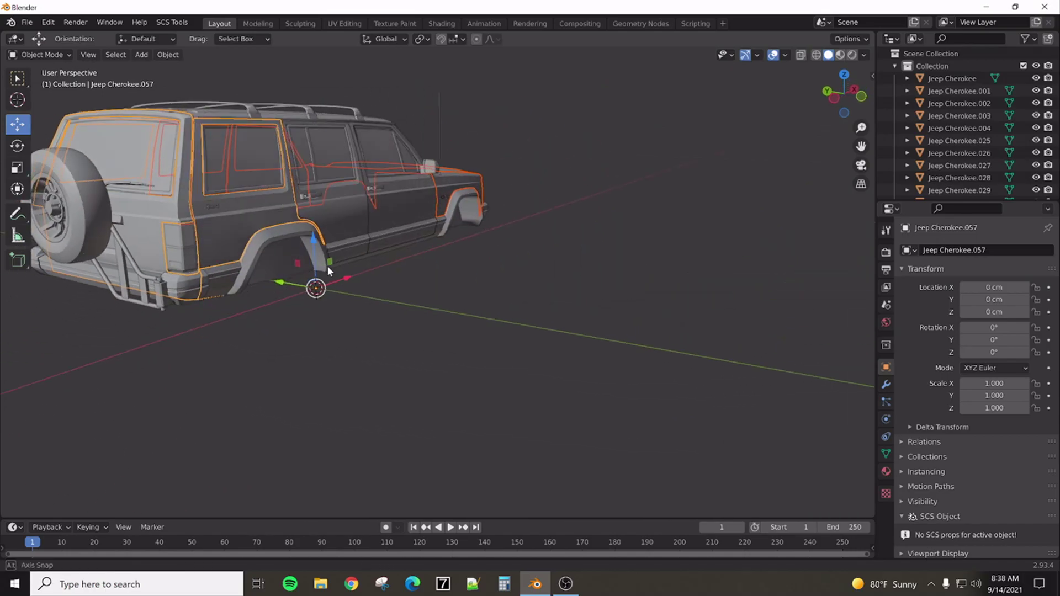
{"action": "left_click", "coordinate": [356, 217]}
{"action": "middle_click_drag", "start_coordinate": [407, 204], "coordinate": [590, 226]}
{"action": "right_click", "coordinate": [254, 145]}
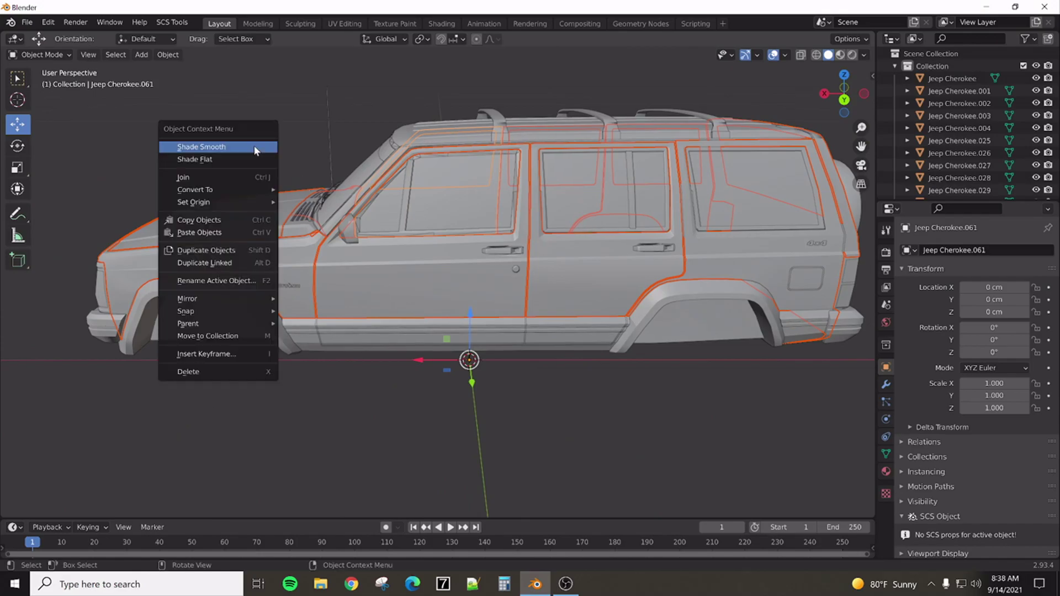
{"action": "left_click", "coordinate": [222, 177]}
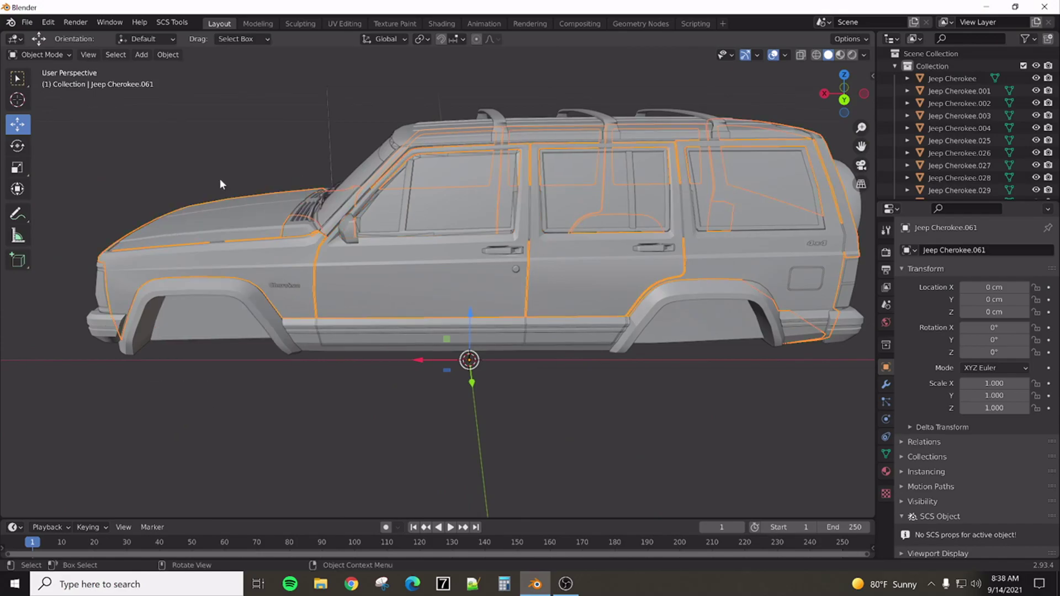
Rename the joined body panel object as body and hide it
{"action": "key", "text": "F2"}
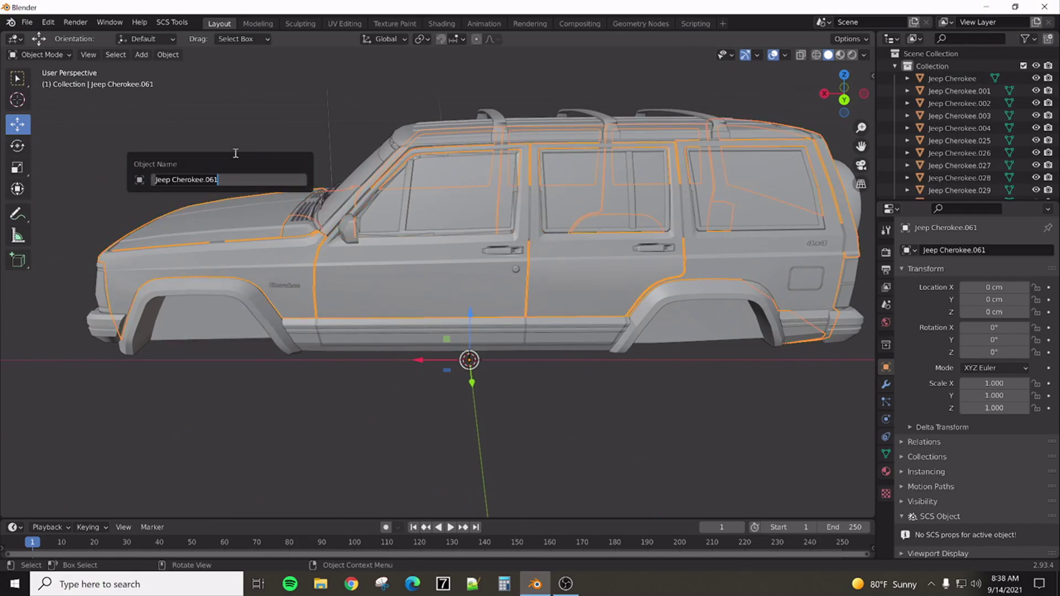
{"action": "type", "text": "body"}
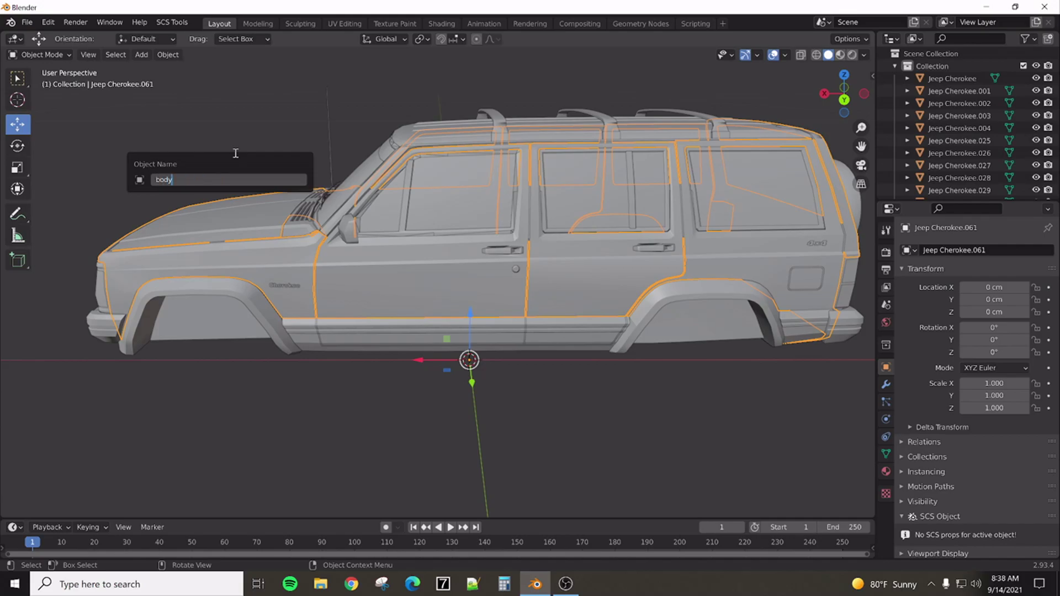
{"action": "key", "text": "Return"}
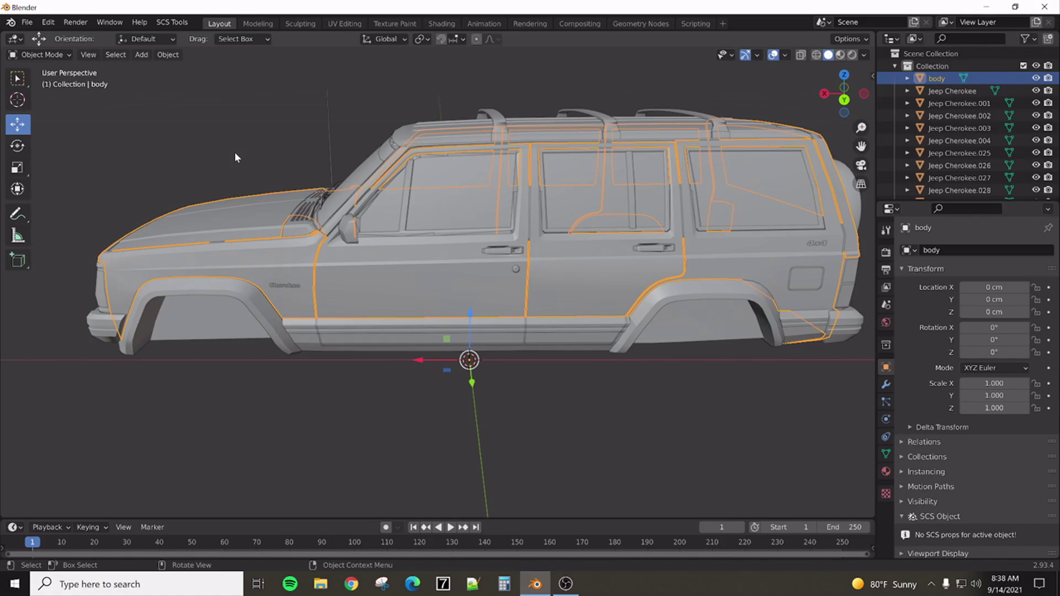
{"action": "mouse_move", "coordinate": [230, 164]}
{"action": "middle_mouse_down"}
{"action": "mouse_move", "coordinate": [265, 187]}
{"action": "mouse_move", "coordinate": [241, 174]}
{"action": "middle_mouse_up"}
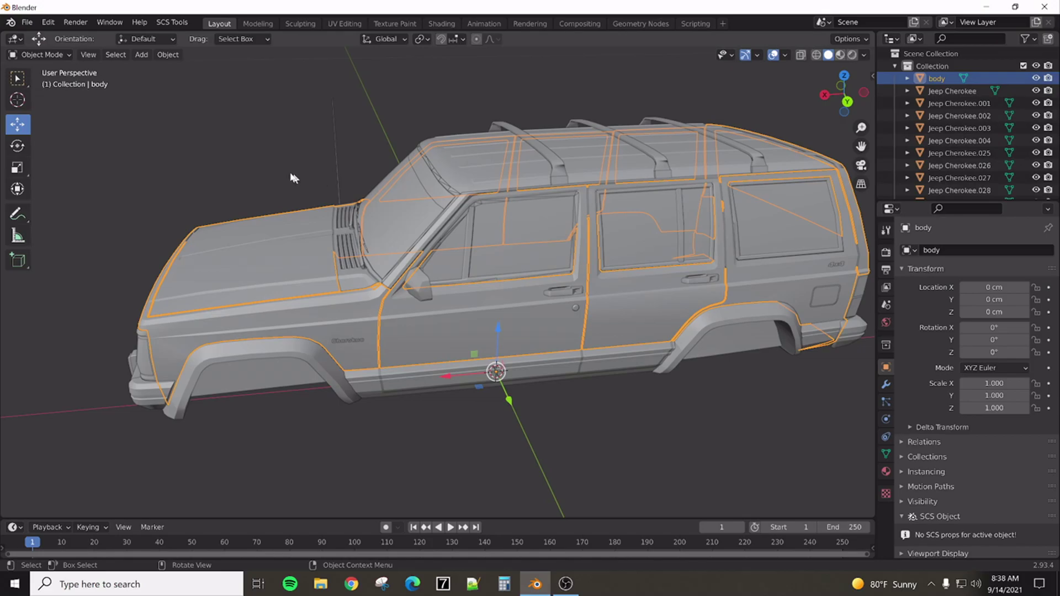
{"action": "mouse_move", "coordinate": [291, 173]}
{"action": "middle_mouse_down"}
{"action": "mouse_move", "coordinate": [319, 173]}
{"action": "mouse_move", "coordinate": [289, 166]}
{"action": "mouse_move", "coordinate": [297, 158]}
{"action": "mouse_move", "coordinate": [303, 167]}
{"action": "middle_mouse_up"}
{"action": "key", "text": "h"}
Select the antenna, the remaining painted pieces around the hood opening and the roof panel together
{"action": "left_click", "coordinate": [351, 126]}
{"action": "scroll", "coordinate": [355, 114], "scroll_direction": "up", "scroll_amount": 5}
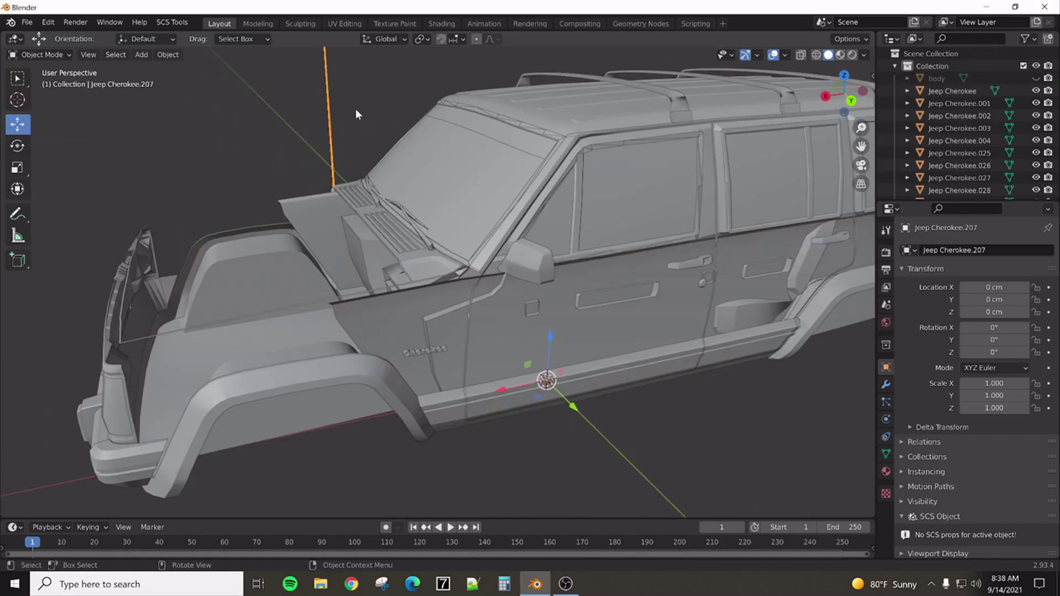
{"action": "middle_click_drag", "start_coordinate": [385, 169], "coordinate": [442, 223]}
{"action": "left_click", "coordinate": [476, 291], "text": "shift"}
{"action": "middle_click_drag", "start_coordinate": [426, 310], "coordinate": [292, 301]}
{"action": "left_click", "coordinate": [259, 293], "text": "shift"}
{"action": "scroll", "coordinate": [240, 313], "scroll_direction": "down", "scroll_amount": 4}
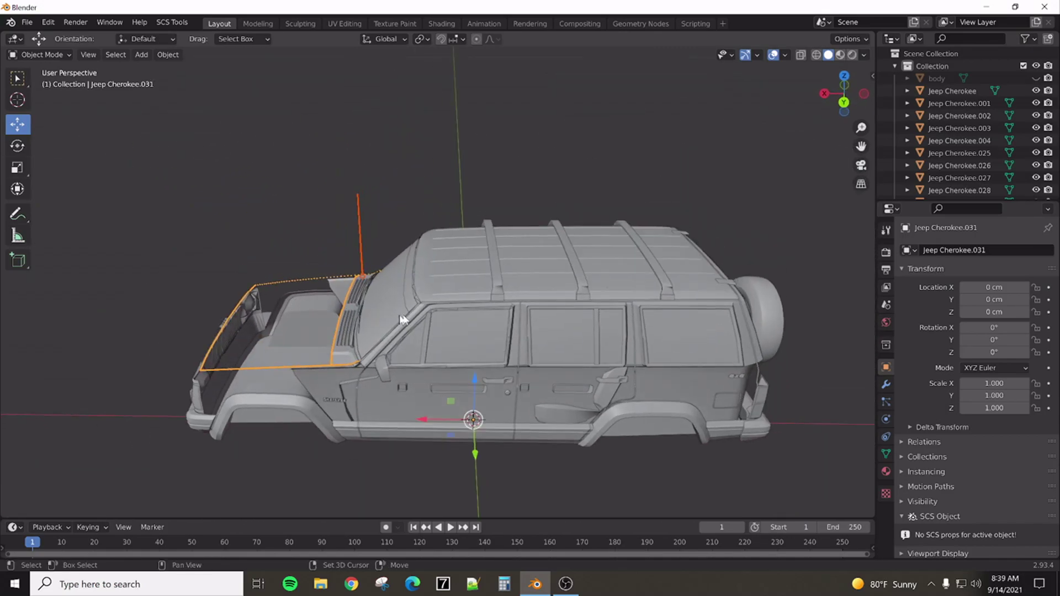
{"action": "left_click", "coordinate": [466, 295], "text": "shift"}
{"action": "middle_click_drag", "start_coordinate": [495, 294], "coordinate": [497, 285]}
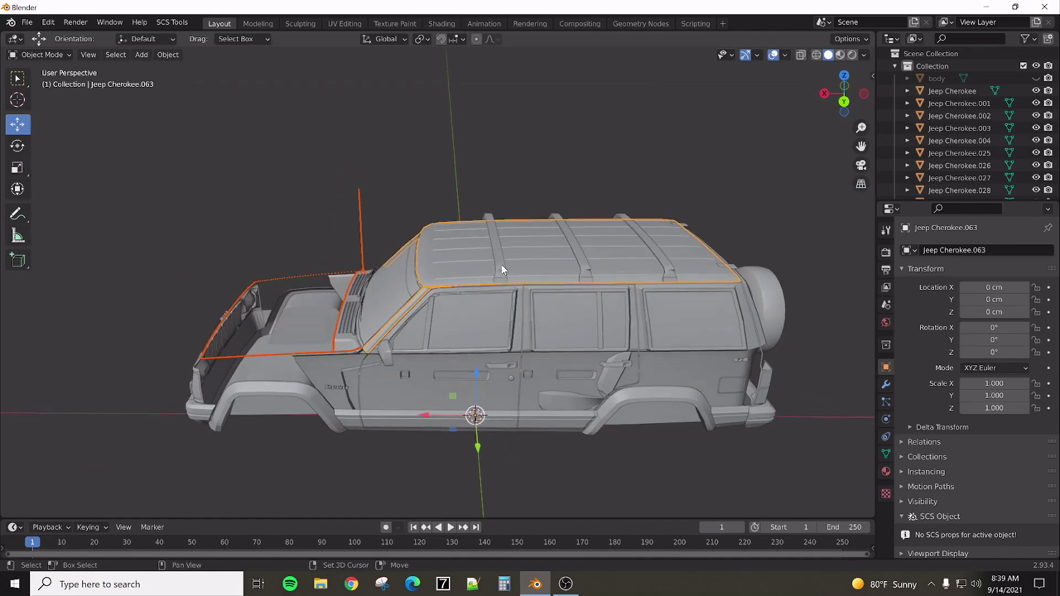
Add the three roof rack bars and their mounts on both sides to the selection and join everything into one object
{"action": "left_click", "coordinate": [502, 264], "text": "shift"}
{"action": "left_click", "coordinate": [651, 238], "text": "shift"}
{"action": "left_click", "coordinate": [581, 260], "text": "shift"}
{"action": "left_click", "coordinate": [503, 282], "text": "shift"}
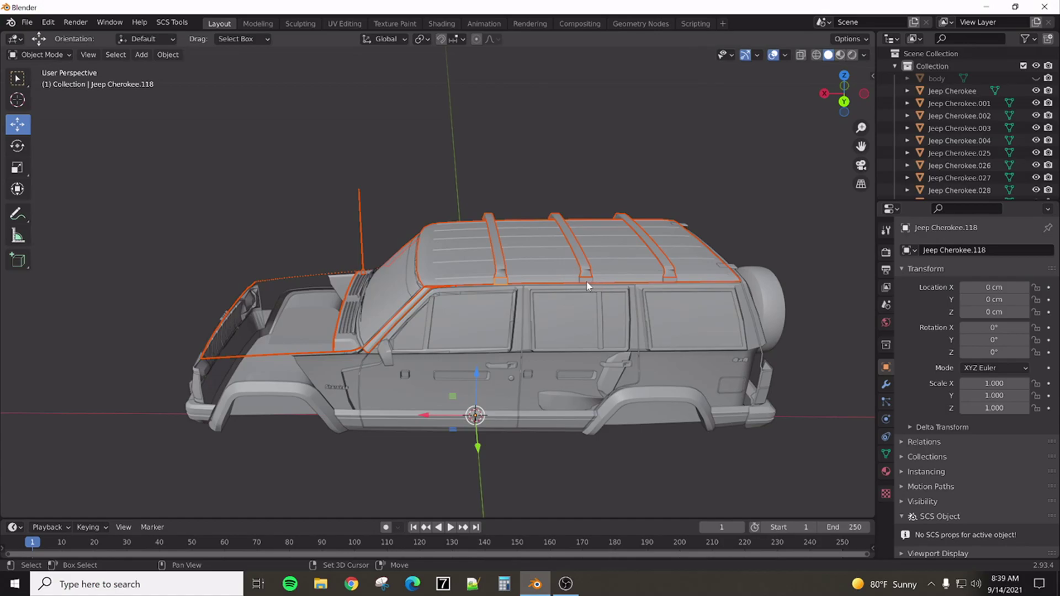
{"action": "left_click", "coordinate": [587, 285], "text": "shift"}
{"action": "middle_click_drag", "start_coordinate": [671, 282], "coordinate": [584, 327]}
{"action": "scroll", "coordinate": [429, 310], "scroll_direction": "up", "scroll_amount": 5}
{"action": "left_click", "coordinate": [497, 285], "text": "shift"}
{"action": "left_click", "coordinate": [608, 242], "text": "shift"}
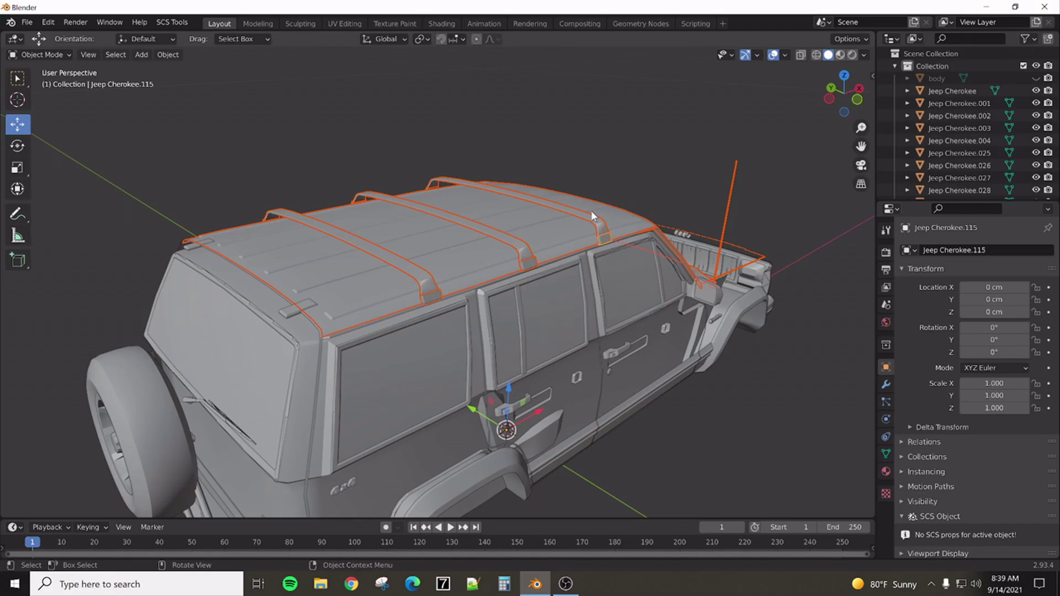
{"action": "right_click", "coordinate": [574, 118]}
{"action": "left_click", "coordinate": [575, 118]}
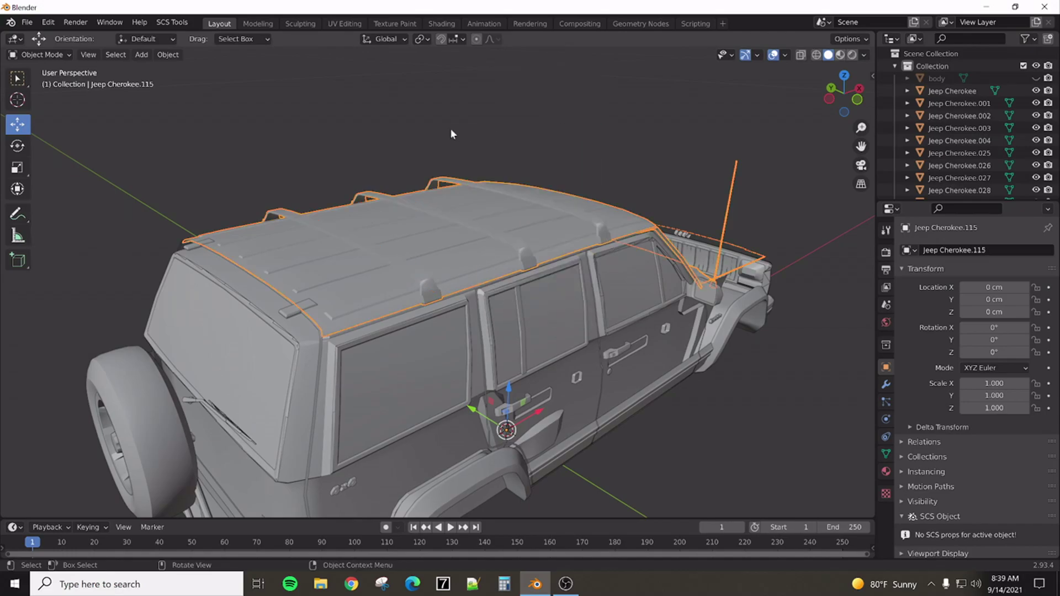
Rename the joined roof, rack and antenna object as body
{"action": "key", "text": "F2"}
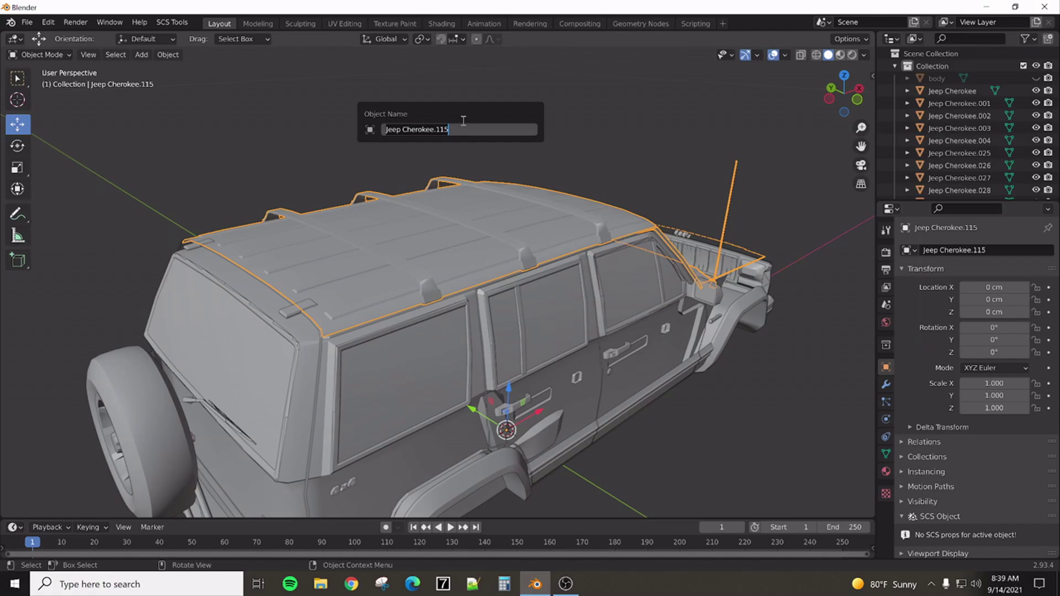
{"action": "type", "text": "body"}
{"action": "key", "text": "Return"}
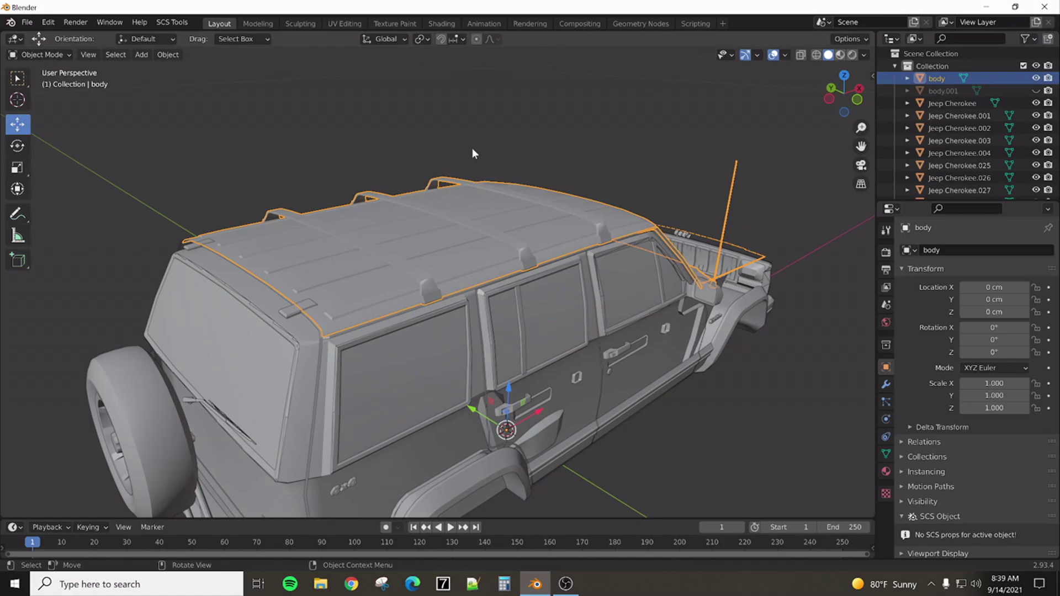
Hide the roof and antenna object, and join the two roof side strips with the rear hatch surround into one object
{"action": "key", "text": "h"}
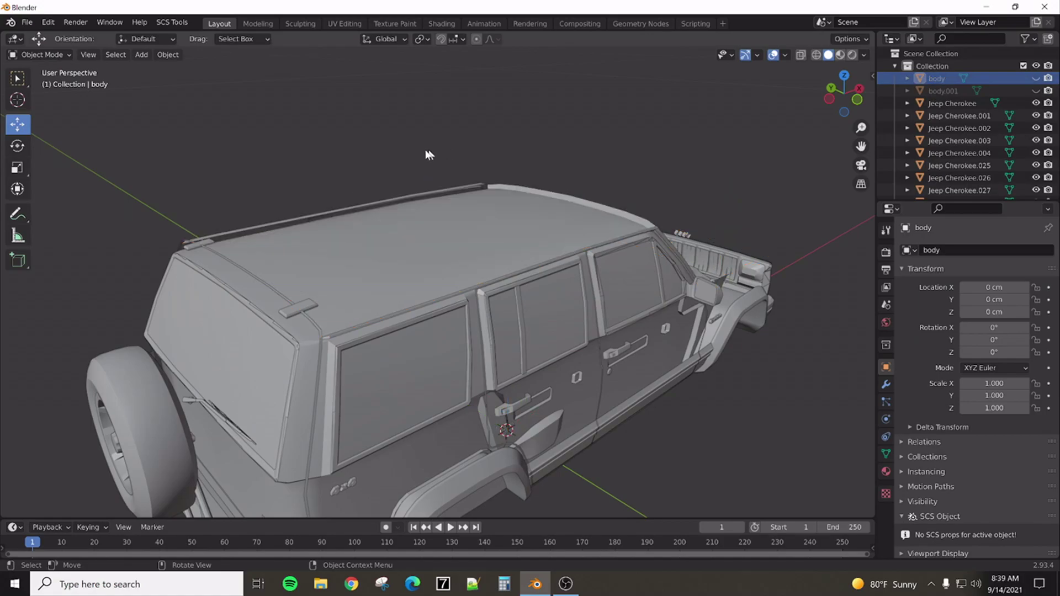
{"action": "left_click", "coordinate": [343, 208]}
{"action": "middle_click_drag", "start_coordinate": [344, 210], "coordinate": [445, 204]}
{"action": "left_click", "coordinate": [608, 277], "text": "shift"}
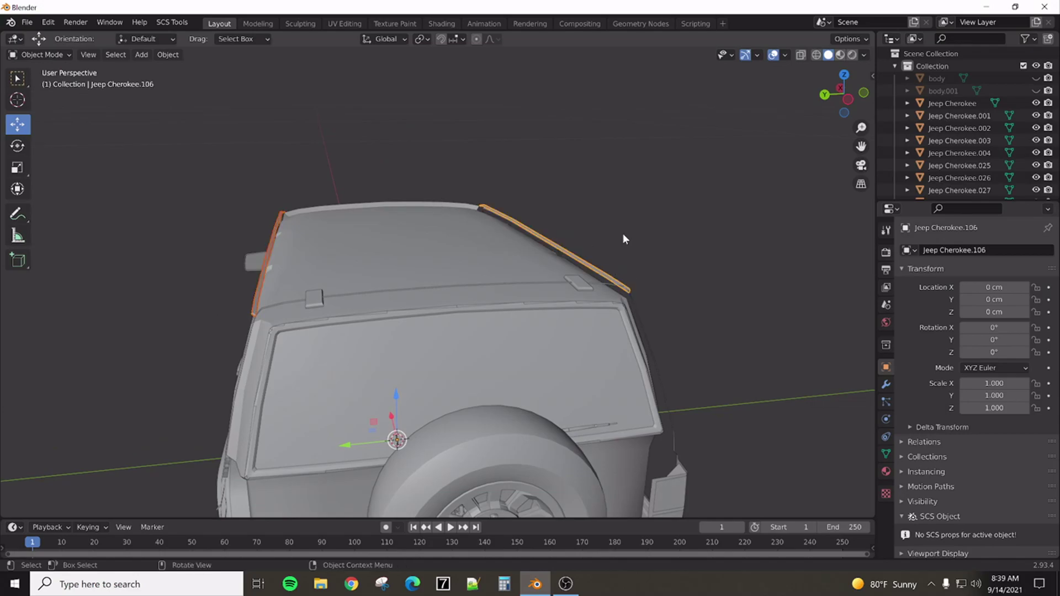
{"action": "middle_click_drag", "start_coordinate": [632, 228], "coordinate": [716, 226]}
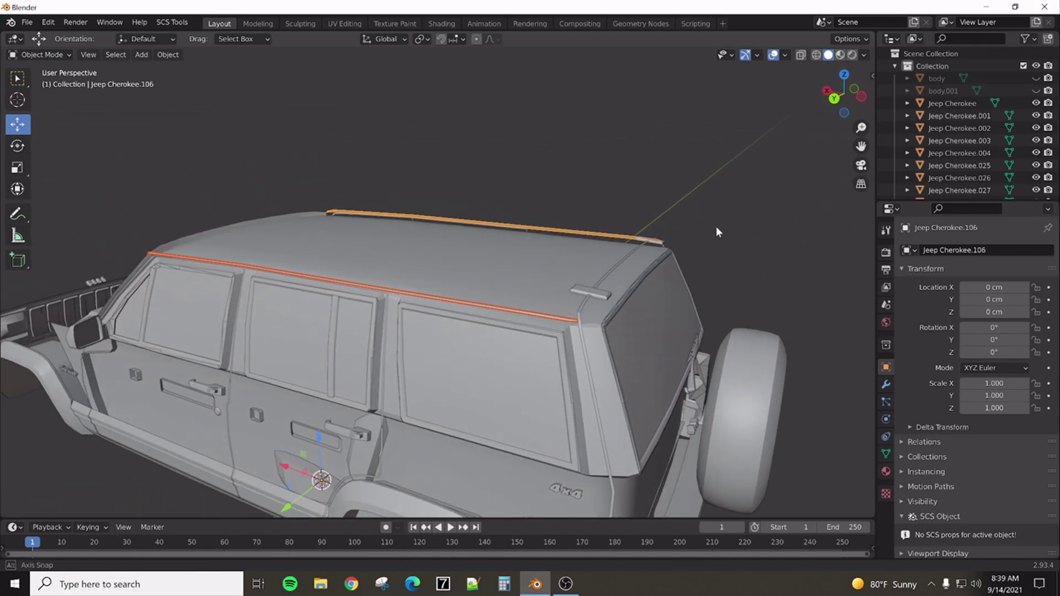
{"action": "left_click", "coordinate": [560, 346], "text": "shift"}
{"action": "right_click", "coordinate": [627, 127]}
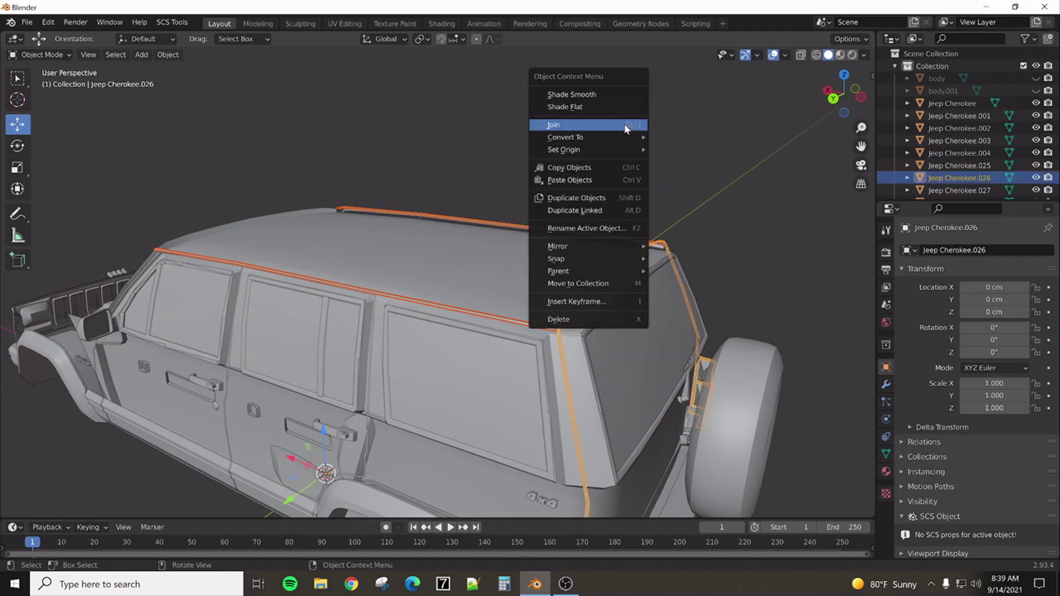
{"action": "left_click", "coordinate": [624, 125]}
Rename the joined roof strip and hatch surround object as body and hide it
{"action": "key", "text": "F2"}
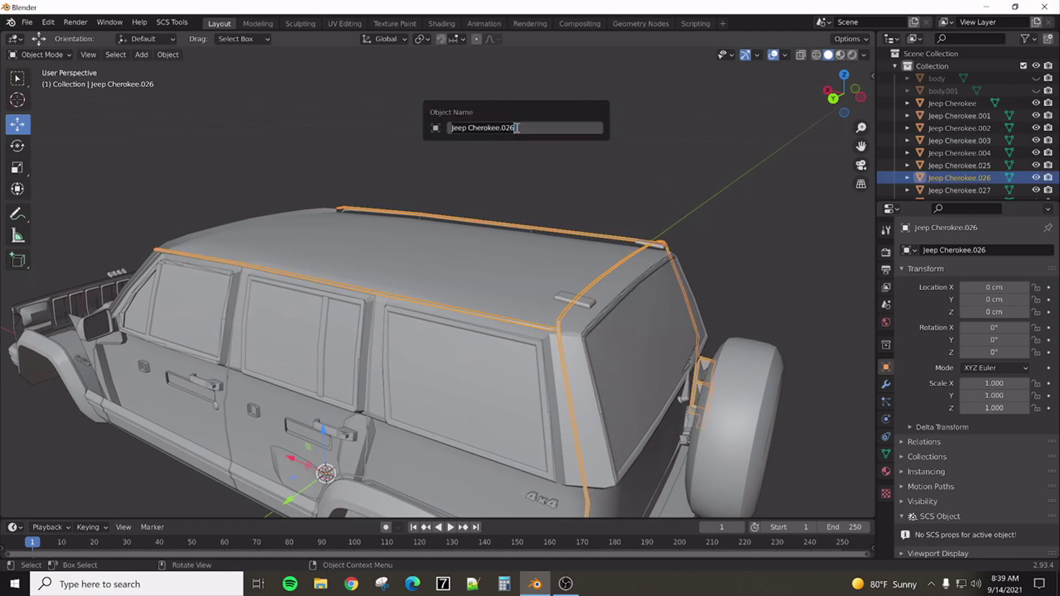
{"action": "type", "text": "body"}
{"action": "key", "text": "Return"}
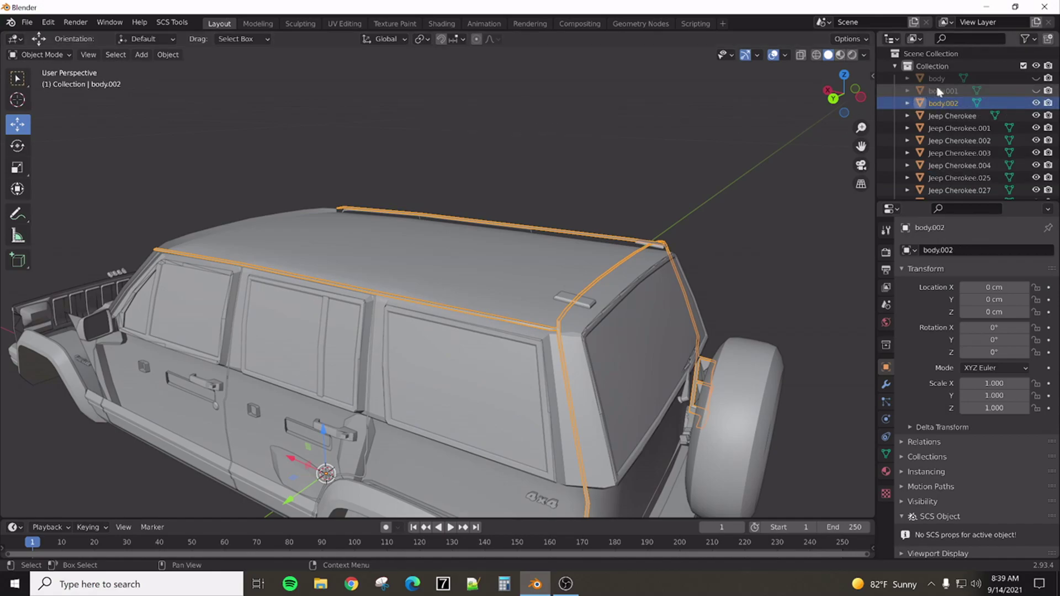
{"action": "key", "text": "h"}
{"action": "middle_click_drag", "start_coordinate": [538, 177], "coordinate": [548, 171]}
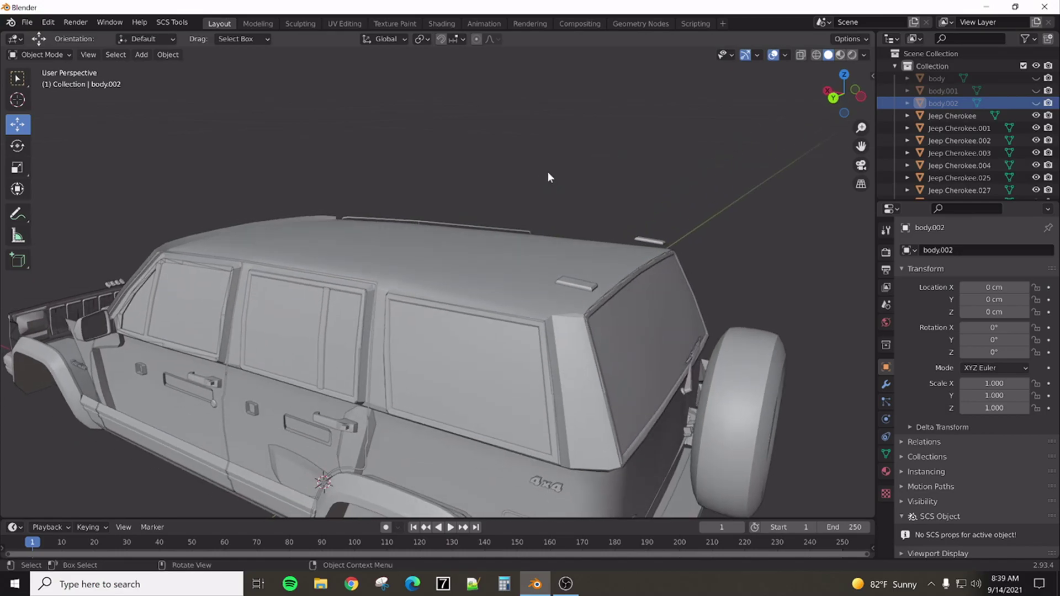
Select the rear window and the side windows on both sides of the car and join them into one object
{"action": "left_click", "coordinate": [644, 339]}
{"action": "left_click", "coordinate": [292, 345], "text": "shift"}
{"action": "left_click", "coordinate": [200, 312], "text": "shift"}
{"action": "left_click", "coordinate": [164, 299], "text": "shift"}
{"action": "middle_click_drag", "start_coordinate": [165, 298], "coordinate": [532, 336]}
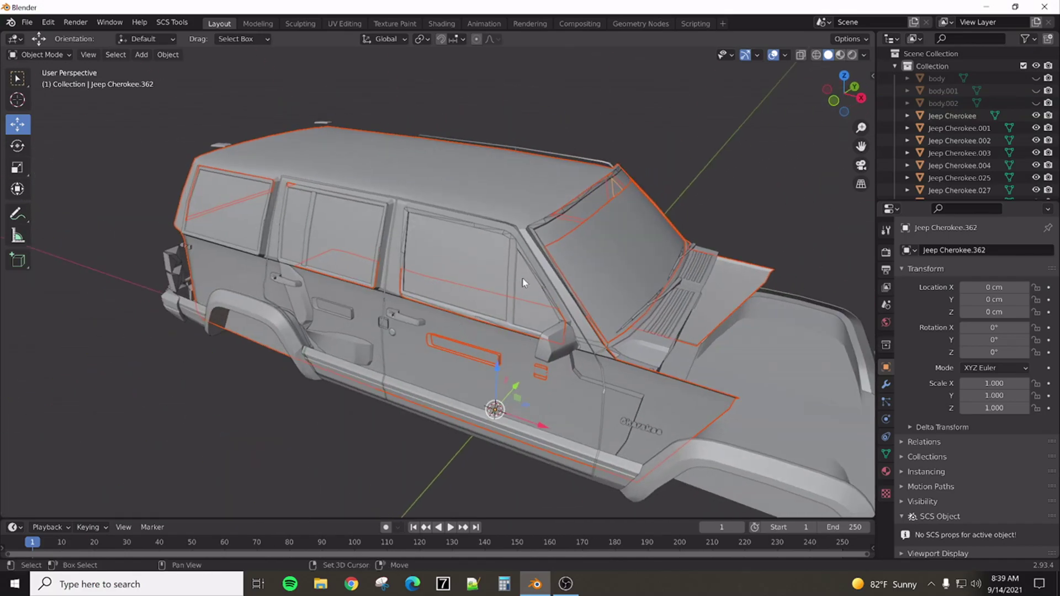
{"action": "left_click", "coordinate": [451, 269], "text": "shift"}
{"action": "left_click", "coordinate": [343, 244], "text": "shift"}
{"action": "left_click", "coordinate": [236, 241], "text": "shift"}
{"action": "middle_click_drag", "start_coordinate": [142, 150], "coordinate": [227, 172]}
{"action": "right_click", "coordinate": [184, 143]}
{"action": "left_click", "coordinate": [185, 142]}
Rename the joined window object as glass
{"action": "key", "text": "F2"}
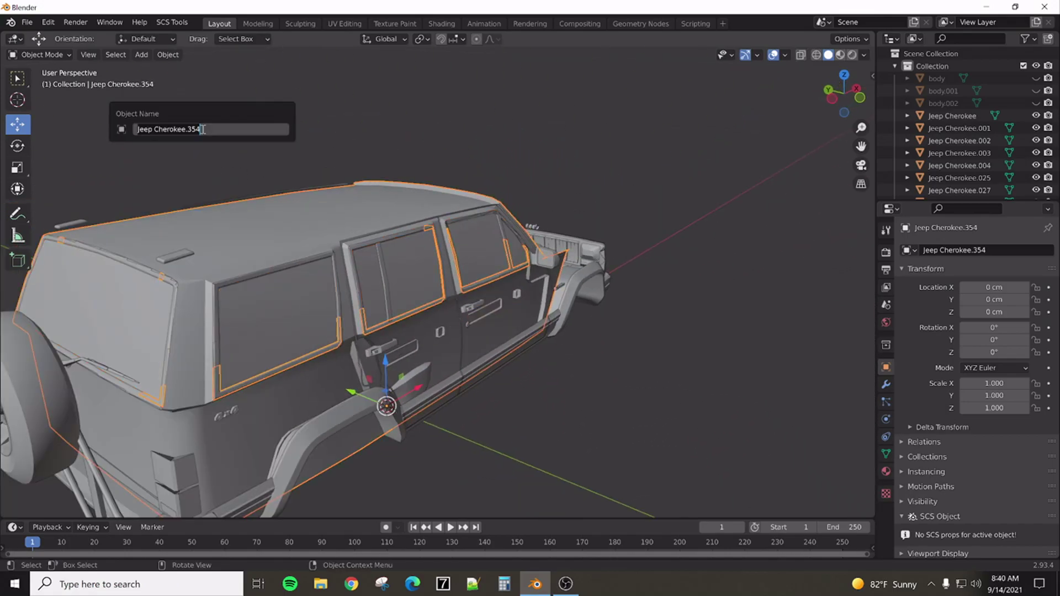
{"action": "type", "text": "glass"}
{"action": "key", "text": "Return"}
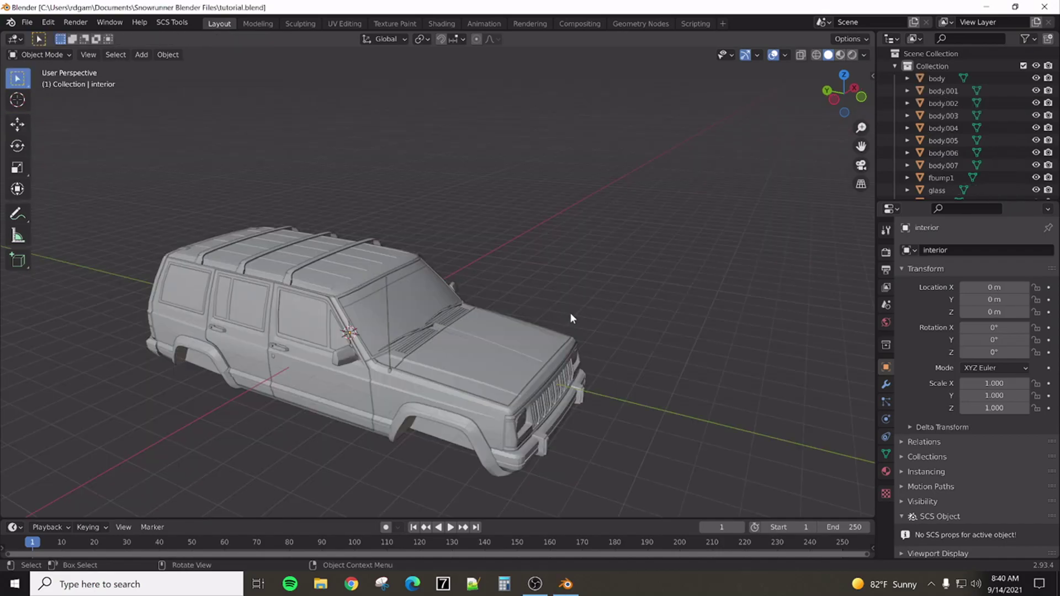
Examine the assembled model in tutorial.blend and highlight the objects body through body.004 individually to see which panels each covers
{"action": "middle_click_drag", "start_coordinate": [578, 309], "coordinate": [578, 292]}
{"action": "scroll", "coordinate": [939, 122], "scroll_direction": "down", "scroll_amount": 1}
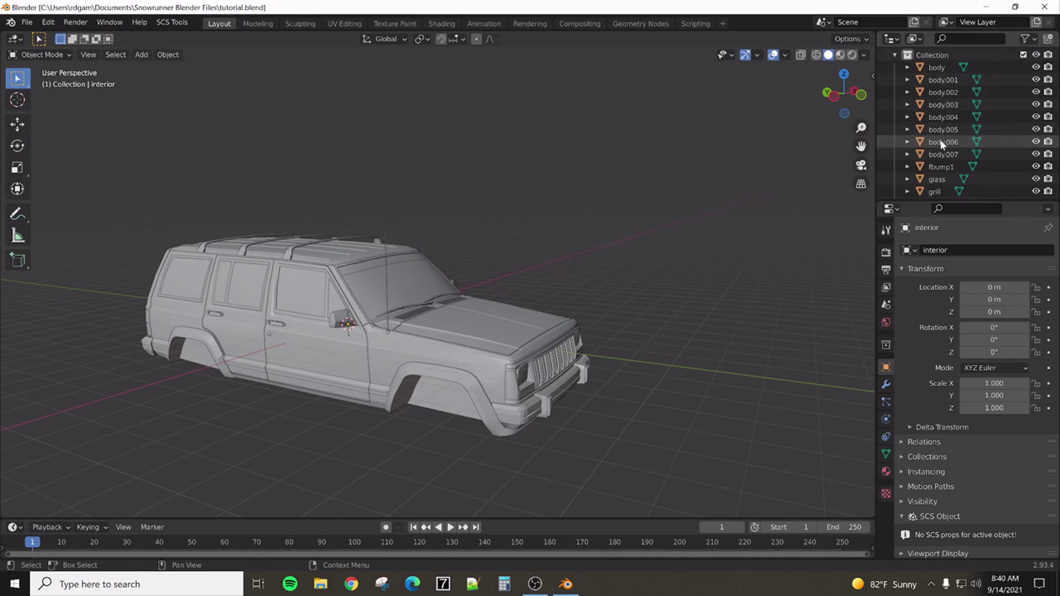
{"action": "scroll", "coordinate": [938, 110], "scroll_direction": "up", "scroll_amount": 1}
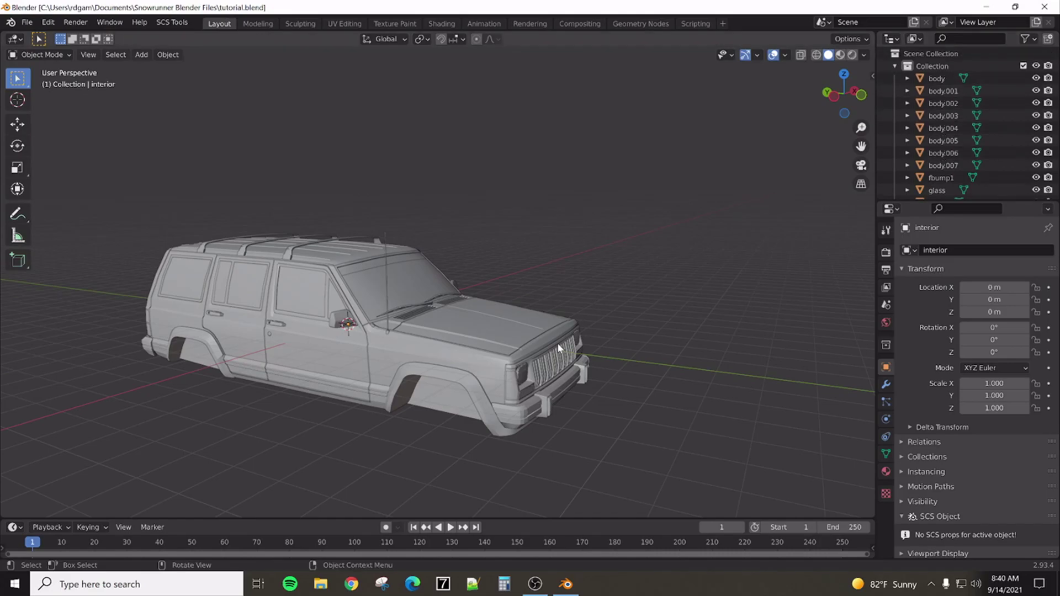
{"action": "middle_click_drag", "start_coordinate": [558, 343], "coordinate": [547, 339]}
{"action": "mouse_move", "coordinate": [211, 371]}
{"action": "middle_mouse_down"}
{"action": "mouse_move", "coordinate": [237, 367]}
{"action": "mouse_move", "coordinate": [199, 370]}
{"action": "middle_mouse_up"}
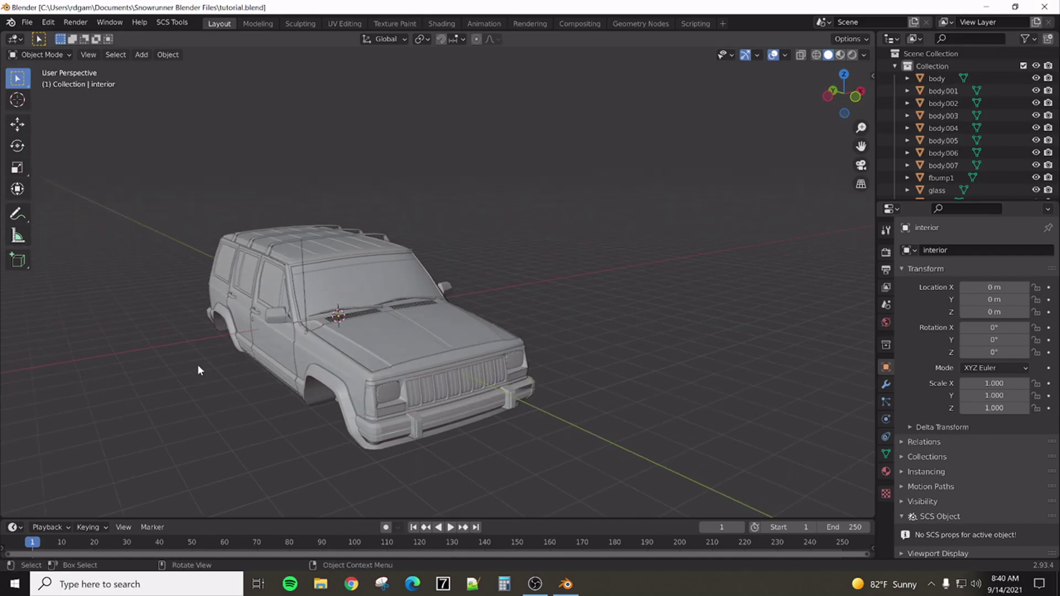
{"action": "left_click", "coordinate": [939, 78]}
{"action": "left_click", "coordinate": [943, 90]}
{"action": "left_click", "coordinate": [943, 103]}
{"action": "left_click", "coordinate": [945, 115]}
{"action": "left_click", "coordinate": [933, 103]}
{"action": "middle_click_drag", "start_coordinate": [690, 210], "coordinate": [449, 263]}
{"action": "middle_click_drag", "start_coordinate": [475, 335], "coordinate": [502, 343]}
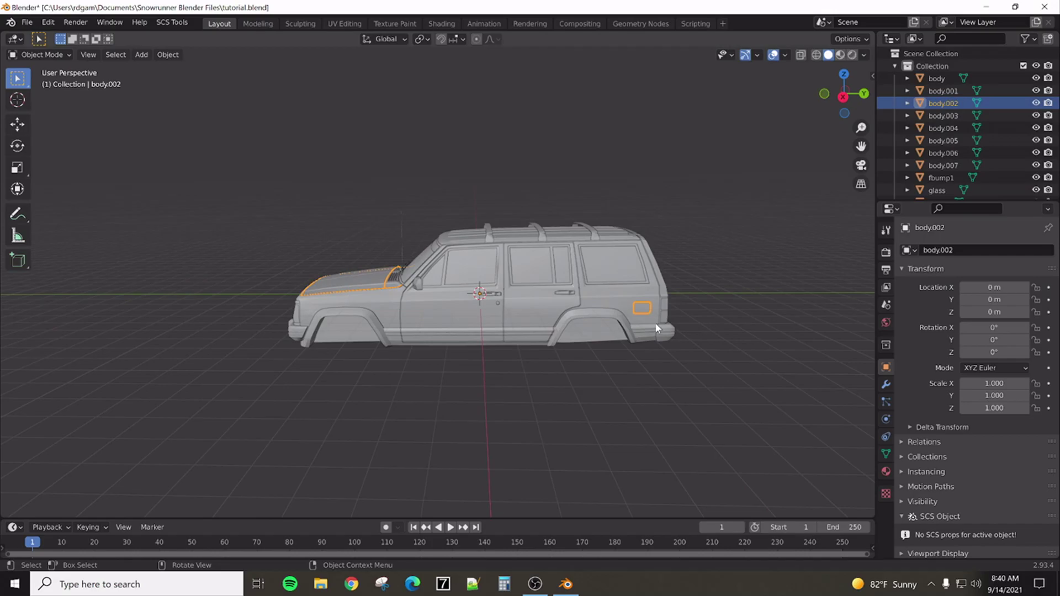
{"action": "middle_click_drag", "start_coordinate": [400, 291], "coordinate": [433, 297]}
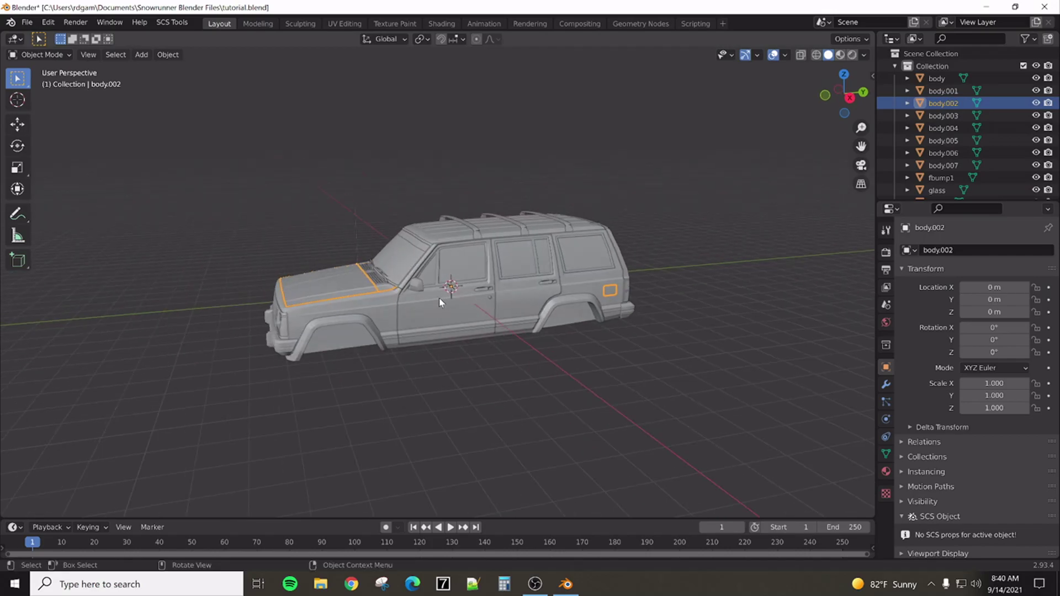
{"action": "left_click", "coordinate": [944, 116]}
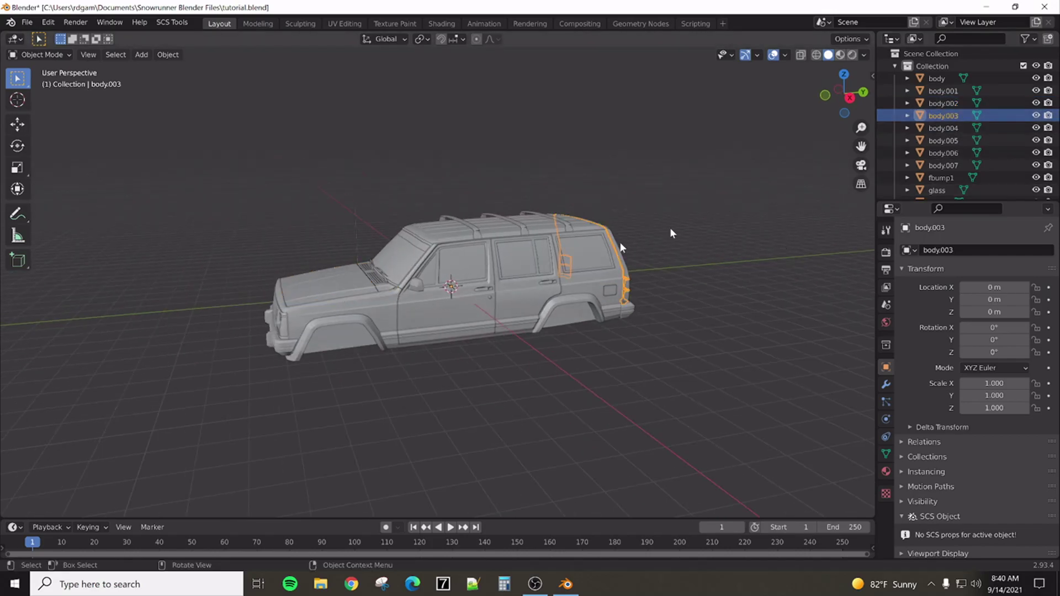
{"action": "middle_click_drag", "start_coordinate": [608, 245], "coordinate": [685, 273]}
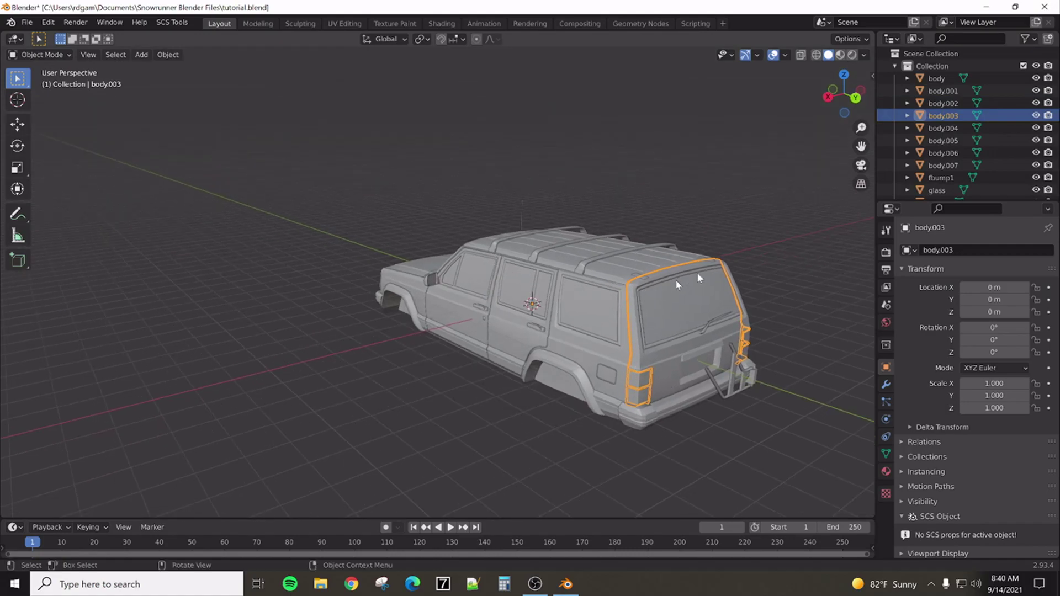
{"action": "left_click", "coordinate": [945, 128]}
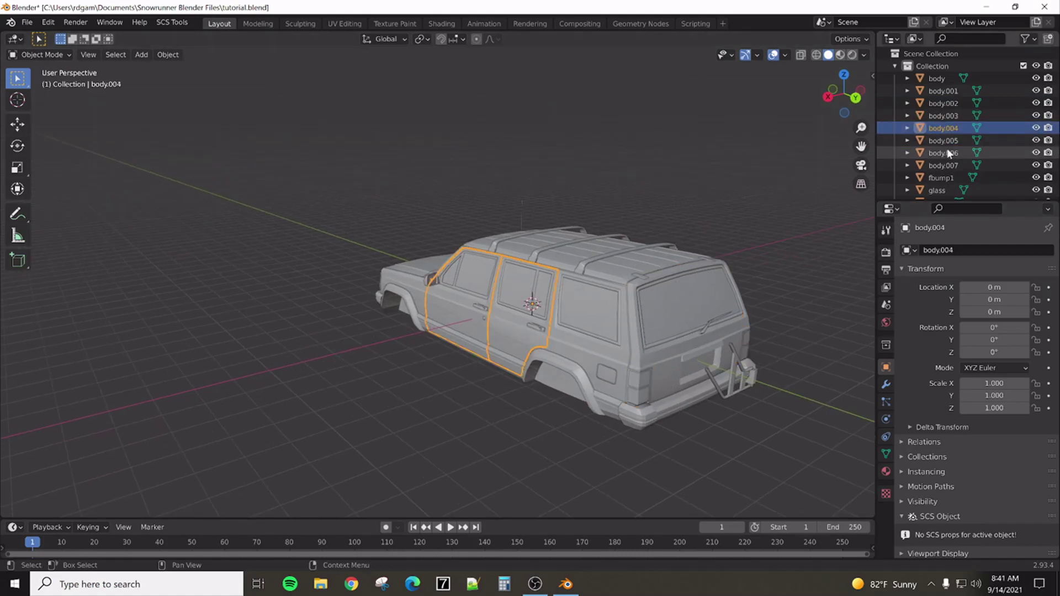
{"action": "scroll", "coordinate": [949, 140], "scroll_direction": "down", "scroll_amount": 1}
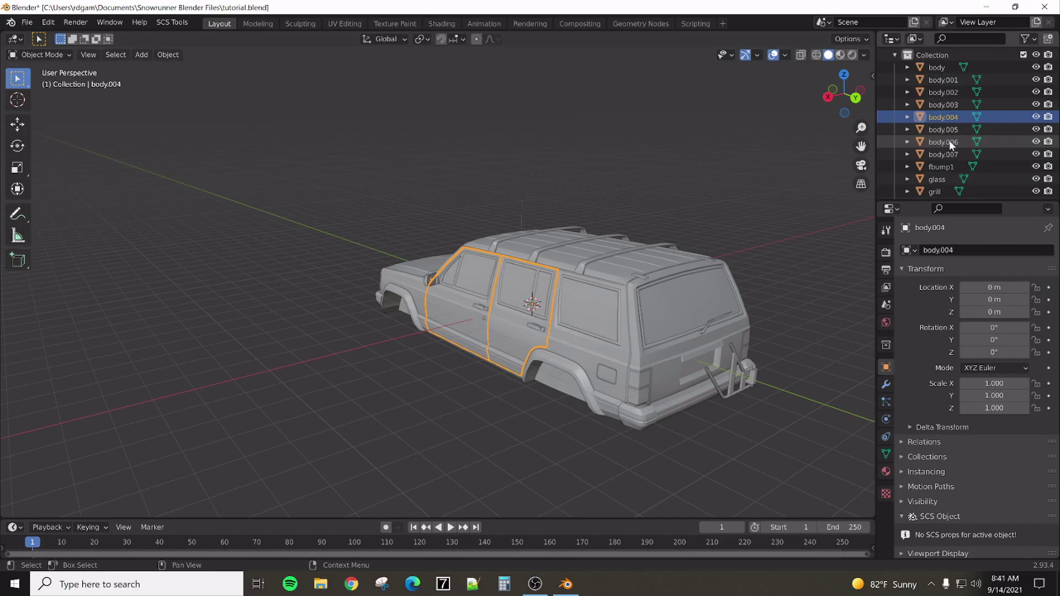
Select all objects from body to body.007 and join them into one object
{"action": "left_click", "coordinate": [947, 154]}
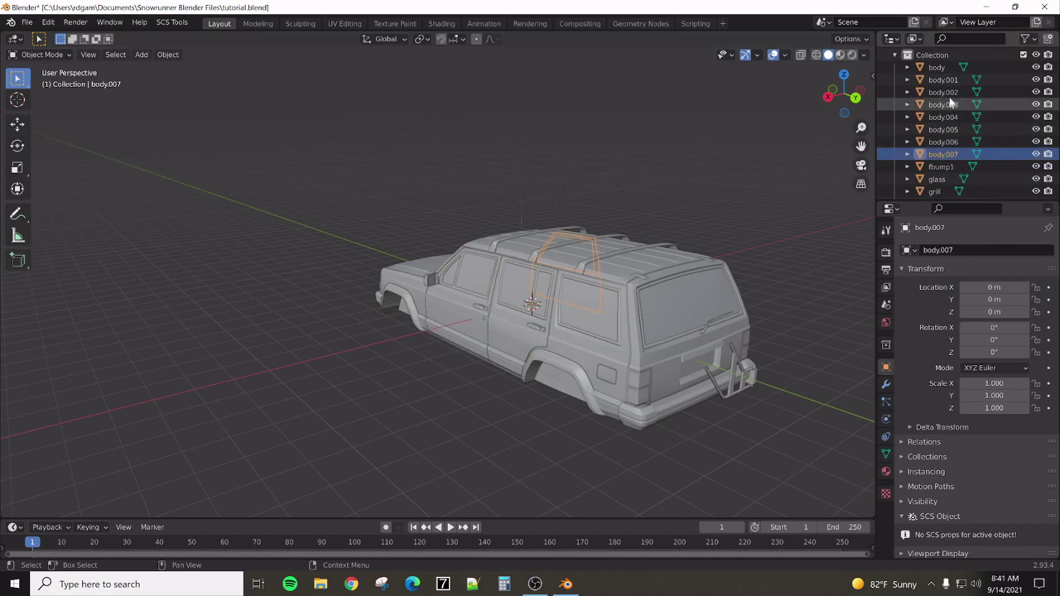
{"action": "left_click", "coordinate": [943, 68], "text": "shift"}
{"action": "right_click", "coordinate": [667, 159]}
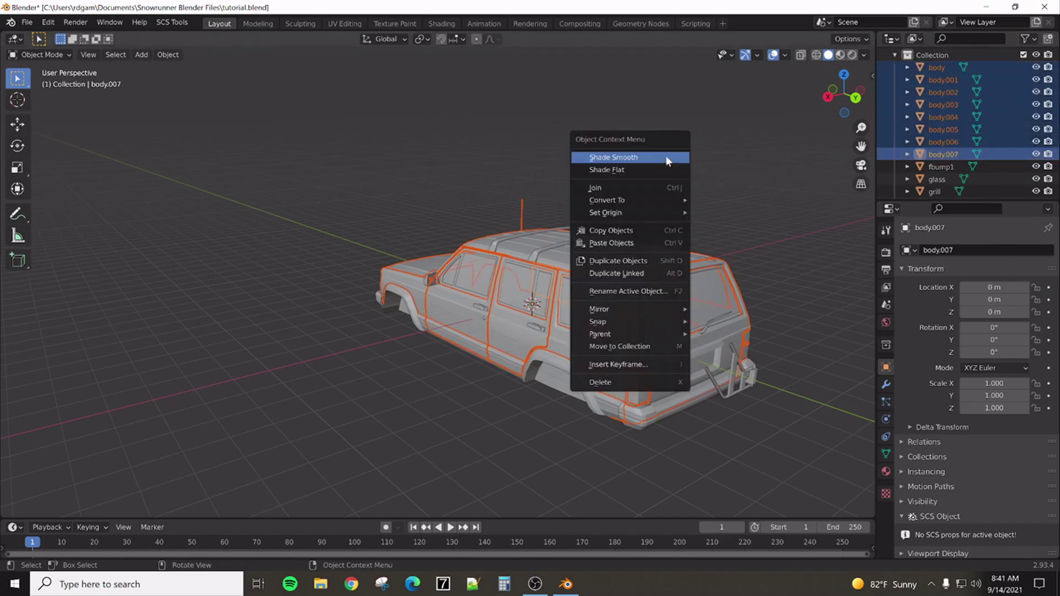
{"action": "left_click", "coordinate": [639, 191]}
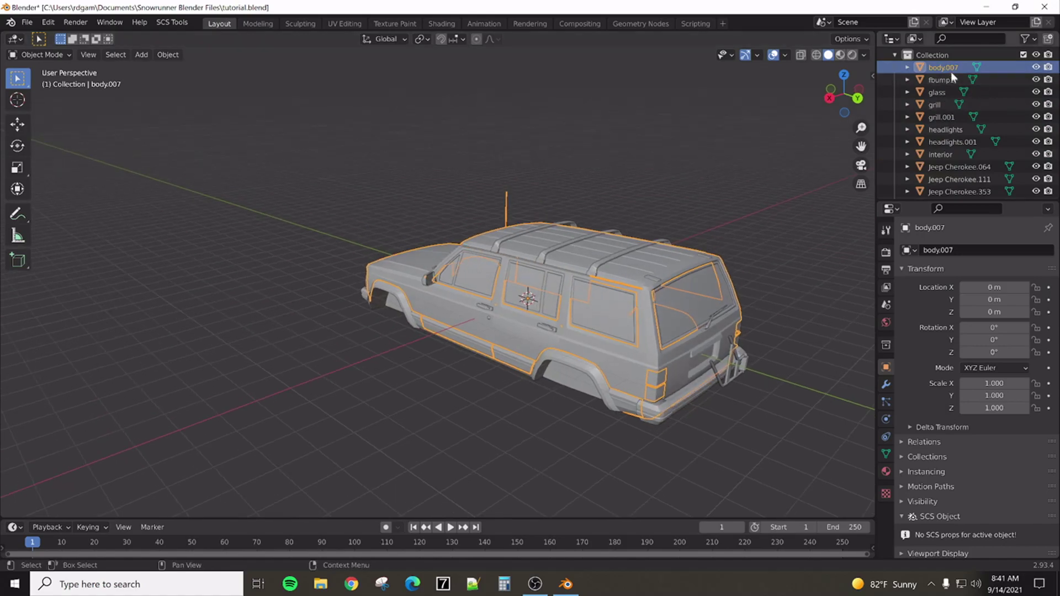
Rename the fully joined body object from body.007 to body
{"action": "scroll", "coordinate": [951, 71], "scroll_direction": "up", "scroll_amount": 1}
{"action": "double_click", "coordinate": [964, 77]}
{"action": "type", "text": "body"}
{"action": "key", "text": "Return"}
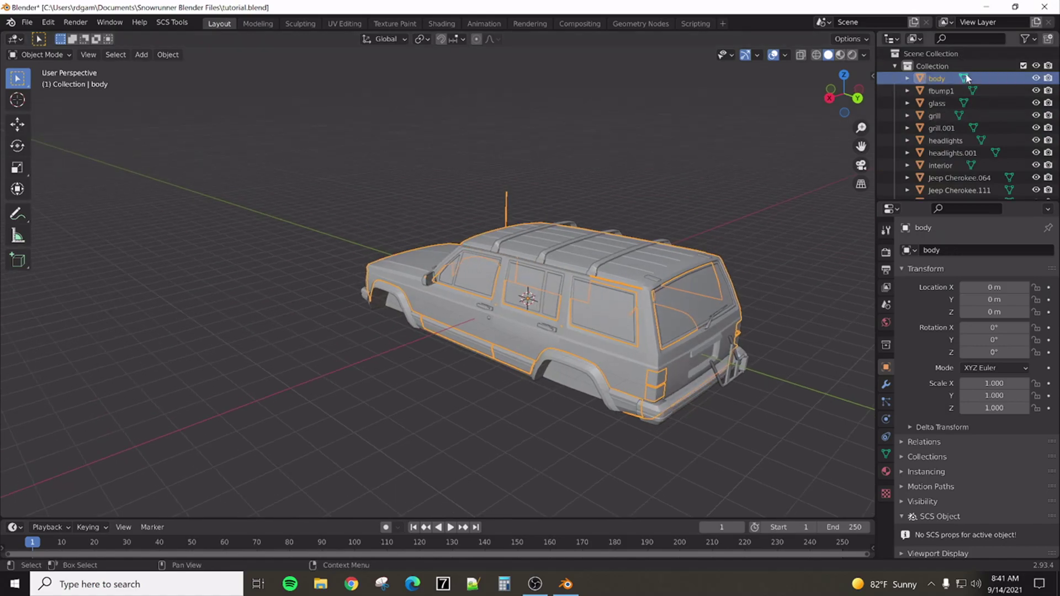
Highlight fbump1 and glass in turn to examine which front parts they cover
{"action": "left_click", "coordinate": [943, 93]}
{"action": "middle_click_drag", "start_coordinate": [531, 254], "coordinate": [510, 297]}
{"action": "scroll", "coordinate": [546, 382], "scroll_direction": "up", "scroll_amount": 2}
{"action": "scroll", "coordinate": [545, 382], "scroll_direction": "up", "scroll_amount": 2}
{"action": "scroll", "coordinate": [510, 297], "scroll_direction": "up", "scroll_amount": 2}
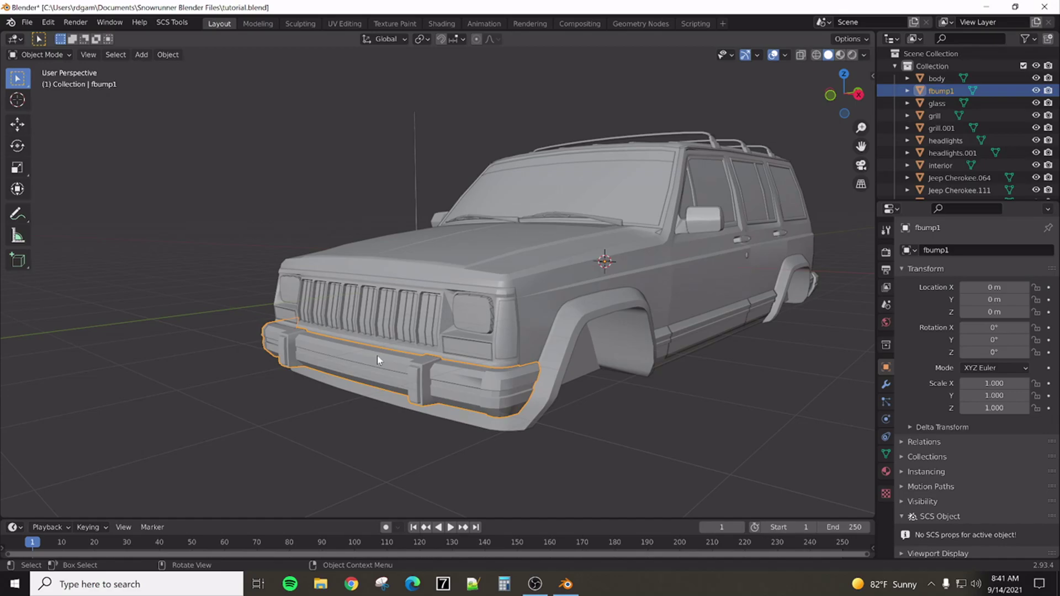
{"action": "left_click", "coordinate": [940, 104]}
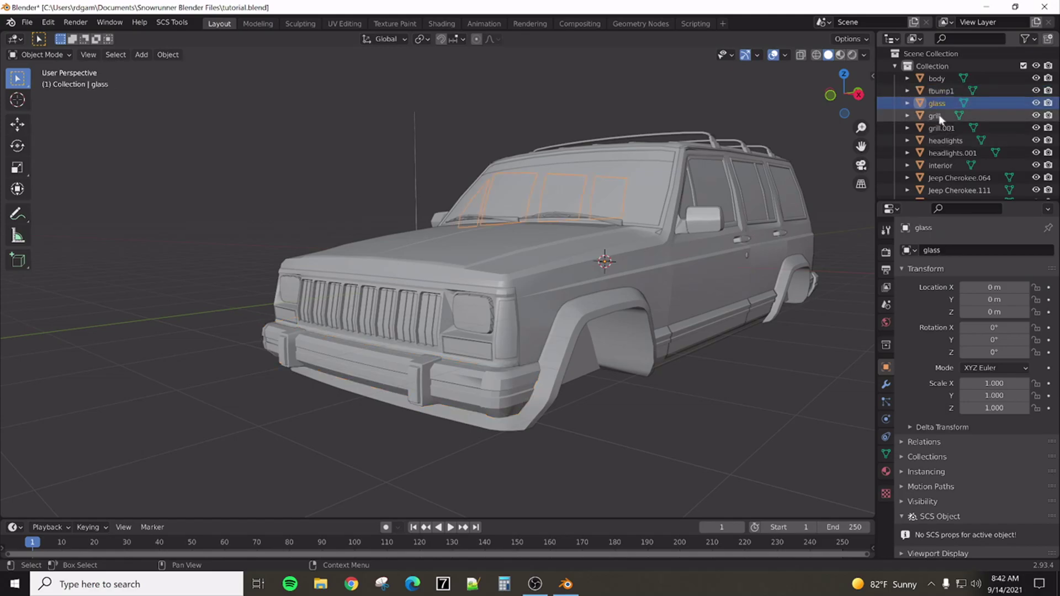
Join the grill and grill.001 objects into one object
{"action": "left_click", "coordinate": [939, 115]}
{"action": "left_click", "coordinate": [944, 128], "text": "ctrl"}
{"action": "right_click", "coordinate": [623, 103]}
{"action": "left_click", "coordinate": [612, 110]}
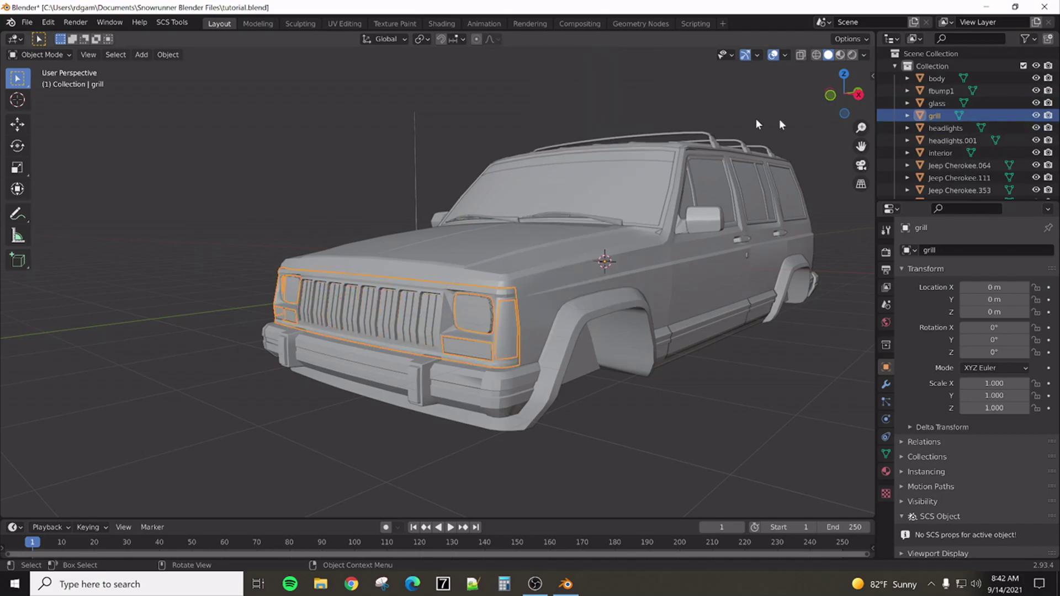
Join the headlights and headlights.001 objects into one object
{"action": "left_click", "coordinate": [958, 133]}
{"action": "left_click", "coordinate": [959, 139], "text": "ctrl"}
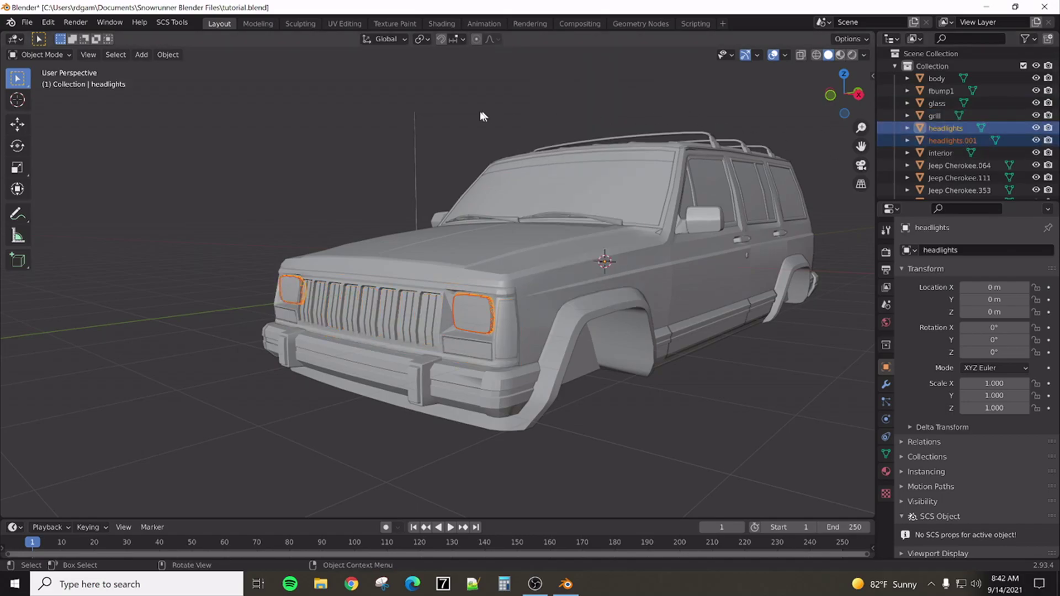
{"action": "right_click", "coordinate": [427, 112]}
{"action": "left_click", "coordinate": [427, 113]}
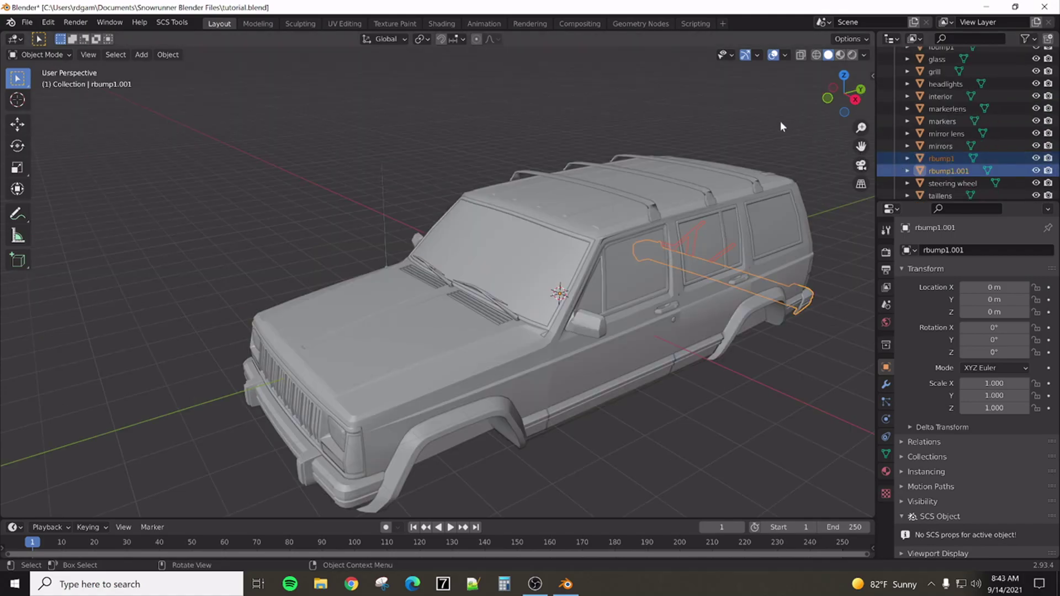
Join the selected rear bumper objects rbump1 and rbump1.001 into one object
{"action": "right_click", "coordinate": [780, 126]}
{"action": "left_click", "coordinate": [780, 121]}
{"action": "middle_click_drag", "start_coordinate": [781, 121], "coordinate": [718, 121]}
{"action": "scroll", "coordinate": [719, 120], "scroll_direction": "up", "scroll_amount": 2}
{"action": "scroll", "coordinate": [720, 119], "scroll_direction": "down", "scroll_amount": 3}
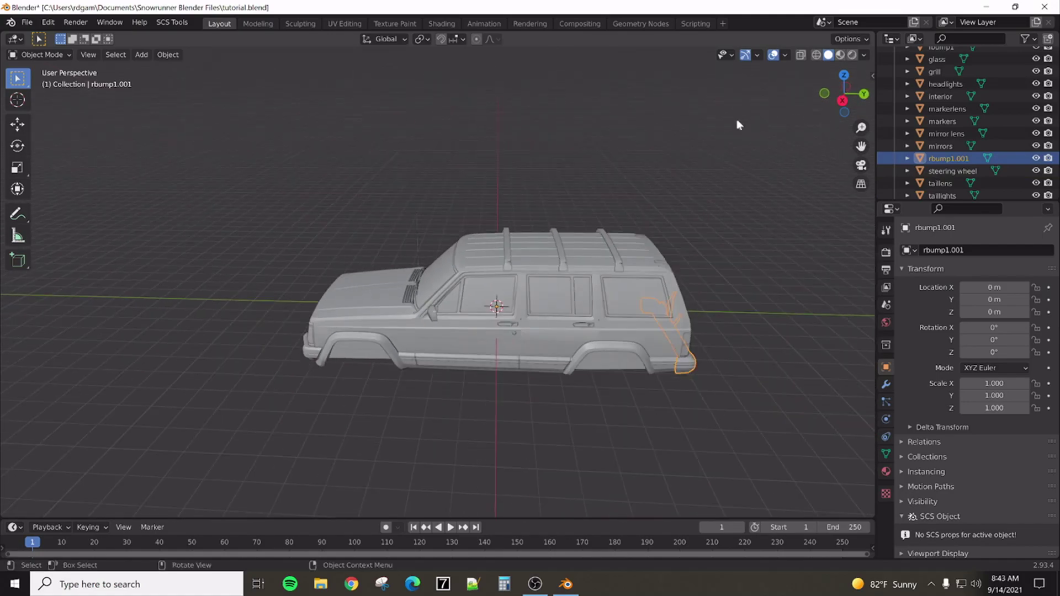
Rename the joined rear bumper object as rbump1
{"action": "double_click", "coordinate": [963, 160]}
{"action": "scroll", "coordinate": [982, 139], "scroll_direction": "down", "scroll_amount": 3}
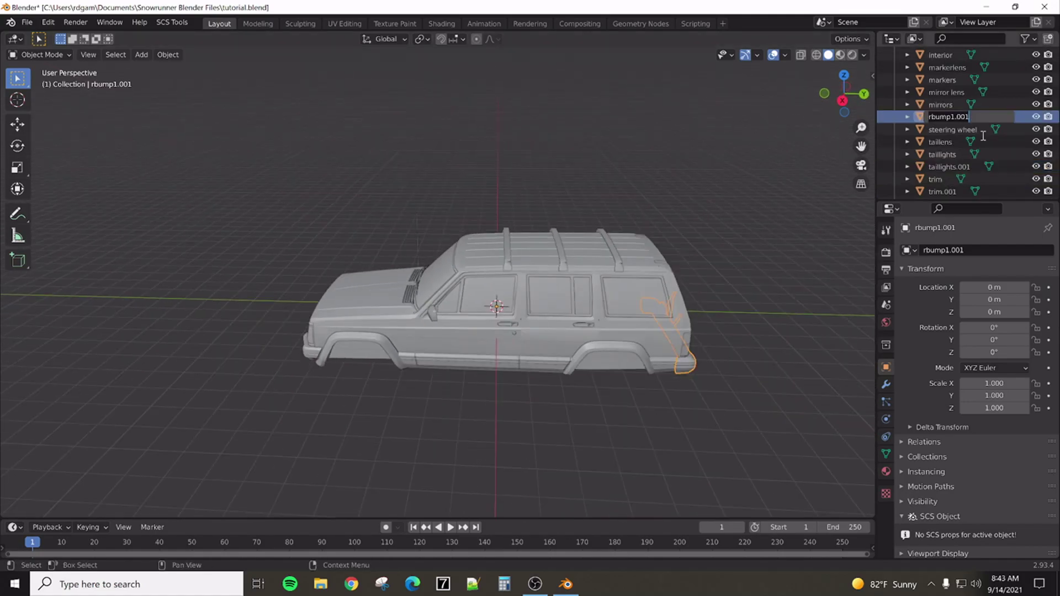
{"action": "type", "text": "rbump1"}
{"action": "key", "text": "Return"}
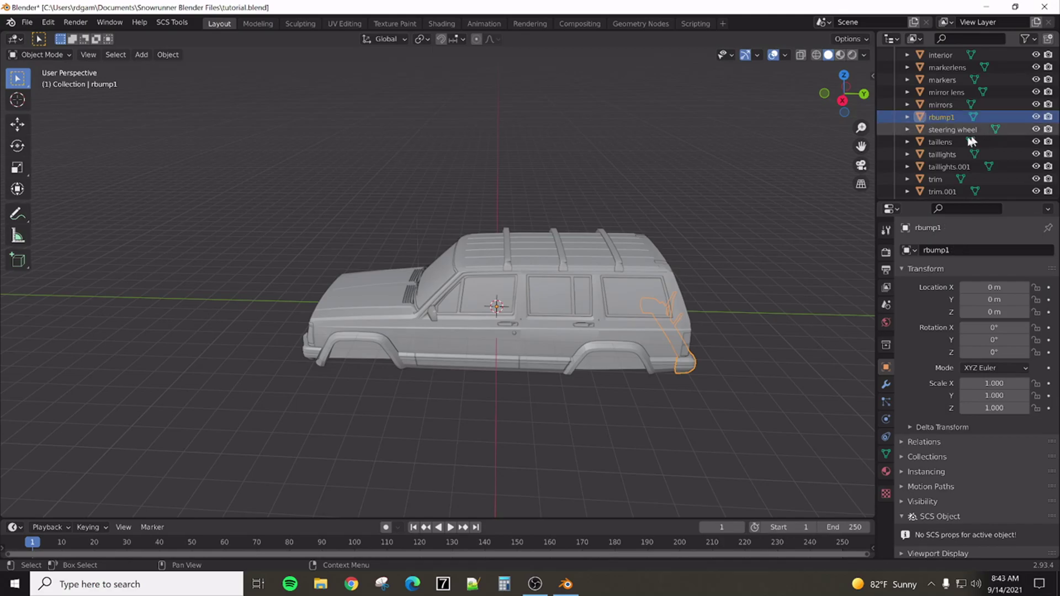
Join the taillights and taillights.001 objects into one object
{"action": "left_click", "coordinate": [949, 156]}
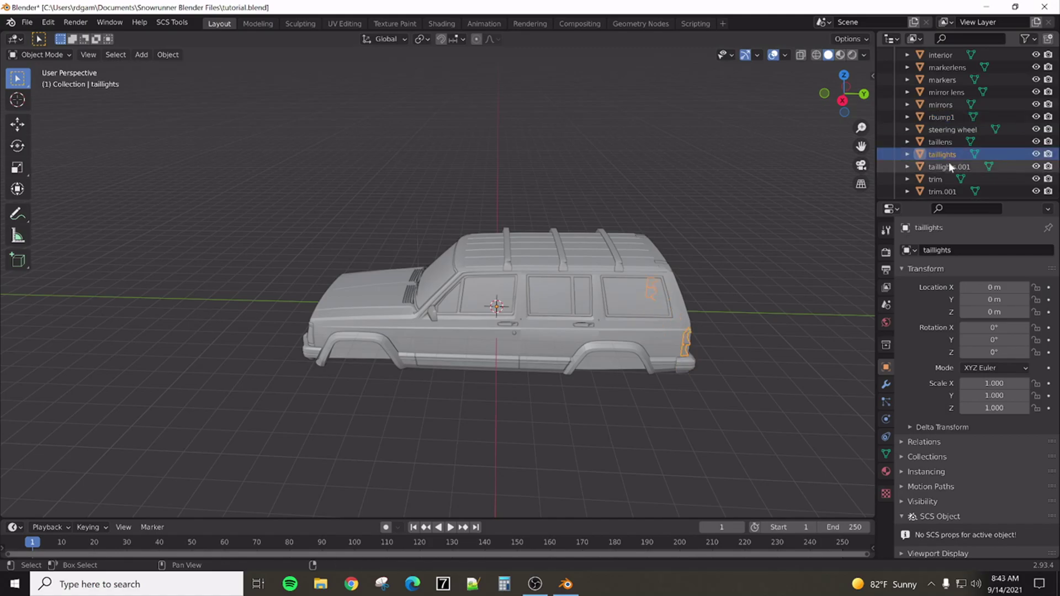
{"action": "left_click", "coordinate": [949, 161], "text": "shift"}
{"action": "right_click", "coordinate": [741, 151]}
{"action": "left_click", "coordinate": [743, 154]}
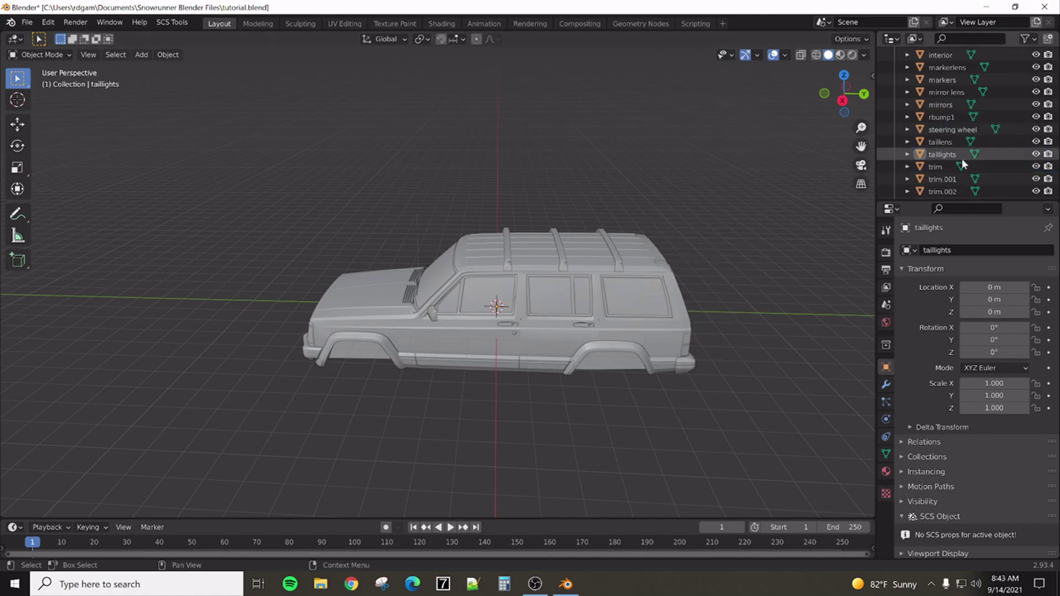
Join the trim, trim.001, trim.002, trim.003 and trim.004 objects into one trim object
{"action": "scroll", "coordinate": [963, 158], "scroll_direction": "down", "scroll_amount": 2}
{"action": "left_click", "coordinate": [949, 147]}
{"action": "scroll", "coordinate": [950, 153], "scroll_direction": "down", "scroll_amount": 2}
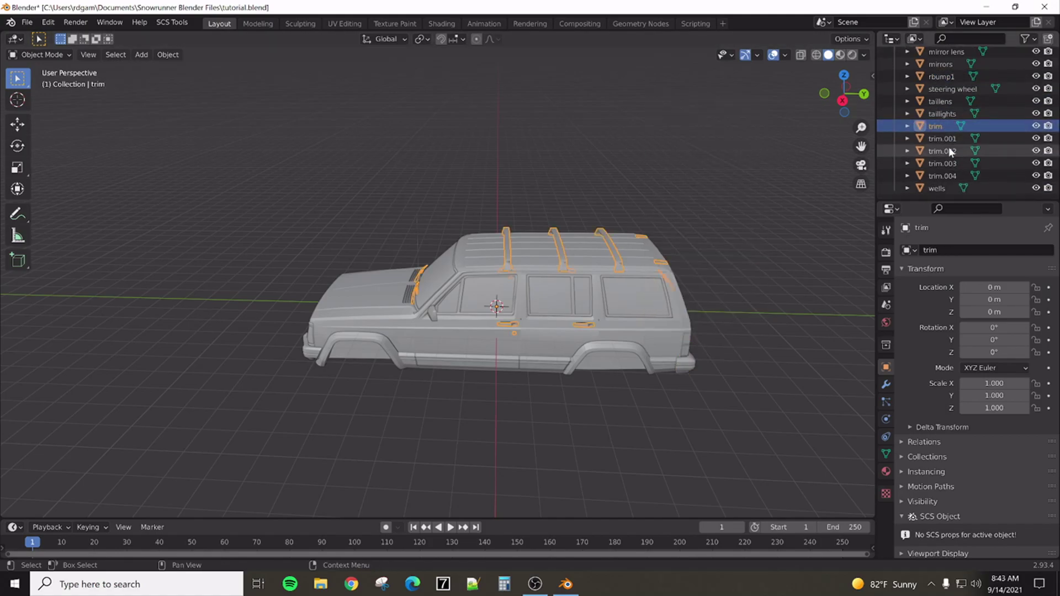
{"action": "left_click", "coordinate": [945, 175], "text": "shift"}
{"action": "right_click", "coordinate": [711, 166]}
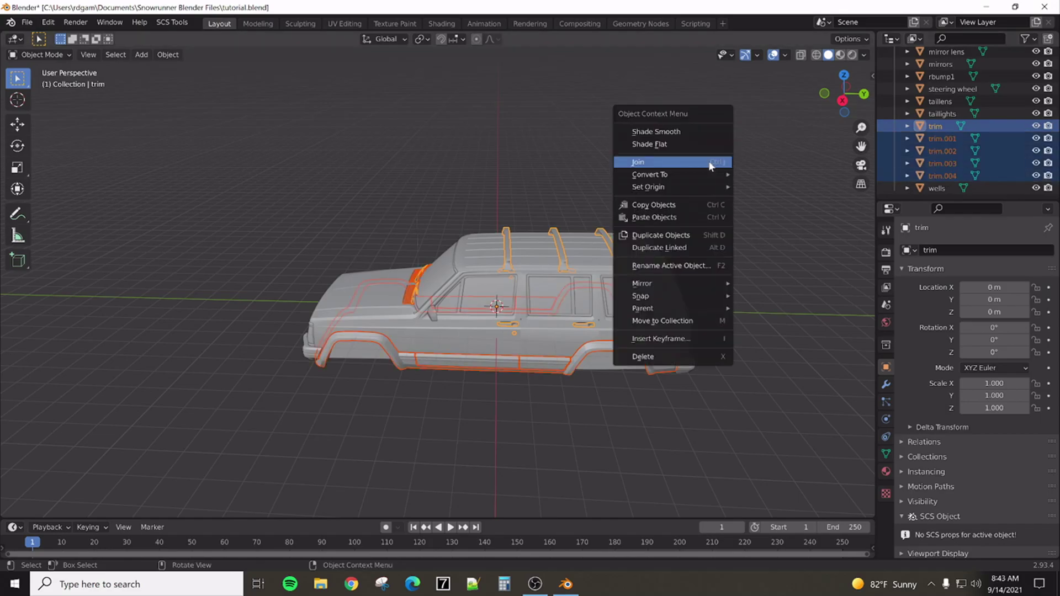
{"action": "left_click", "coordinate": [710, 163]}
{"action": "left_click", "coordinate": [749, 186]}
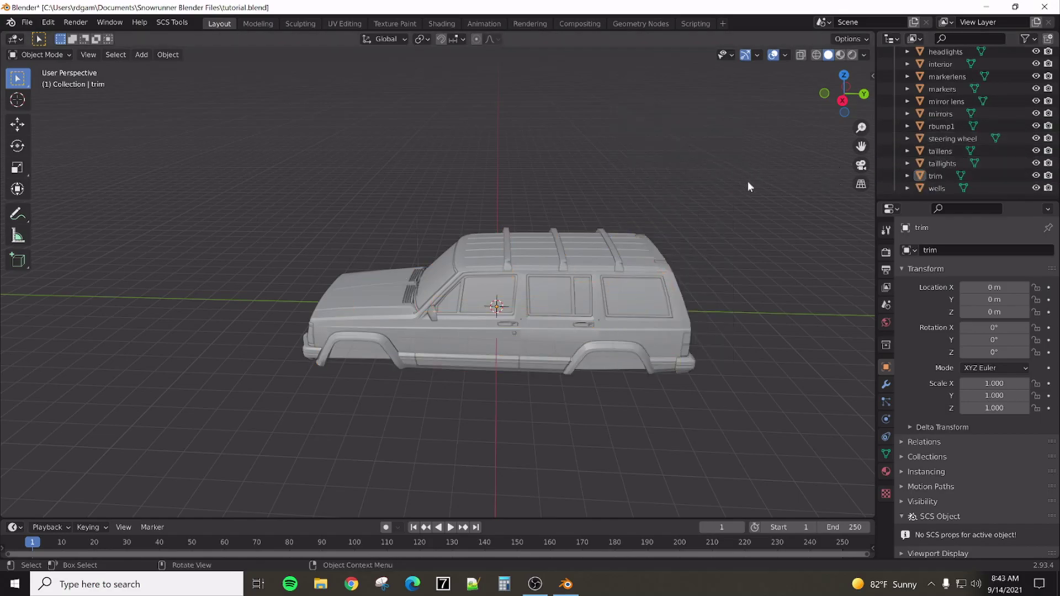
Create a new collection in the scene alongside the existing vehicle parts collection
{"action": "middle_click_drag", "start_coordinate": [696, 246], "coordinate": [486, 301]}
{"action": "scroll", "coordinate": [436, 296], "scroll_direction": "down", "scroll_amount": 3}
{"action": "scroll", "coordinate": [494, 292], "scroll_direction": "up", "scroll_amount": 1}
{"action": "scroll", "coordinate": [483, 321], "scroll_direction": "up", "scroll_amount": 6}
{"action": "scroll", "coordinate": [963, 130], "scroll_direction": "up", "scroll_amount": 5}
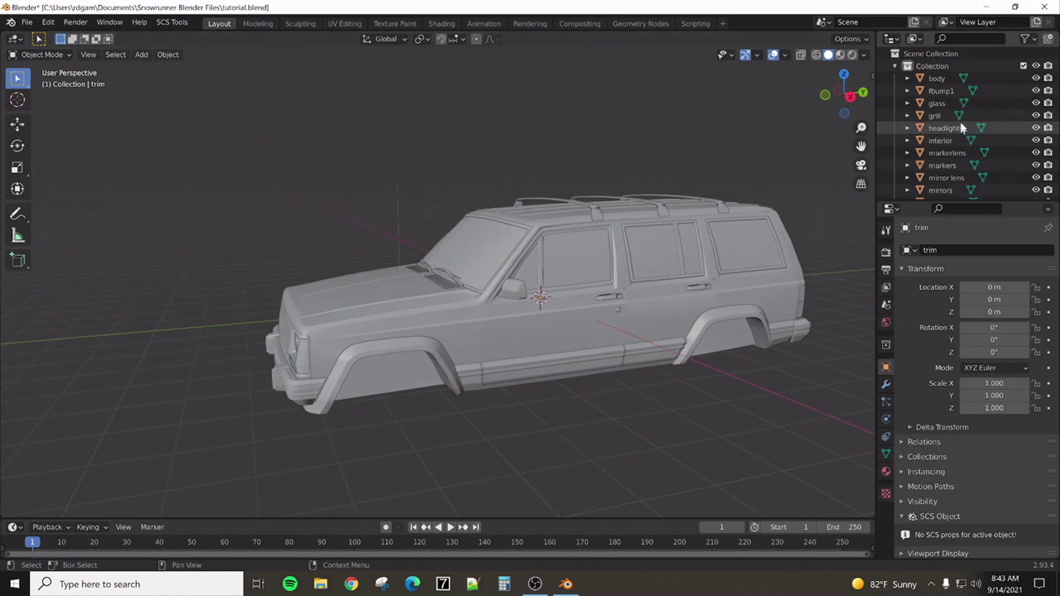
{"action": "scroll", "coordinate": [961, 123], "scroll_direction": "down", "scroll_amount": 6}
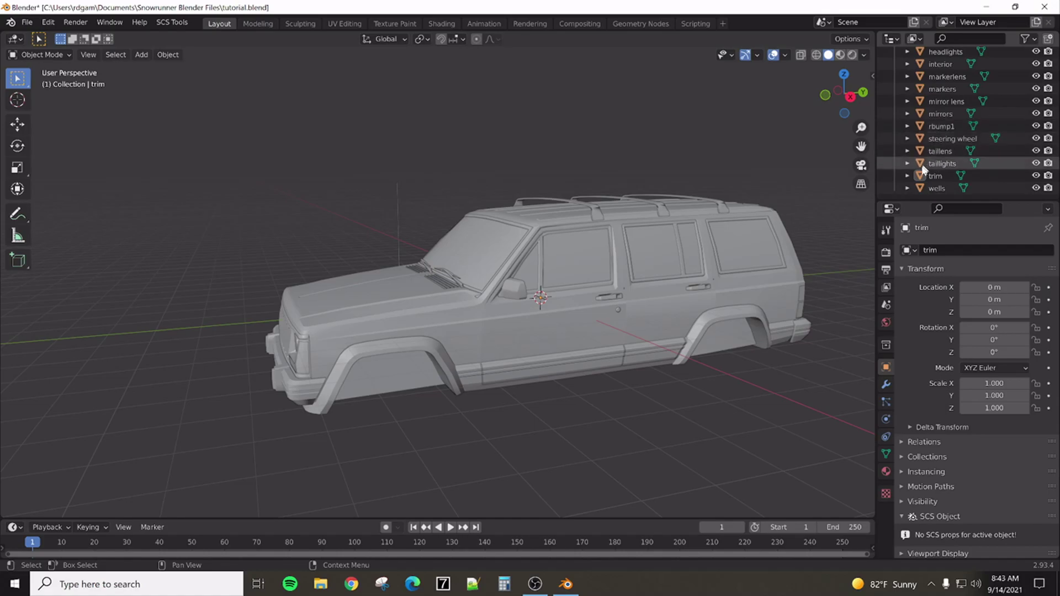
{"action": "right_click", "coordinate": [886, 185]}
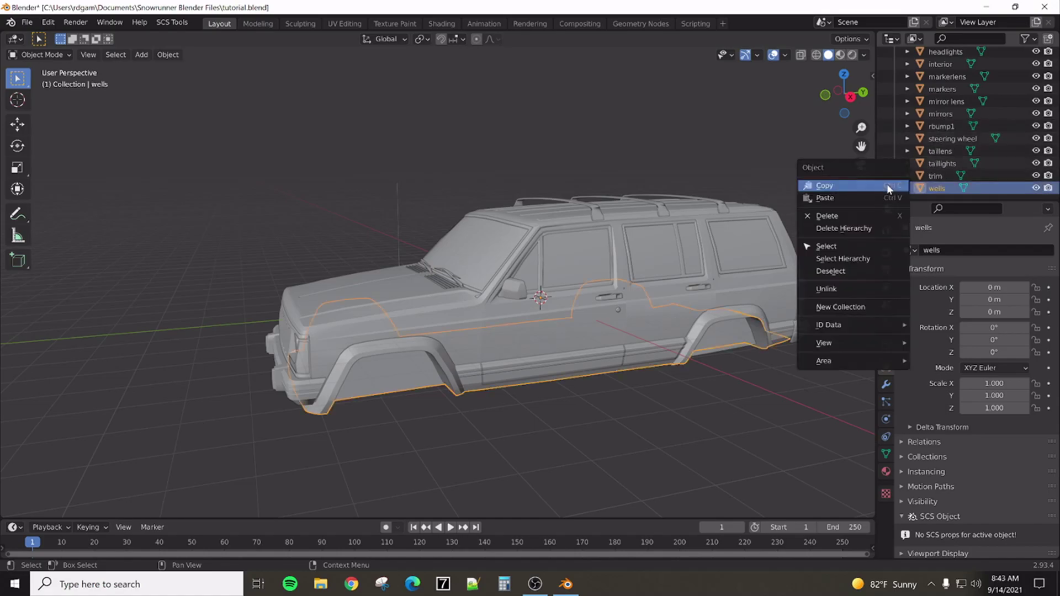
{"action": "left_click", "coordinate": [874, 308]}
Rename the new collection as addons
{"action": "scroll", "coordinate": [956, 160], "scroll_direction": "down", "scroll_amount": 1}
{"action": "double_click", "coordinate": [939, 189]}
{"action": "key", "text": "ctrl+a"}
{"action": "type", "text": "addons"}
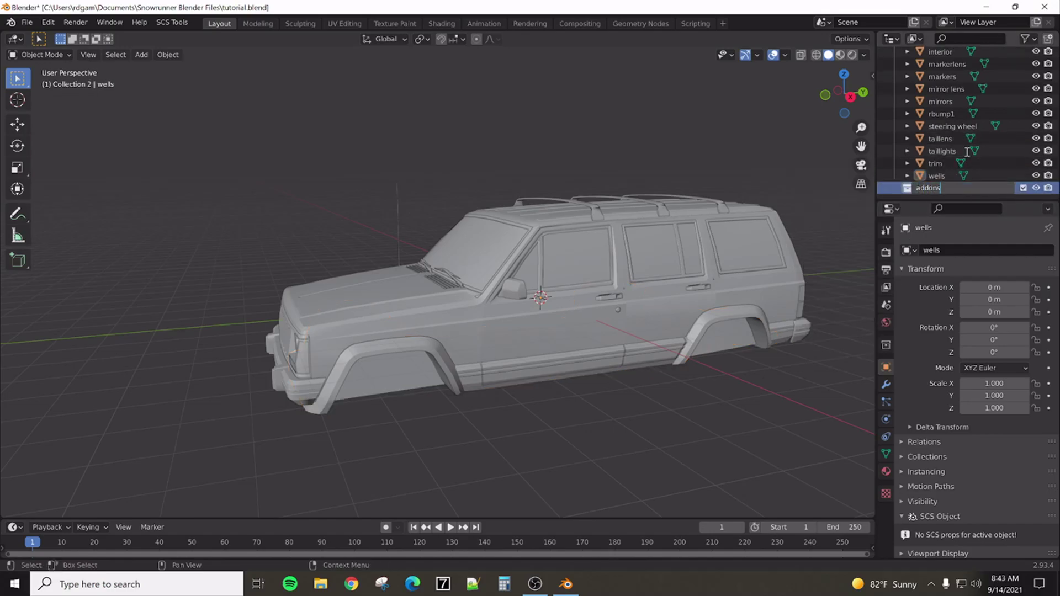
{"action": "key", "text": "Return"}
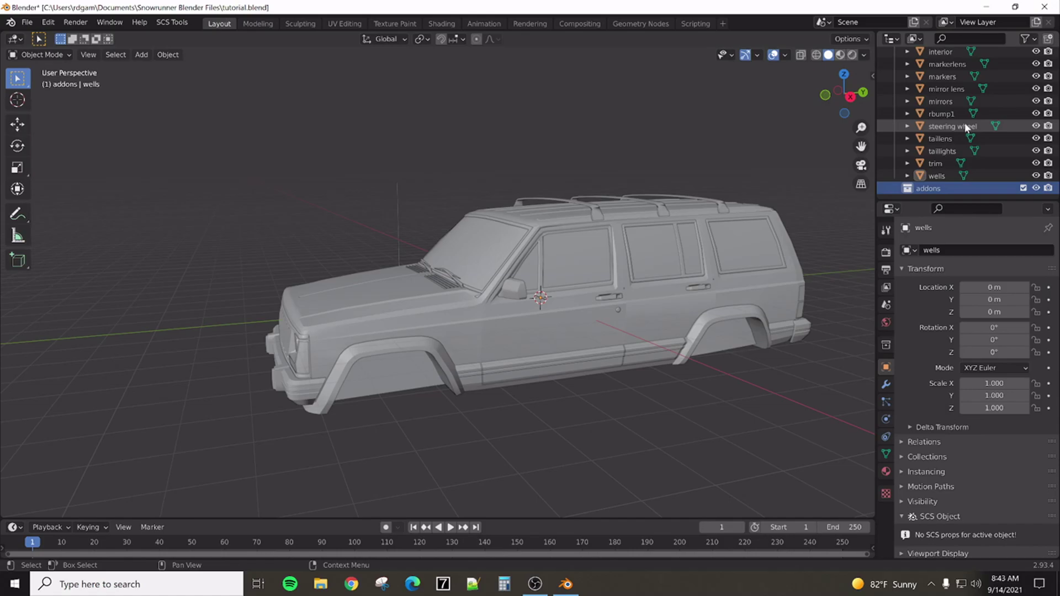
Move the fbump1 and rbump1 bumper objects into the addons collection and check it by hiding and showing the collection
{"action": "scroll", "coordinate": [965, 124], "scroll_direction": "up", "scroll_amount": 6}
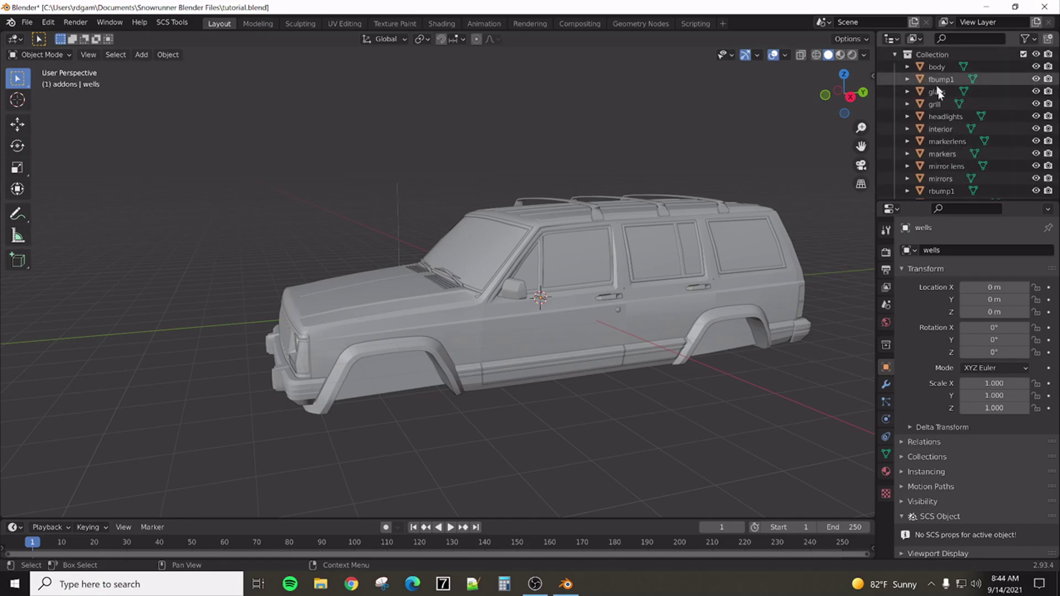
{"action": "left_click_drag", "start_coordinate": [941, 95], "coordinate": [926, 196]}
{"action": "scroll", "coordinate": [957, 151], "scroll_direction": "down", "scroll_amount": 1}
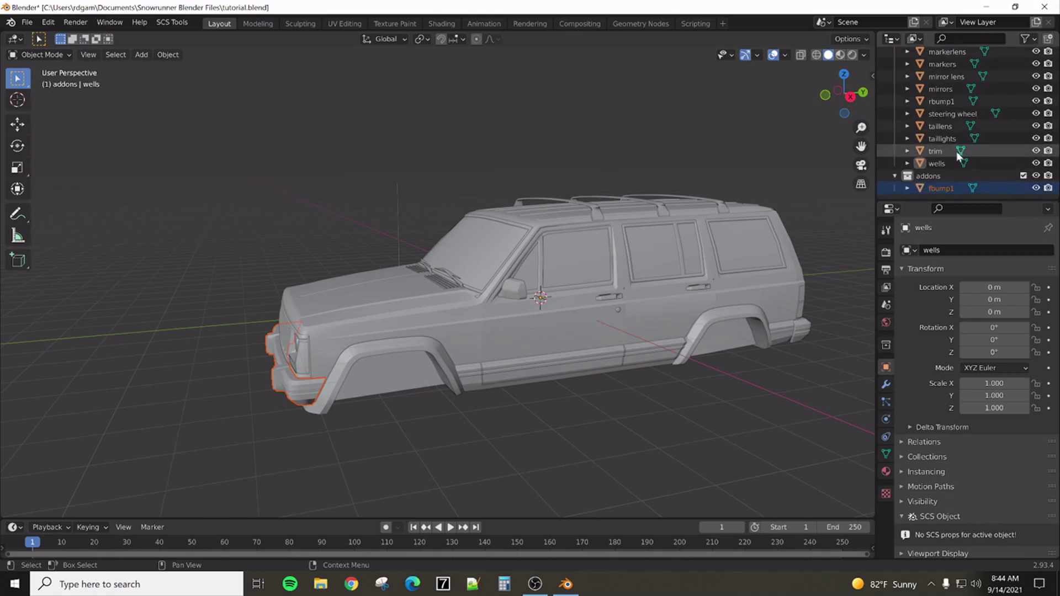
{"action": "left_click_drag", "start_coordinate": [940, 101], "coordinate": [923, 187]}
{"action": "left_click", "coordinate": [1036, 165]}
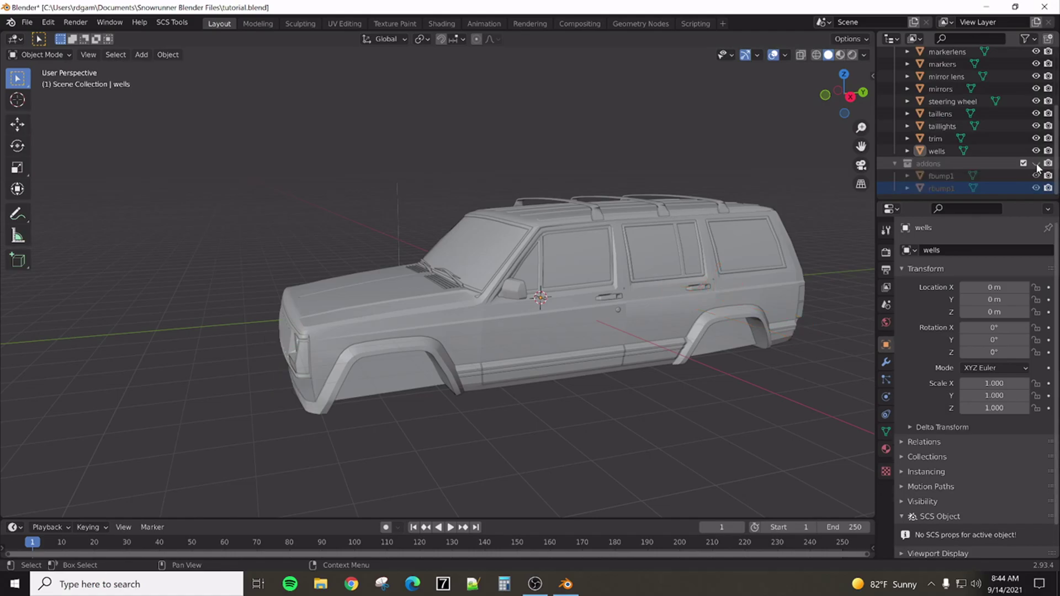
{"action": "left_click", "coordinate": [1036, 164]}
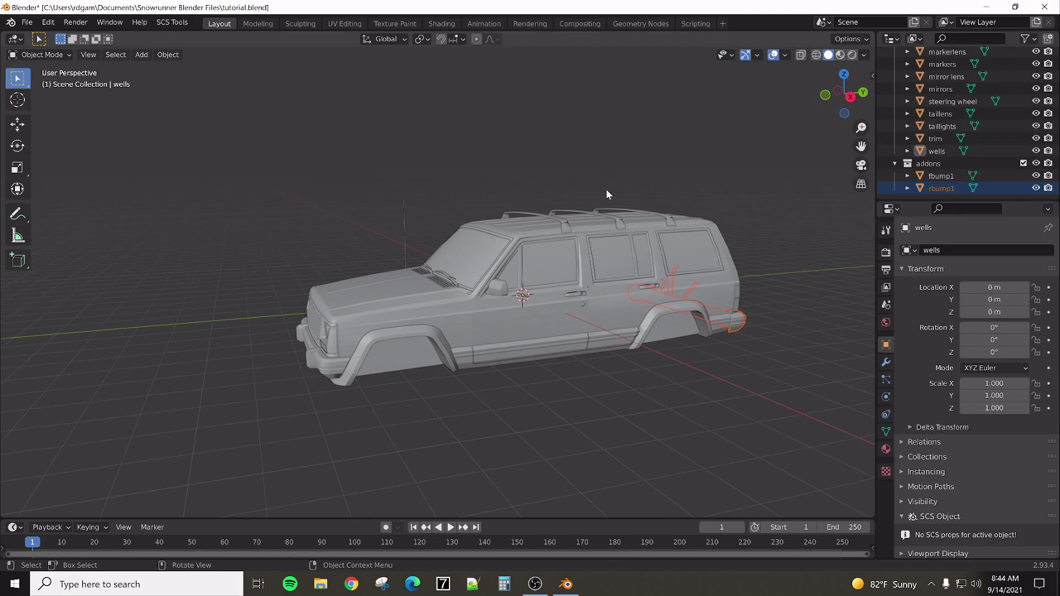
Save the current changes to the tutorial.blend file
{"action": "mouse_move", "coordinate": [605, 188]}
{"action": "middle_mouse_down"}
{"action": "mouse_move", "coordinate": [586, 216]}
{"action": "mouse_move", "coordinate": [582, 193]}
{"action": "mouse_move", "coordinate": [599, 188]}
{"action": "middle_mouse_up"}
{"action": "left_click", "coordinate": [26, 22]}
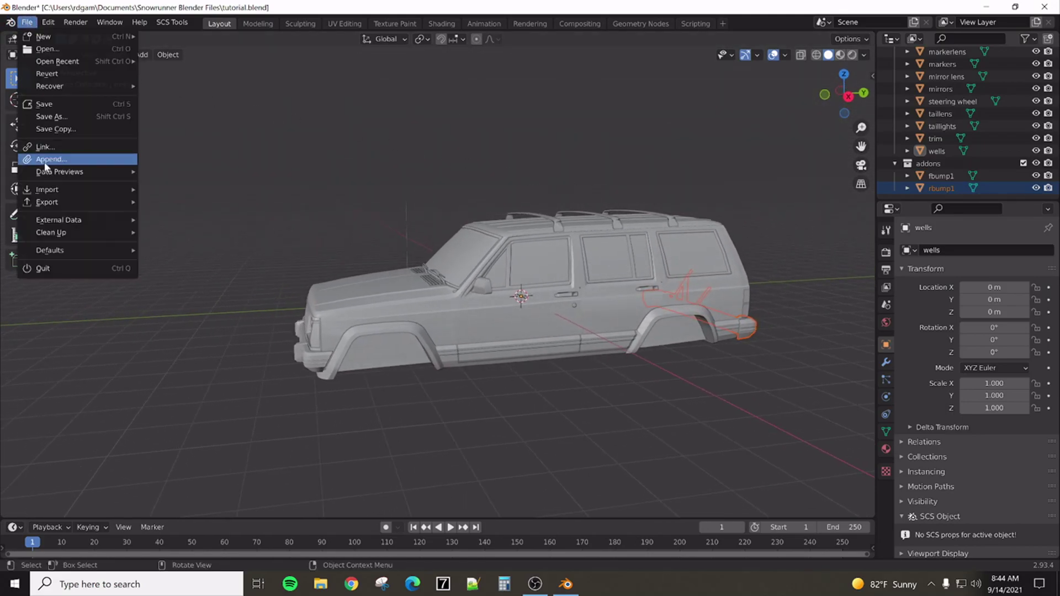
{"action": "left_click", "coordinate": [50, 105]}
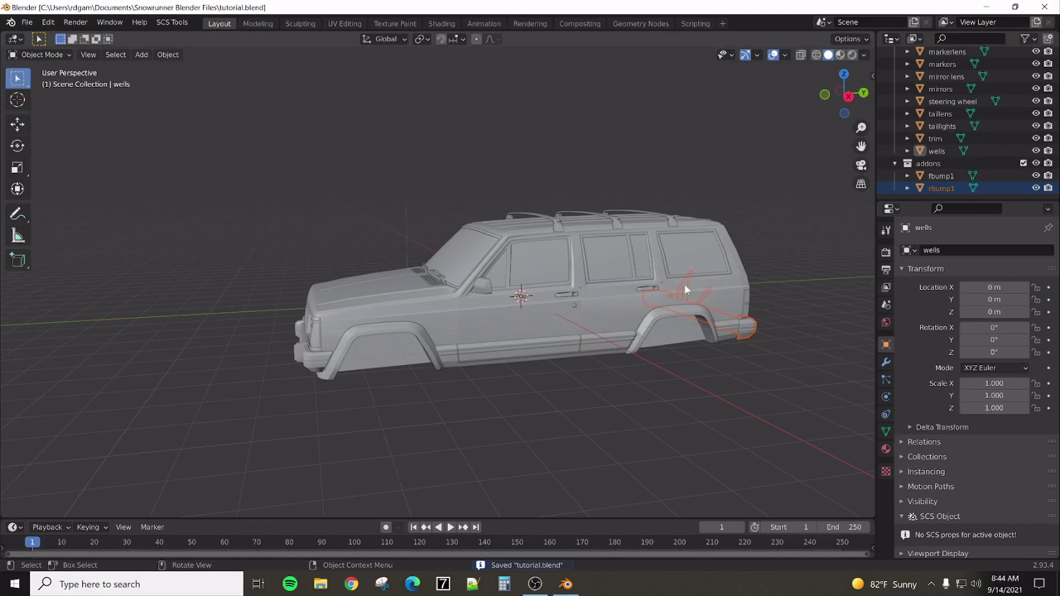
Add a single bone armature at the scene origin beneath the vehicle
{"action": "middle_click_drag", "start_coordinate": [684, 284], "coordinate": [645, 291]}
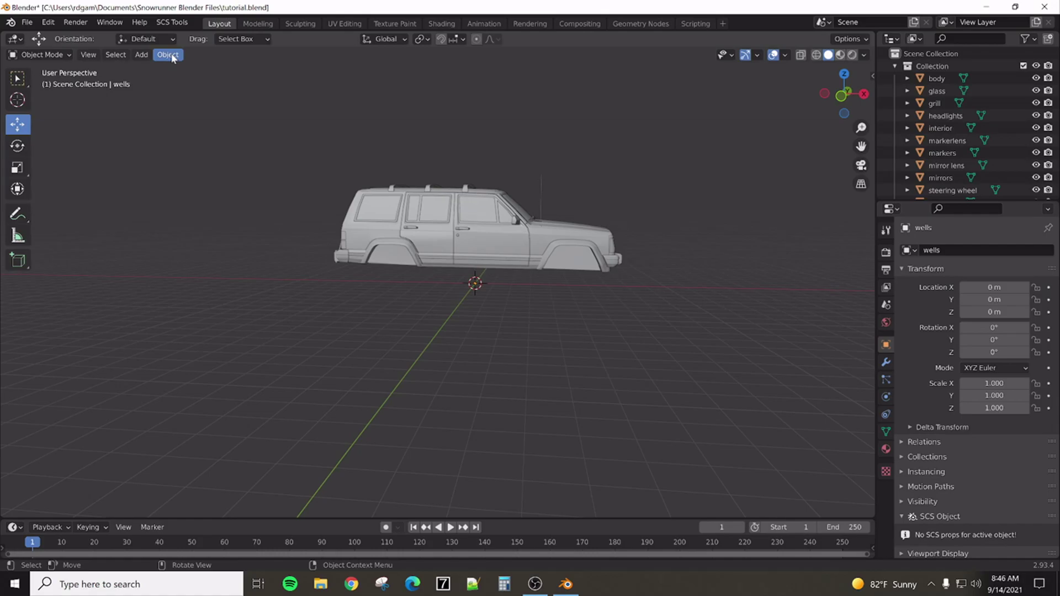
{"action": "left_click", "coordinate": [144, 54]}
{"action": "mouse_move", "coordinate": [183, 121]}
{"action": "mouse_move", "coordinate": [180, 179]}
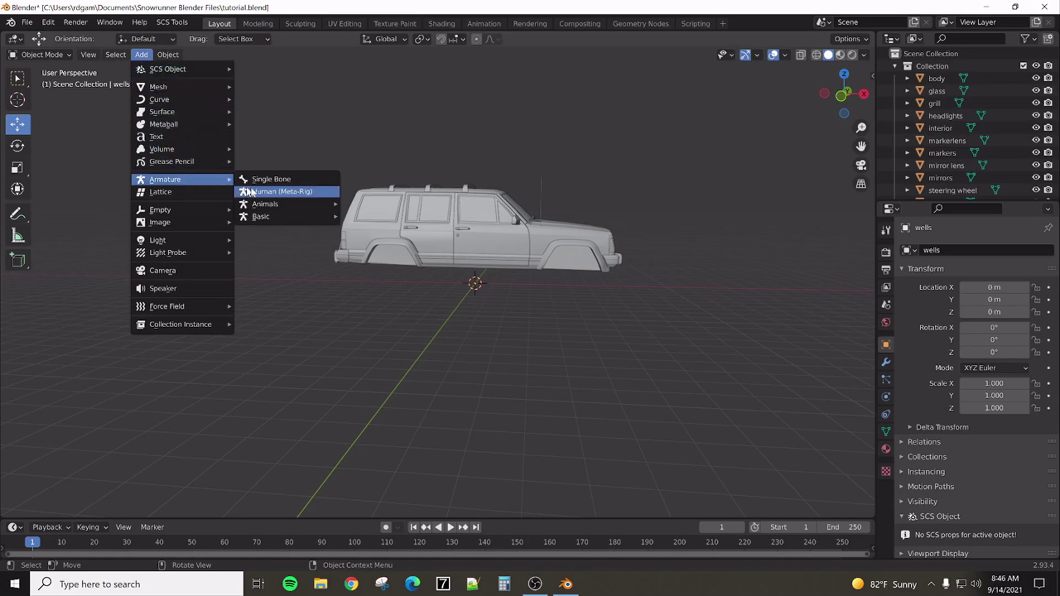
{"action": "left_click", "coordinate": [276, 181]}
Scale the armature up to about 5.25 in X and Z, leaving Y at 1
{"action": "scroll", "coordinate": [462, 287], "scroll_direction": "up", "scroll_amount": 6}
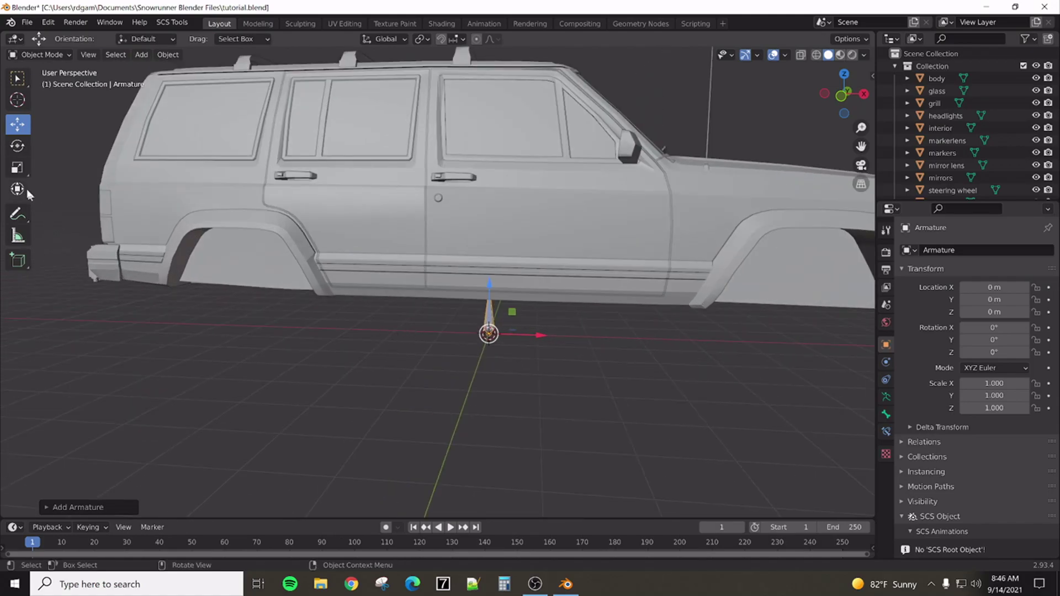
{"action": "left_click", "coordinate": [17, 168]}
{"action": "left_click_drag", "start_coordinate": [512, 312], "coordinate": [517, 139]}
{"action": "middle_click_drag", "start_coordinate": [587, 392], "coordinate": [556, 386]}
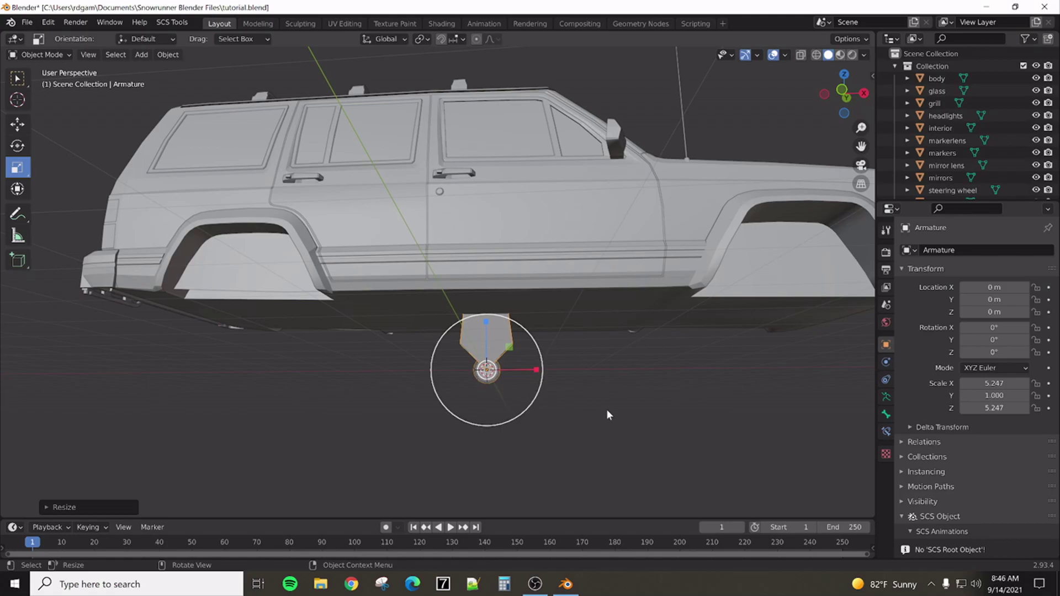
{"action": "scroll", "coordinate": [606, 409], "scroll_direction": "down", "scroll_amount": 3}
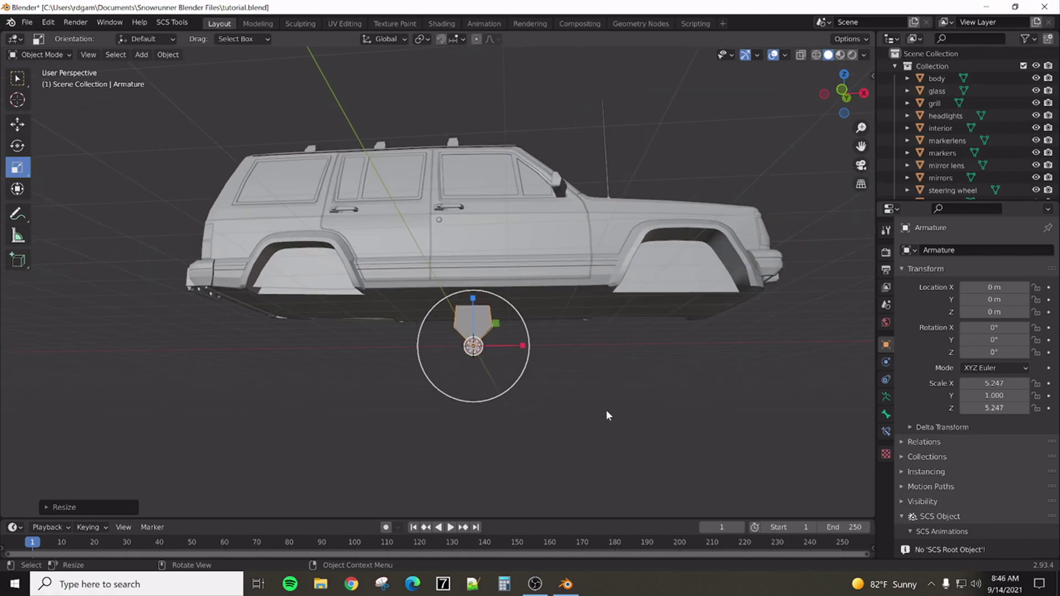
{"action": "mouse_move", "coordinate": [605, 410]}
{"action": "middle_mouse_down"}
{"action": "mouse_move", "coordinate": [609, 382]}
{"action": "mouse_move", "coordinate": [608, 395]}
{"action": "middle_mouse_up"}
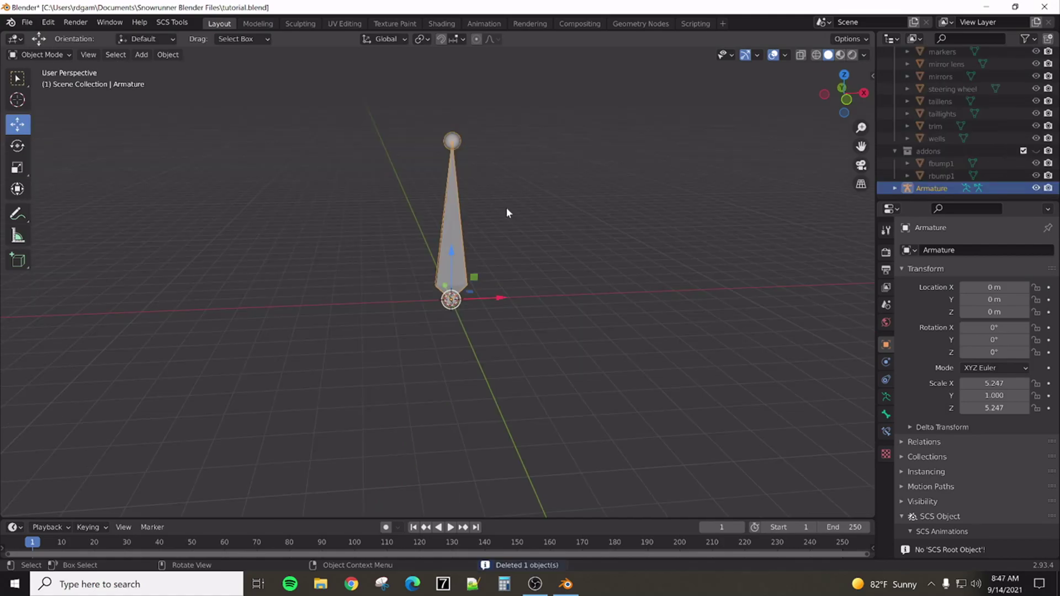
Add a second bone inside the armature in Edit Mode and shift its tip along negative X, away from the first bone
{"action": "key", "text": "Tab"}
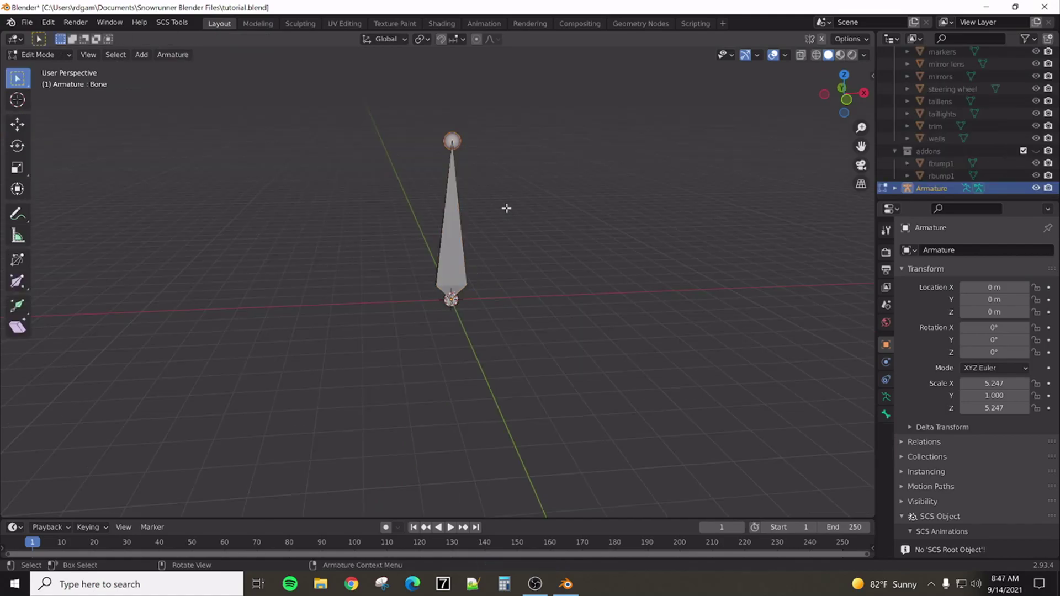
{"action": "left_click", "coordinate": [141, 54]}
{"action": "left_click", "coordinate": [159, 72]}
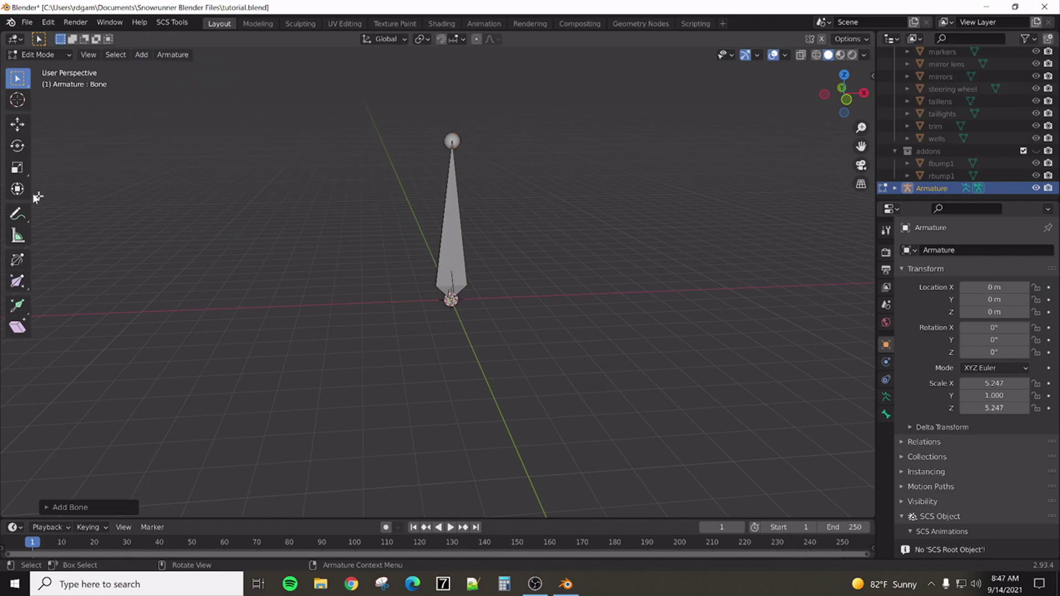
{"action": "left_click", "coordinate": [16, 129]}
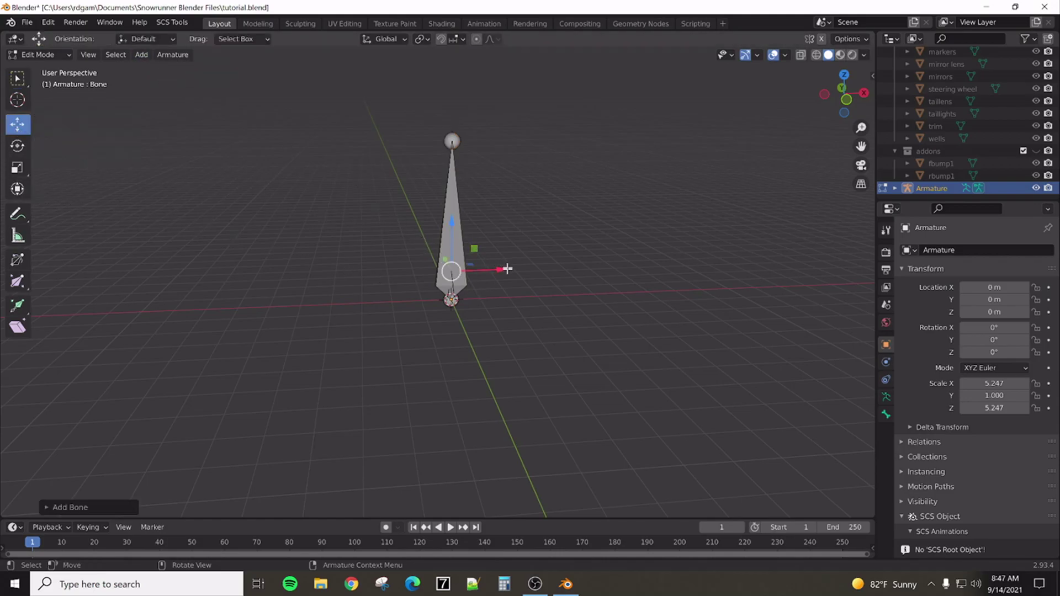
{"action": "left_click_drag", "start_coordinate": [507, 269], "coordinate": [402, 290]}
{"action": "left_click", "coordinate": [435, 291]}
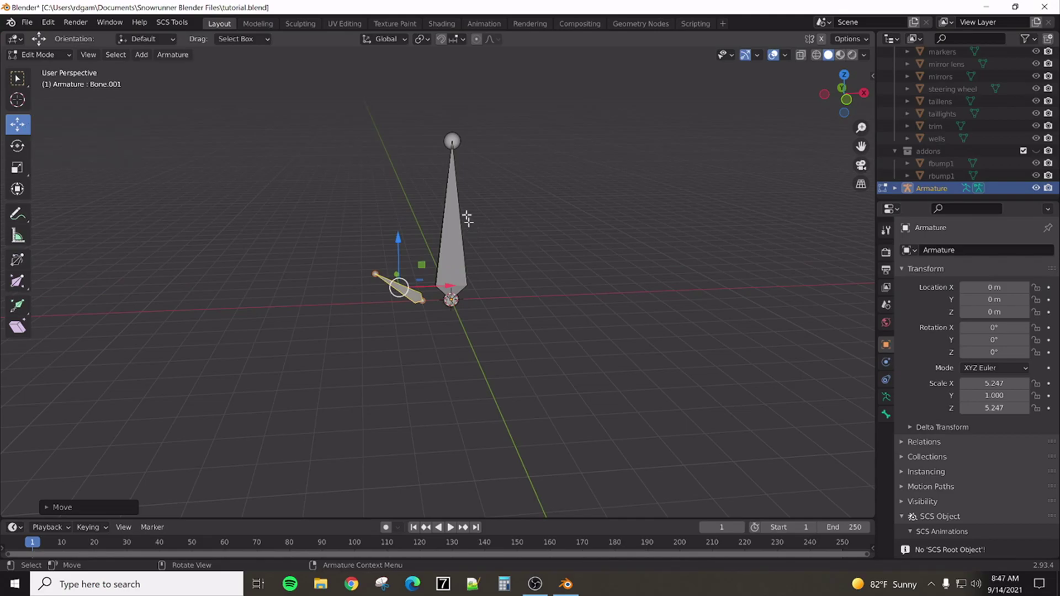
Move the second bone's tip about 1.53 m along X to stand above its base, and raise the tip along Z to lengthen the bone
{"action": "scroll", "coordinate": [452, 298], "scroll_direction": "up", "scroll_amount": 3}
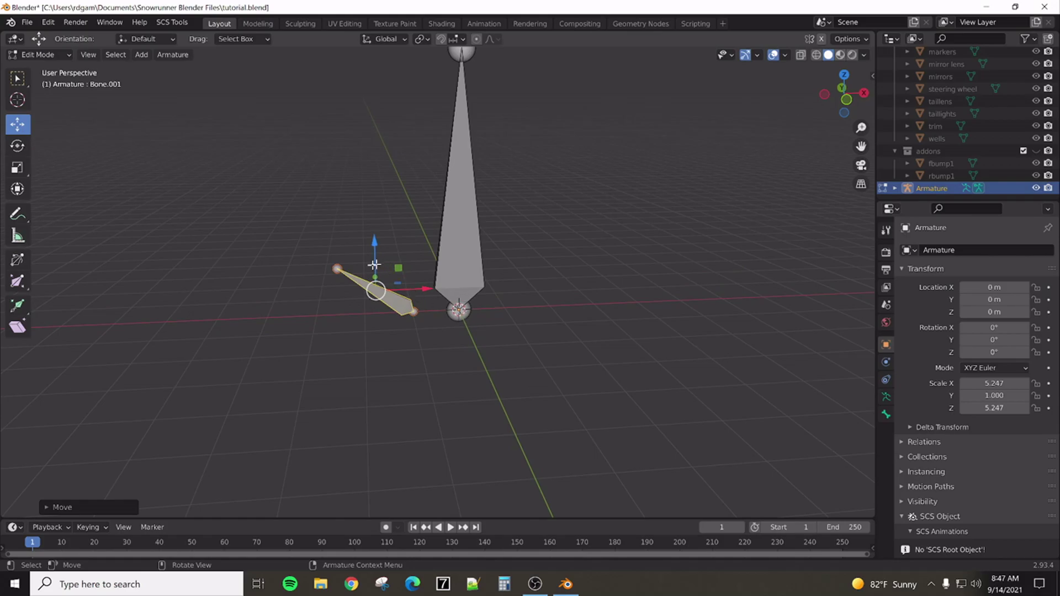
{"action": "left_click", "coordinate": [335, 269]}
{"action": "key", "text": "g"}
{"action": "key", "text": "x"}
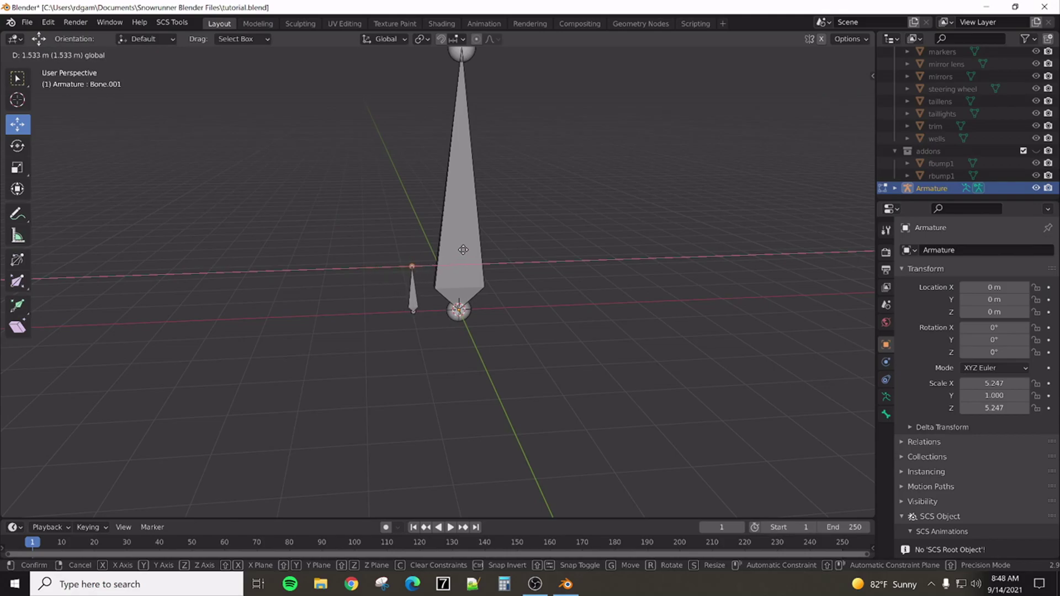
{"action": "left_click", "coordinate": [463, 249]}
{"action": "key", "text": "g"}
{"action": "key", "text": "z"}
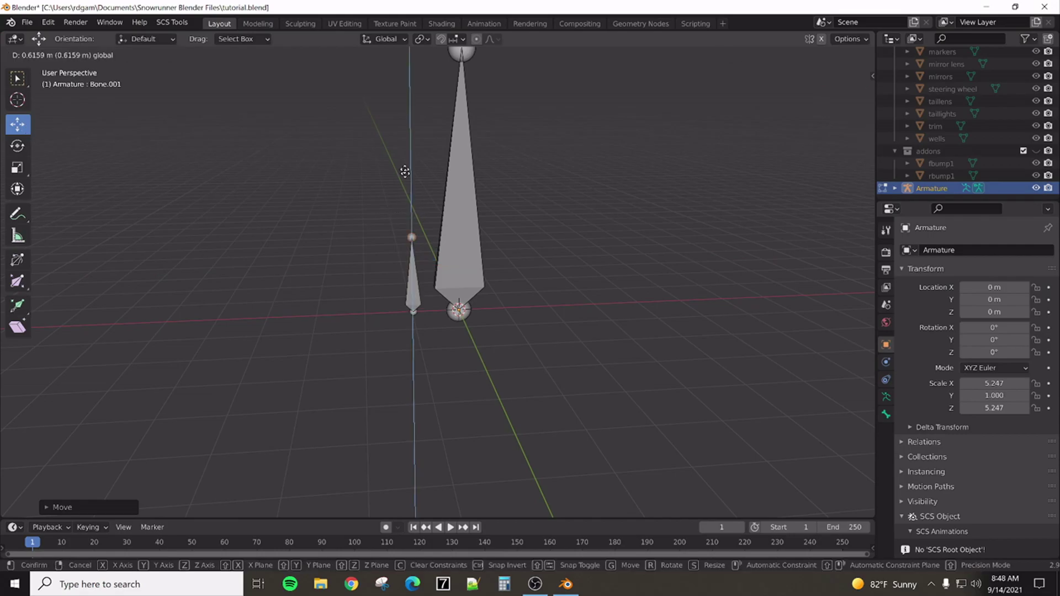
{"action": "left_click", "coordinate": [403, 102]}
Move the whole second bone upward along Z so its base sits well above the first bone's base
{"action": "left_click", "coordinate": [418, 243]}
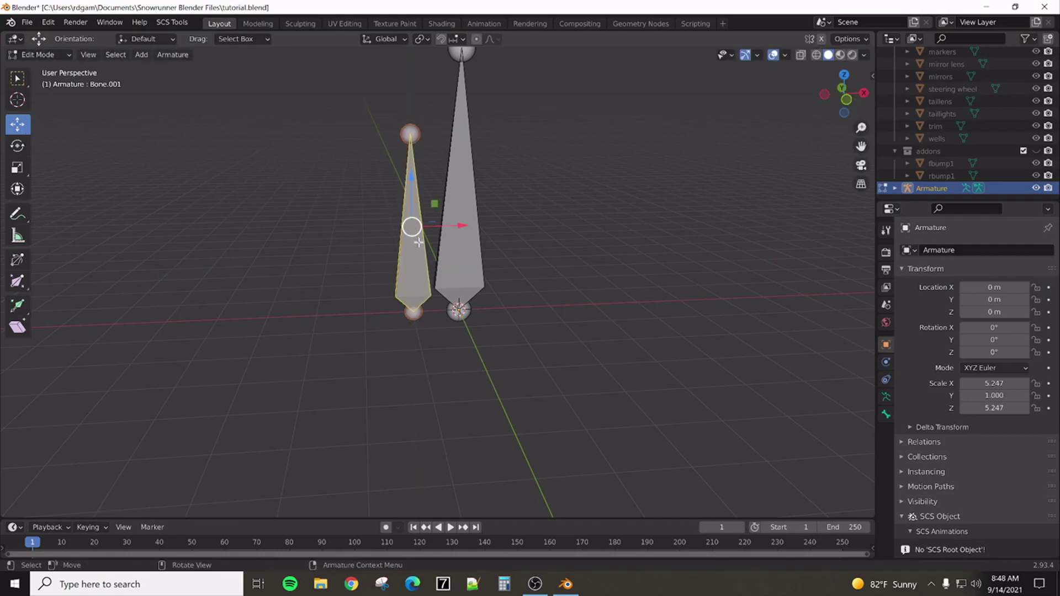
{"action": "key", "text": "g"}
{"action": "key", "text": "z"}
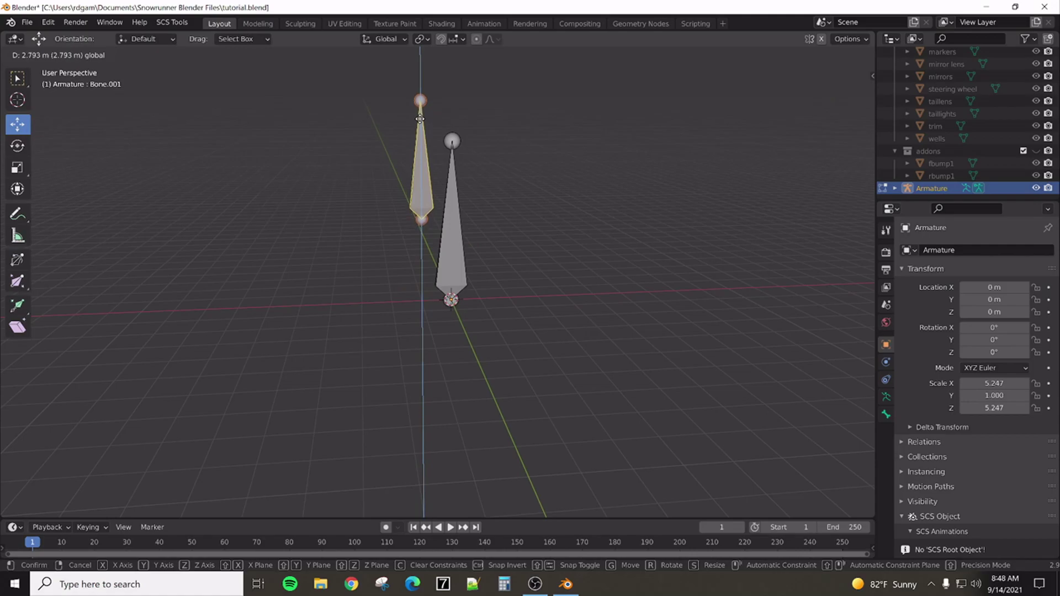
{"action": "left_click", "coordinate": [486, 220]}
{"action": "scroll", "coordinate": [485, 221], "scroll_direction": "up", "scroll_amount": 1}
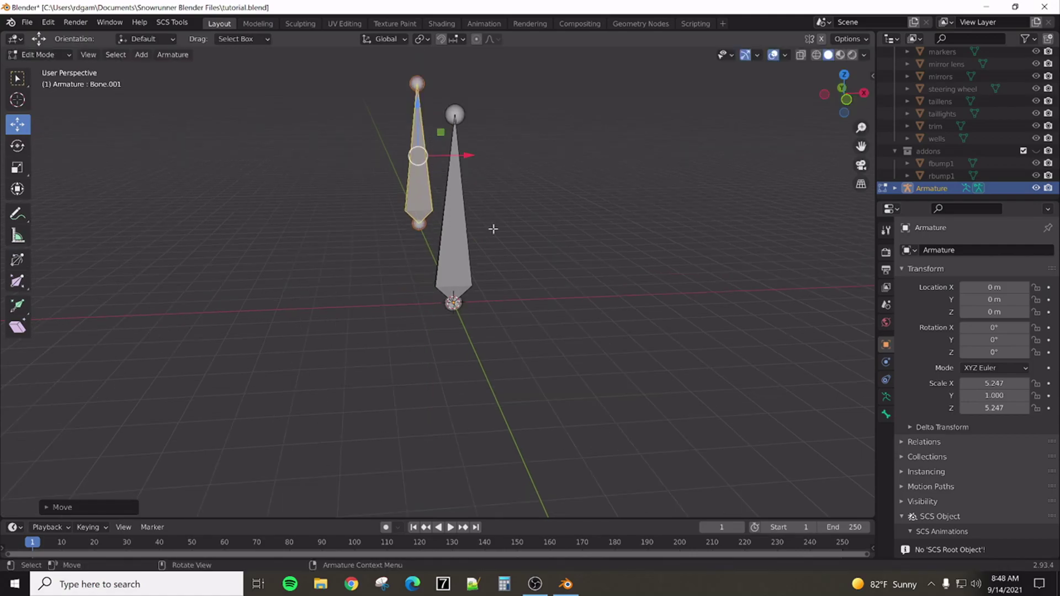
Expand the armature's bone hierarchy and rename the first bone, at the origin, as BoneRootNodeSkin
{"action": "left_click", "coordinate": [895, 188]}
{"action": "scroll", "coordinate": [921, 176], "scroll_direction": "down", "scroll_amount": 1}
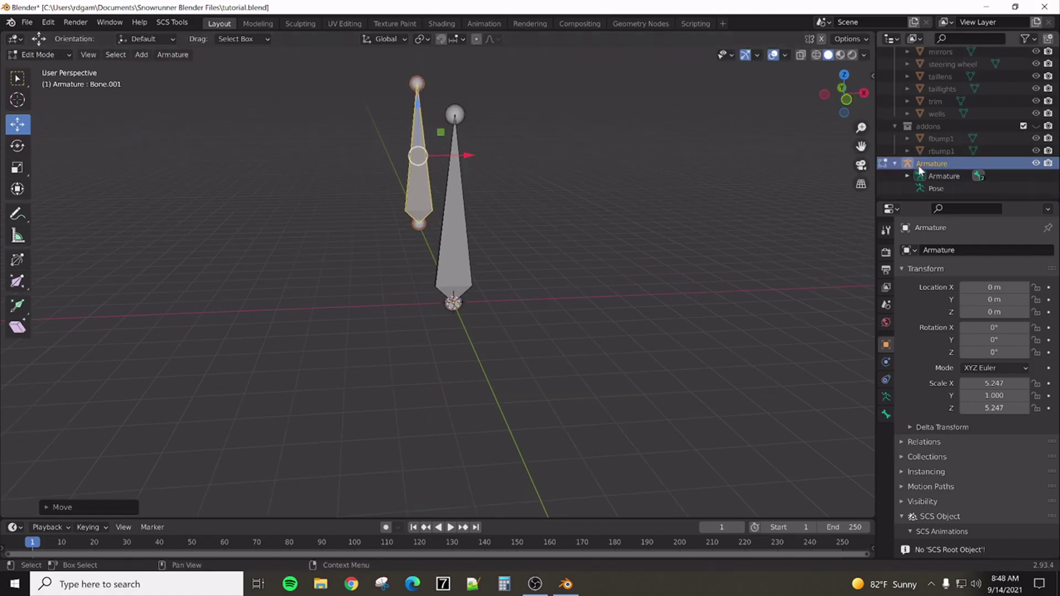
{"action": "left_click", "coordinate": [908, 176]}
{"action": "scroll", "coordinate": [907, 174], "scroll_direction": "down", "scroll_amount": 1}
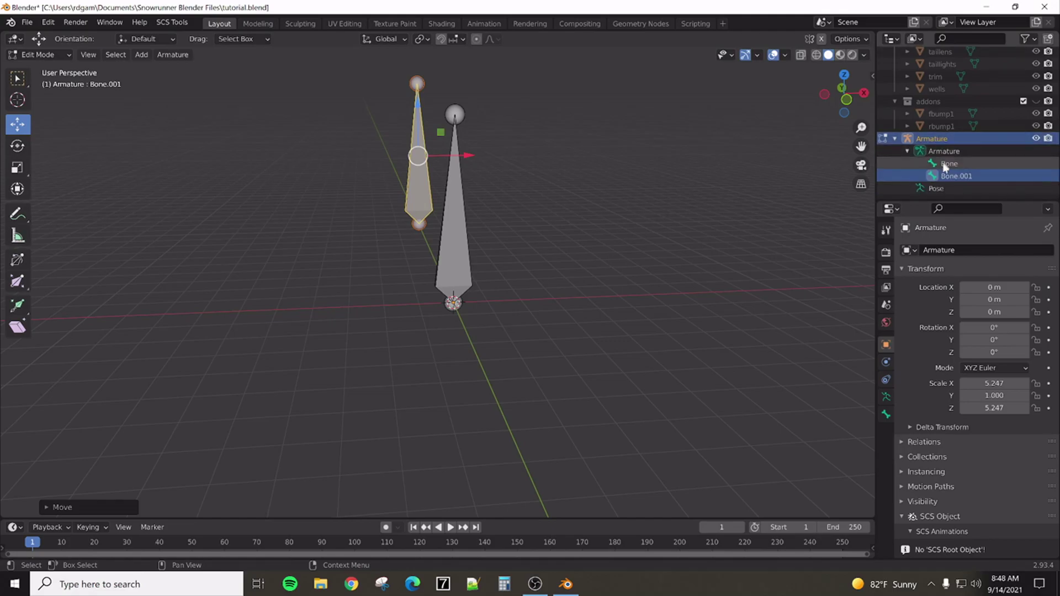
{"action": "left_click", "coordinate": [956, 176]}
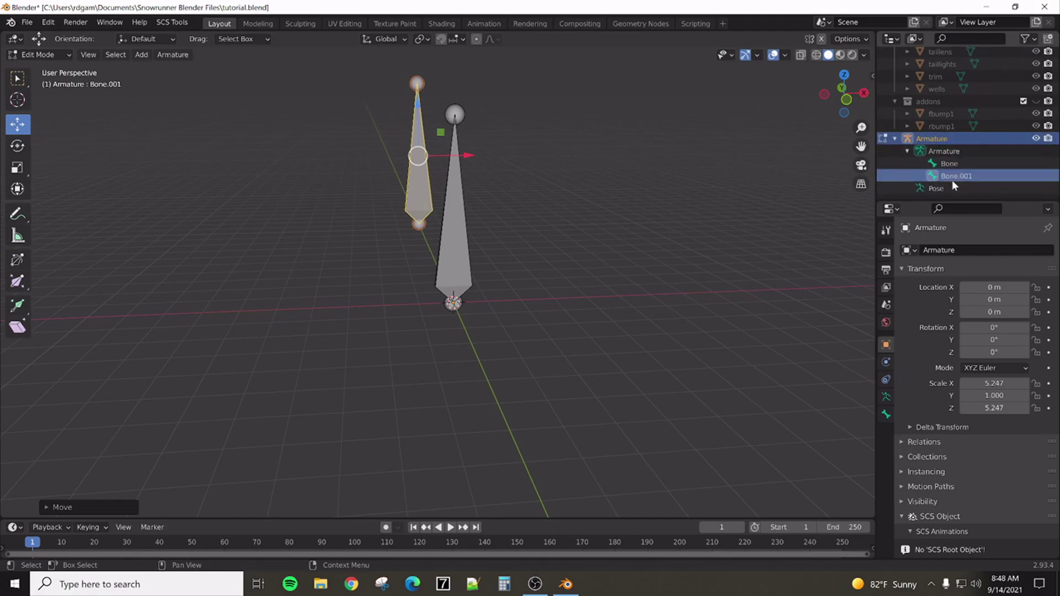
{"action": "left_click", "coordinate": [951, 163]}
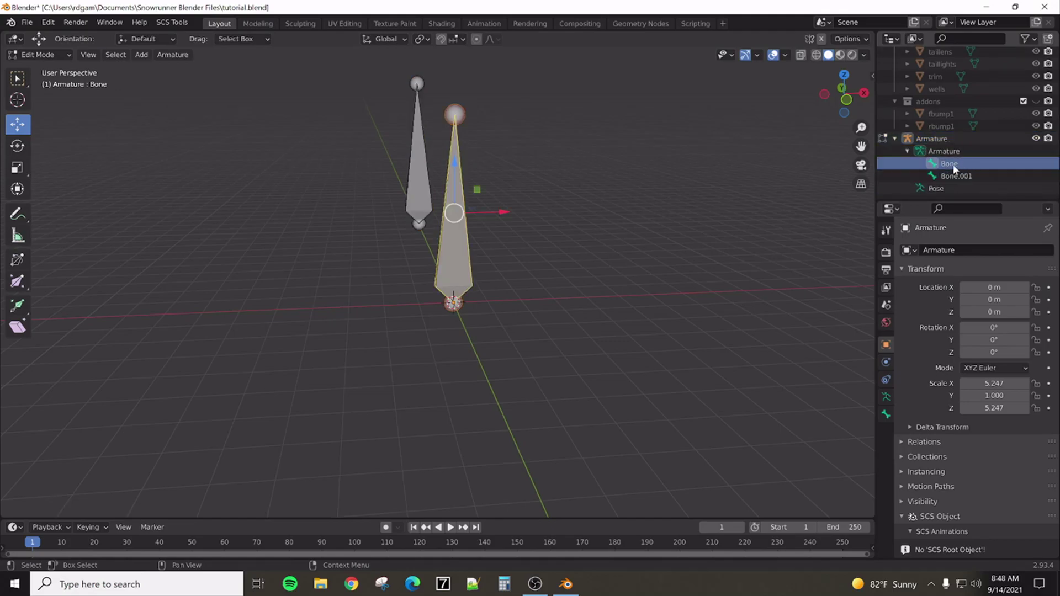
{"action": "double_click", "coordinate": [953, 164]}
{"action": "key", "text": "BackSpace"}
{"action": "key", "text": "BackSpace"}
{"action": "type", "text": "RootNodeSkin"}
{"action": "key", "text": "Return"}
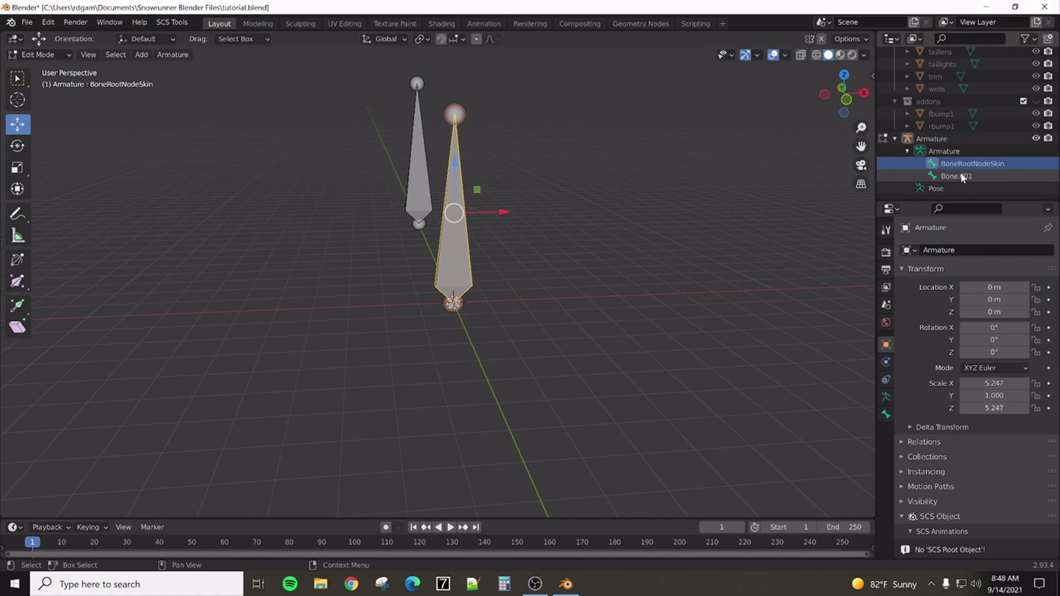
Rename the second bone, the one raised above the origin bone's base, as BoneBody_cdt
{"action": "double_click", "coordinate": [961, 176]}
{"action": "type", "text": "BoneBody"}
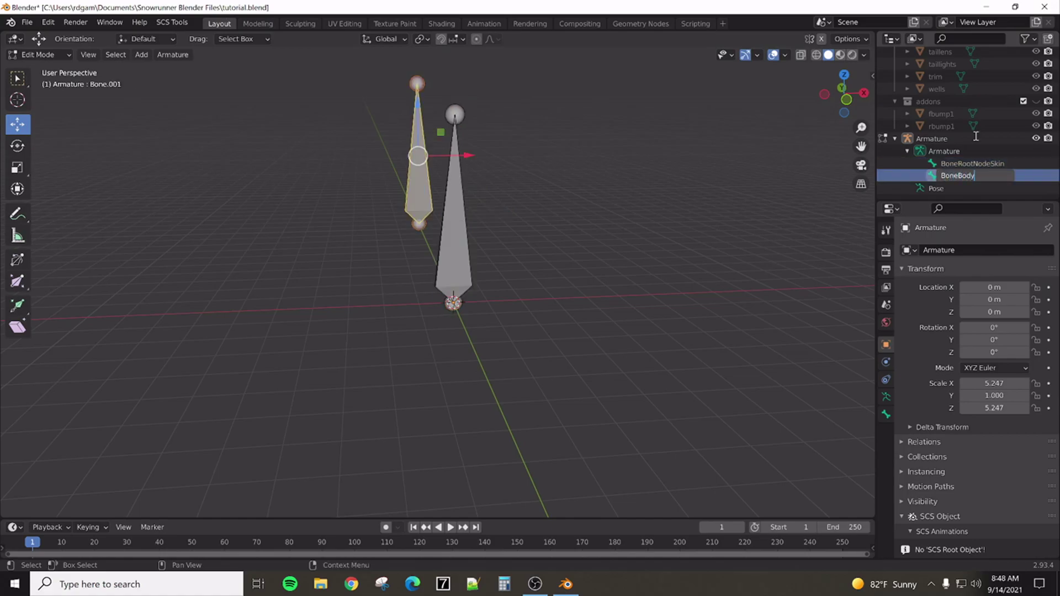
{"action": "type", "text": "_cdt"}
{"action": "key", "text": "Return"}
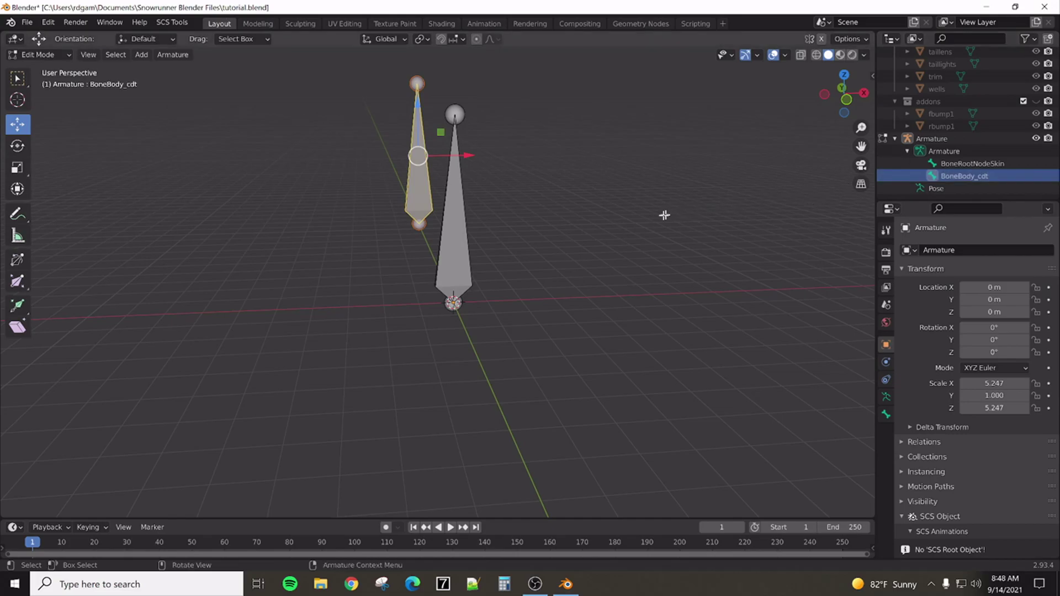
Parent the BoneBody_cdt bone to BoneRootNodeSkin using the Keep Offset option
{"action": "middle_click_drag", "start_coordinate": [663, 215], "coordinate": [552, 258]}
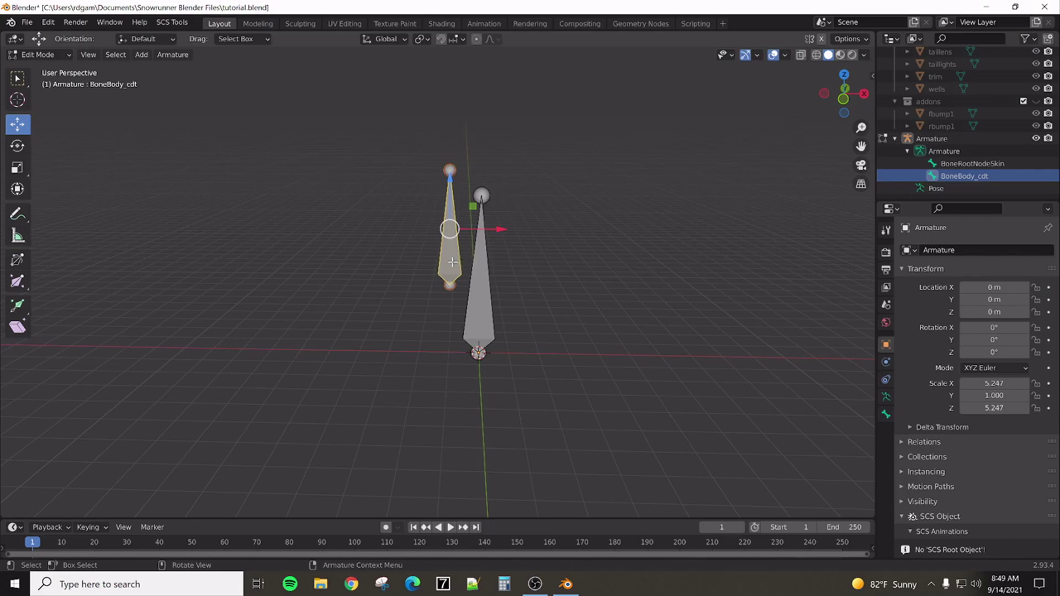
{"action": "left_click", "coordinate": [482, 318]}
{"action": "key", "text": "alt+a"}
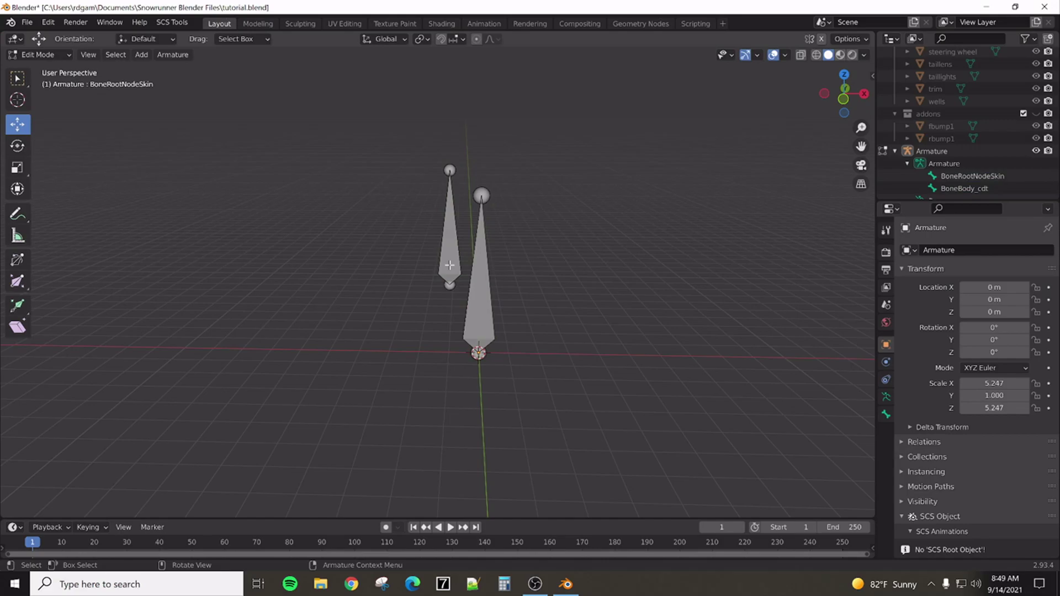
{"action": "left_click", "coordinate": [450, 265]}
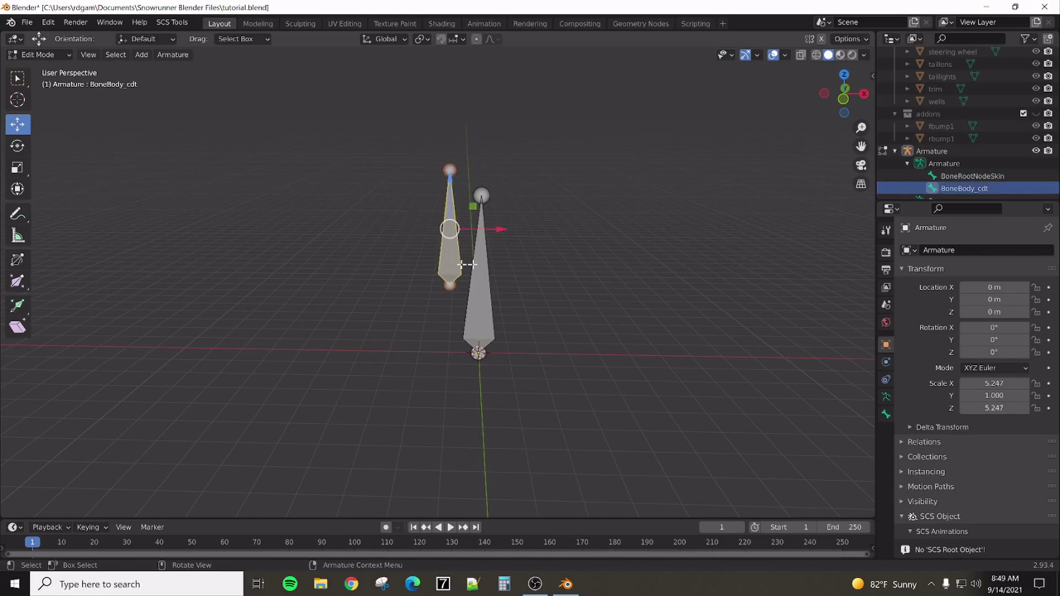
{"action": "left_click", "coordinate": [481, 321], "text": "shift"}
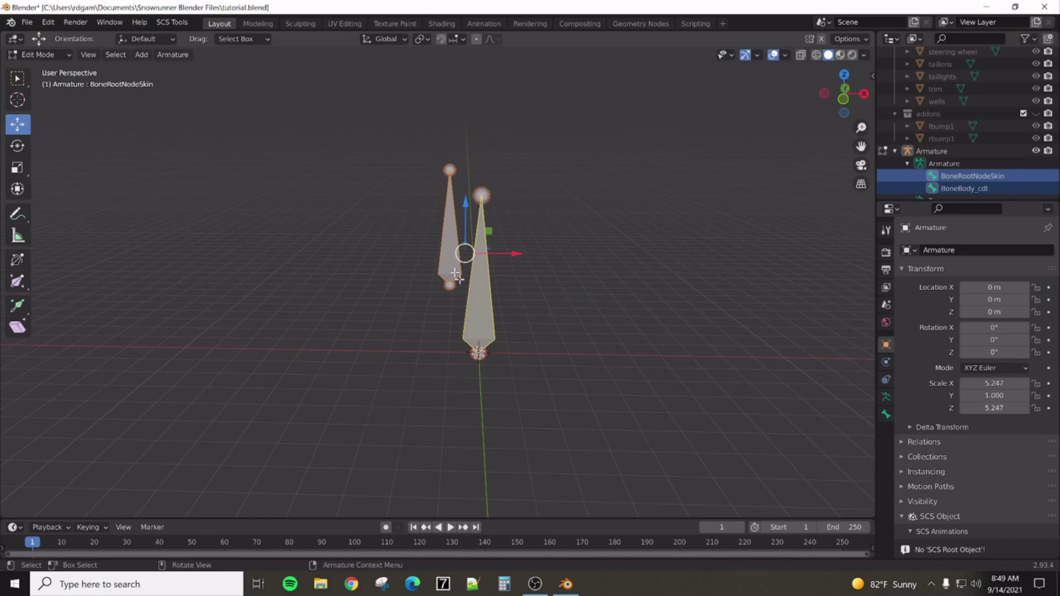
{"action": "right_click", "coordinate": [586, 318]}
{"action": "mouse_move", "coordinate": [605, 318]}
{"action": "left_click", "coordinate": [640, 318]}
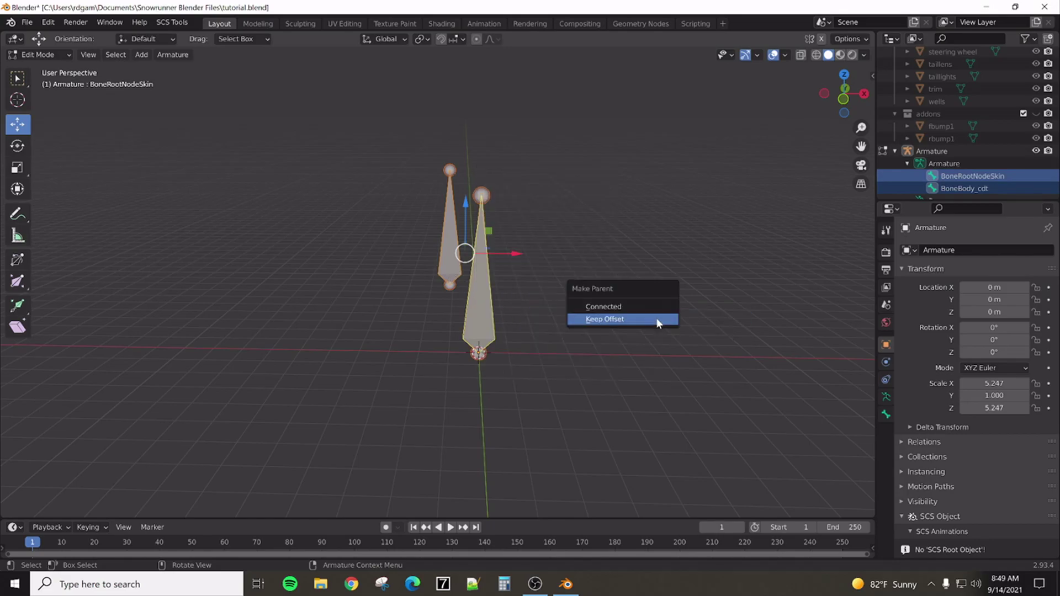
{"action": "left_click", "coordinate": [636, 319]}
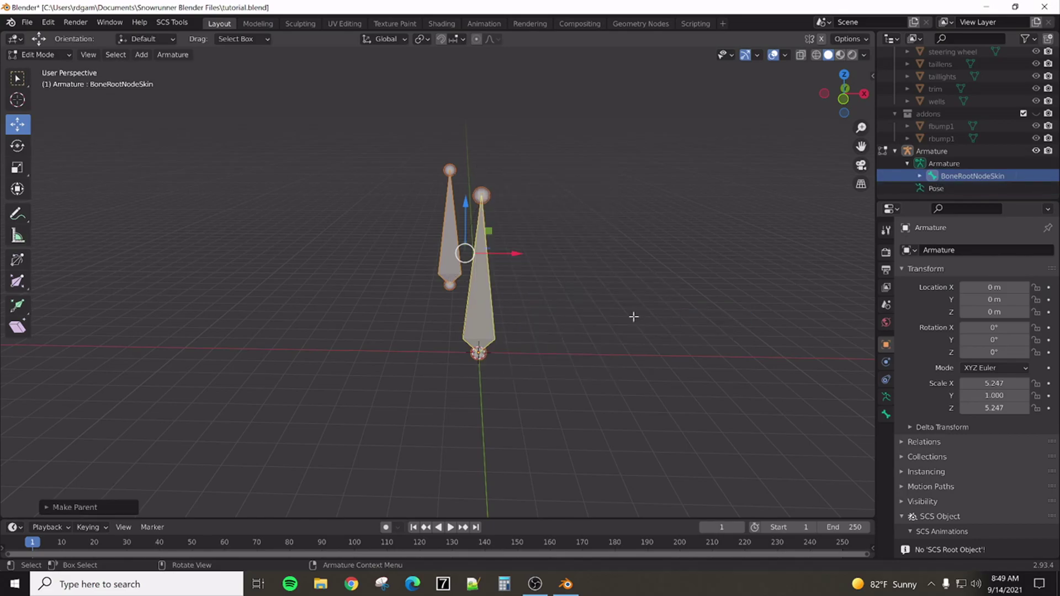
Expand BoneRootNodeSkin in the armature hierarchy to check its child bone, and deselect all bones
{"action": "left_click", "coordinate": [920, 175]}
{"action": "scroll", "coordinate": [973, 153], "scroll_direction": "down", "scroll_amount": 1}
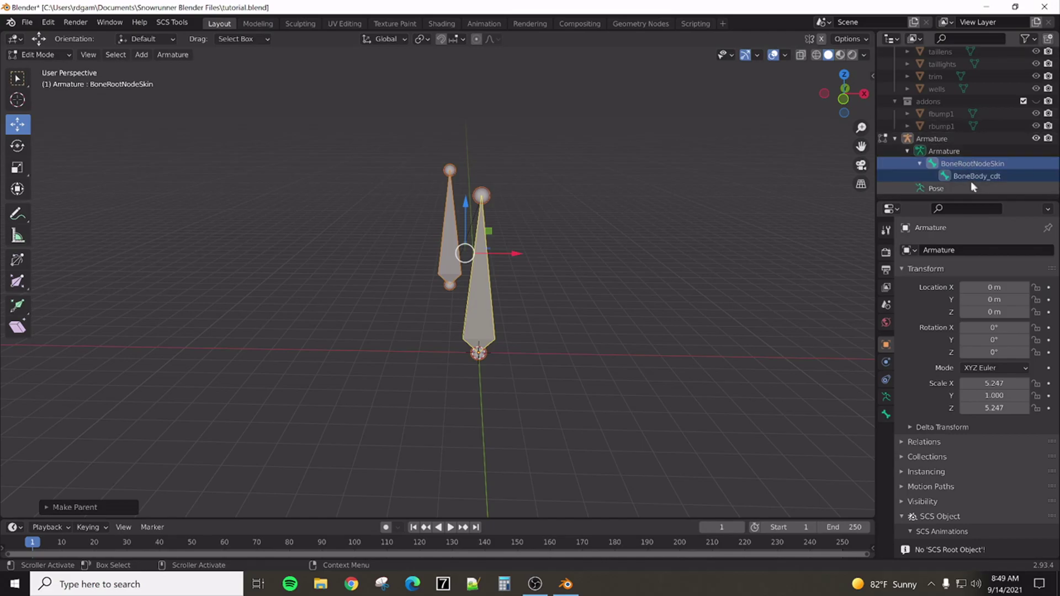
{"action": "left_click", "coordinate": [542, 301]}
{"action": "scroll", "coordinate": [543, 301], "scroll_direction": "up", "scroll_amount": 1}
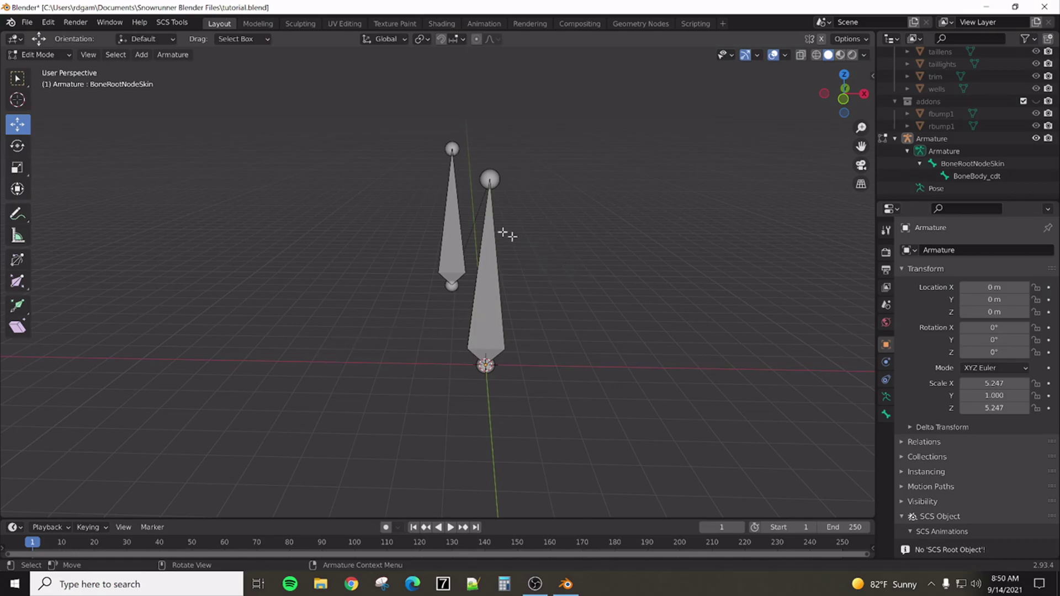
{"action": "left_click", "coordinate": [142, 55]}
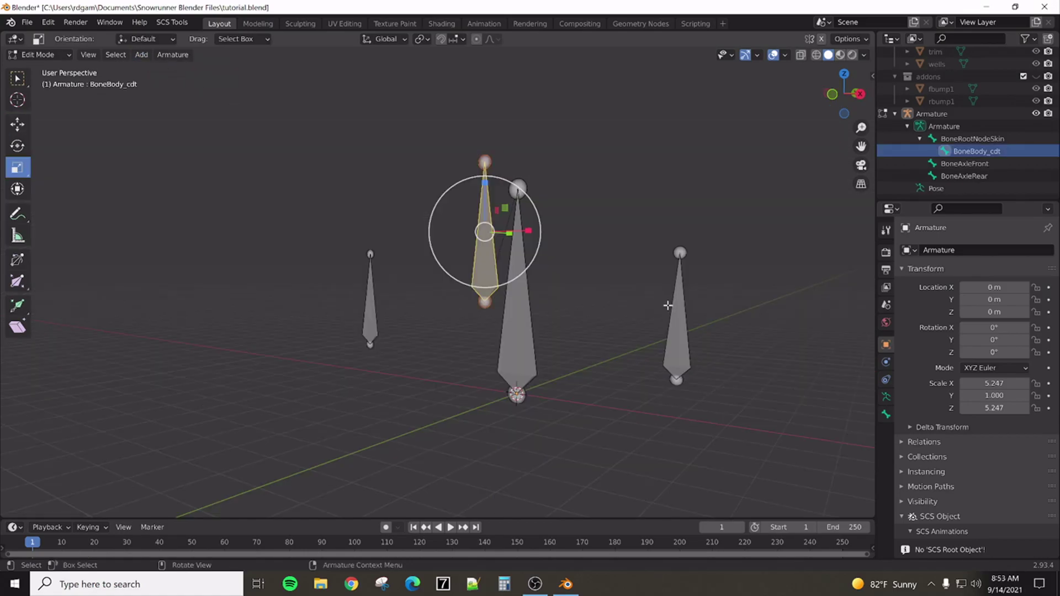
Parent the BoneAxleFront bone to BoneRootNodeSkin, keeping its offset
{"action": "left_click", "coordinate": [678, 333]}
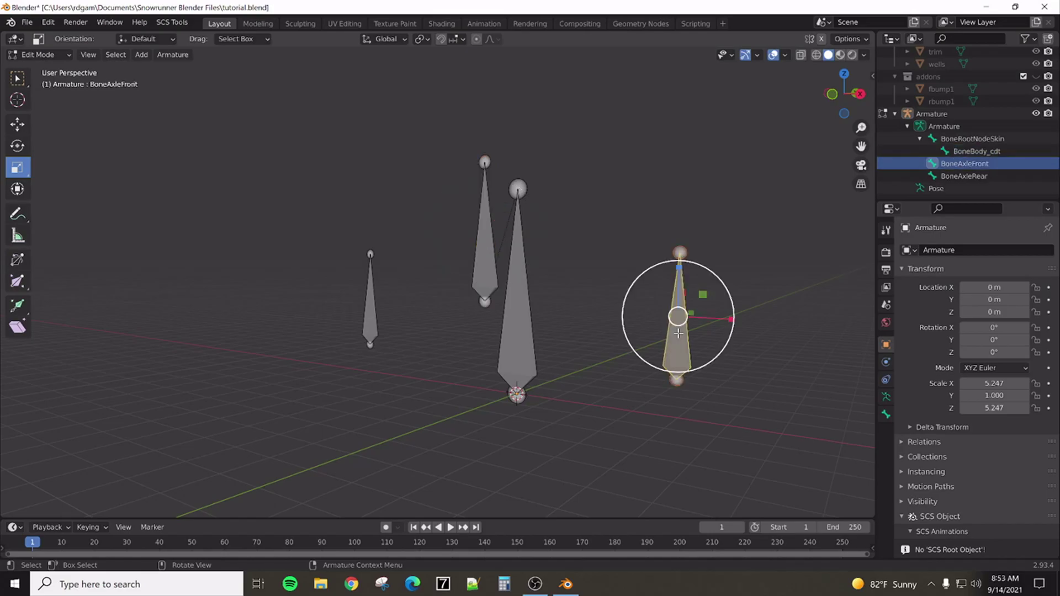
{"action": "left_click", "coordinate": [521, 343], "text": "shift"}
{"action": "right_click", "coordinate": [638, 204]}
{"action": "mouse_move", "coordinate": [638, 204]}
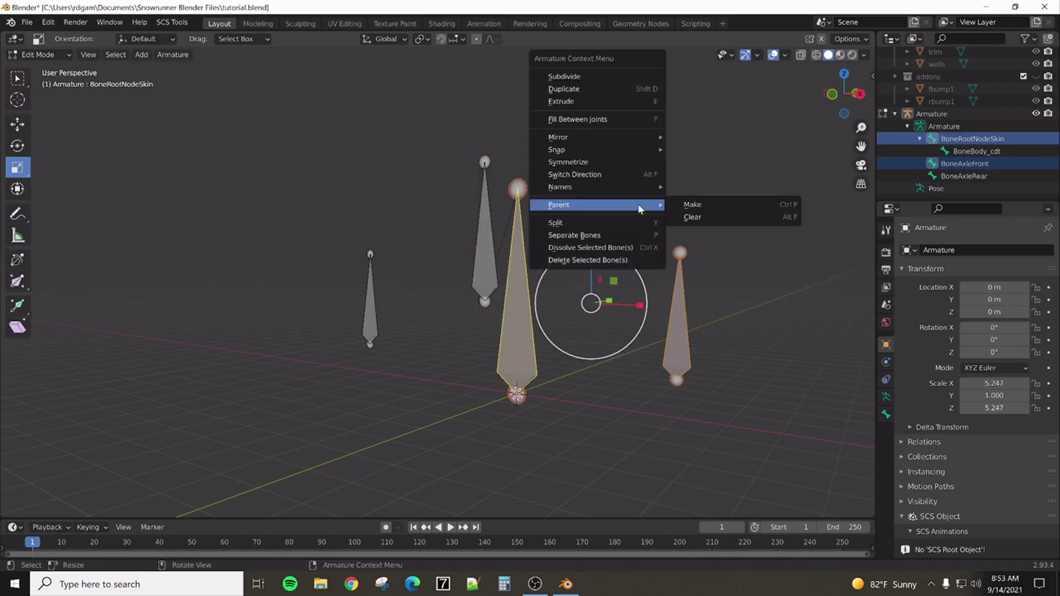
{"action": "left_click", "coordinate": [712, 206]}
{"action": "left_click", "coordinate": [698, 211]}
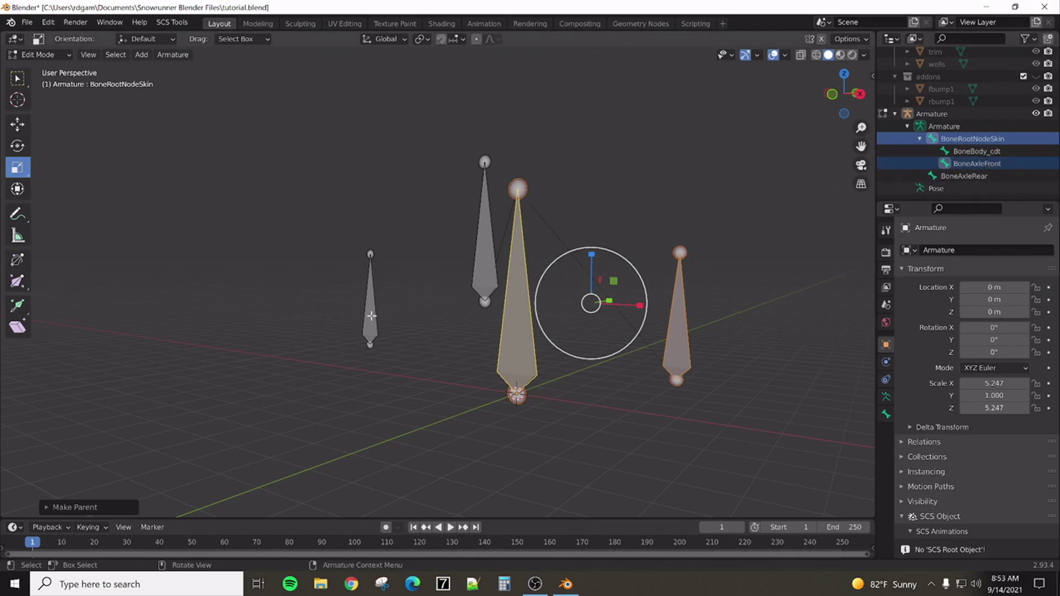
Parent the BoneAxleRear bone to BoneRootNodeSkin, keeping its offset
{"action": "left_click", "coordinate": [371, 316]}
{"action": "left_click", "coordinate": [507, 340], "text": "shift"}
{"action": "right_click", "coordinate": [563, 283]}
{"action": "mouse_move", "coordinate": [574, 280]}
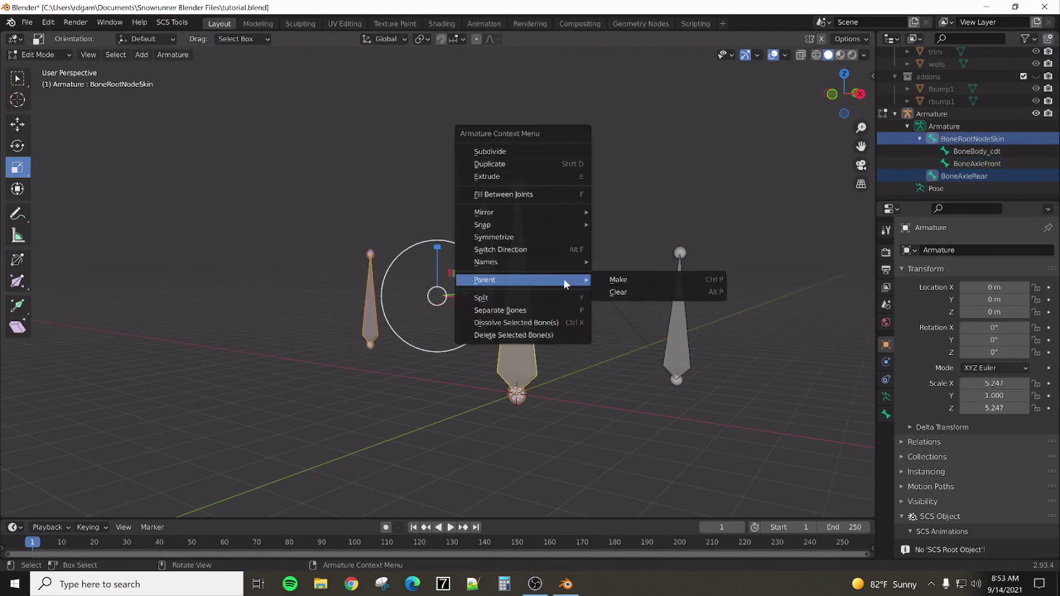
{"action": "left_click", "coordinate": [642, 280]}
{"action": "left_click", "coordinate": [625, 284]}
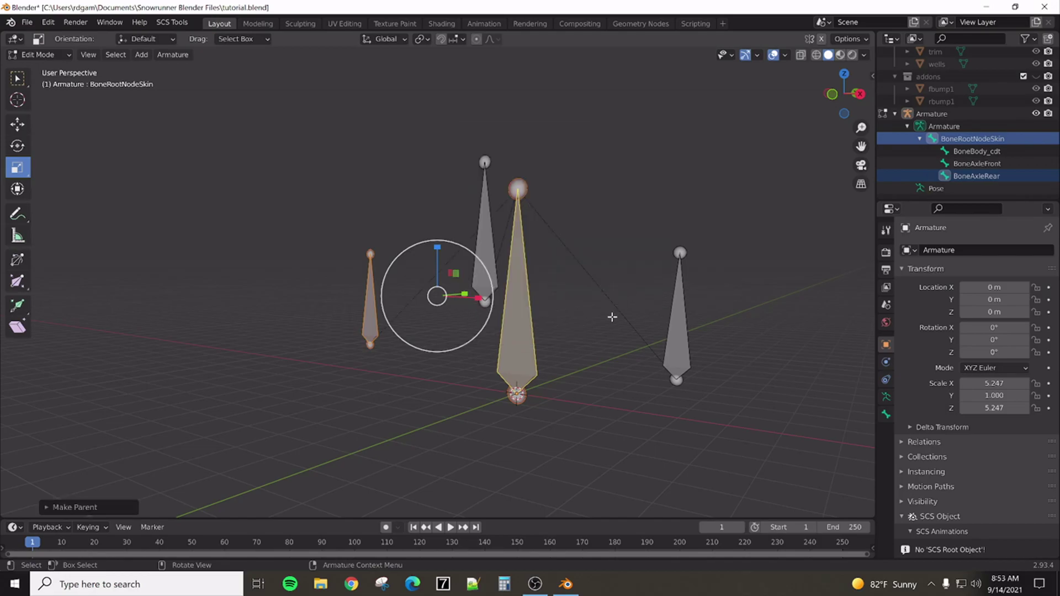
Select the root, body, rear axle and front axle bones one after another to review the bone hierarchy
{"action": "left_click", "coordinate": [485, 219]}
{"action": "left_click", "coordinate": [511, 244]}
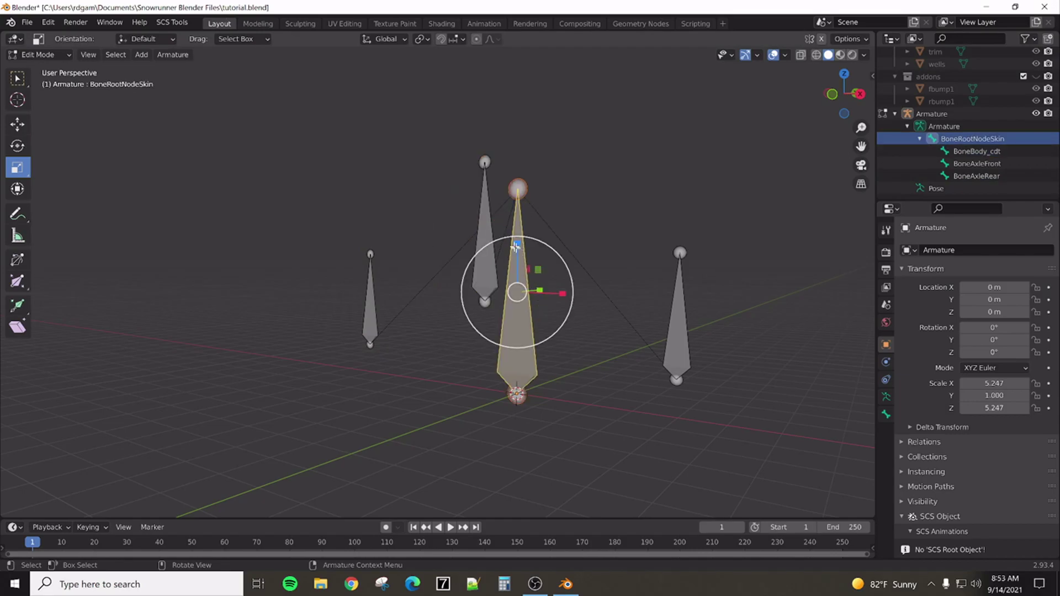
{"action": "left_click", "coordinate": [486, 213]}
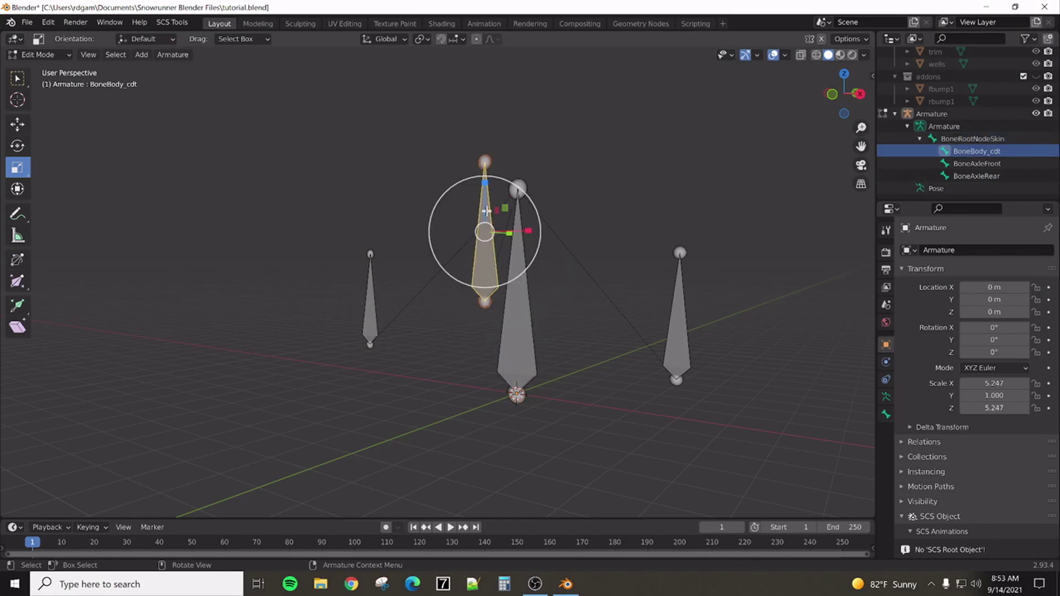
{"action": "left_click", "coordinate": [367, 325]}
{"action": "left_click", "coordinate": [681, 358]}
{"action": "middle_click_drag", "start_coordinate": [469, 393], "coordinate": [489, 387]}
Move the Armature object into the main Collection that holds the body parts, and unhide that collection
{"action": "scroll", "coordinate": [1046, 126], "scroll_direction": "up", "scroll_amount": 3}
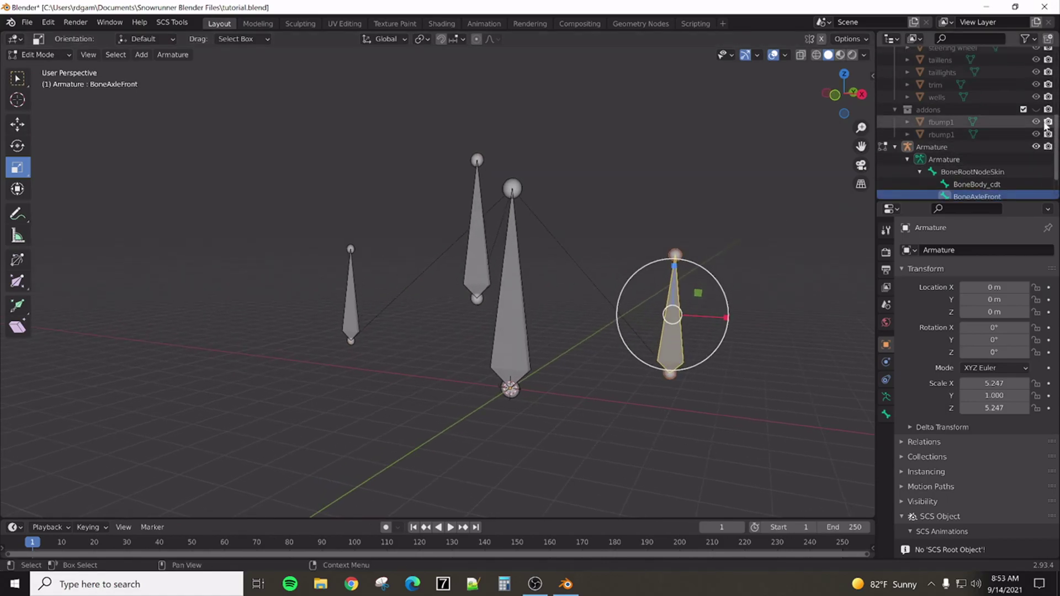
{"action": "scroll", "coordinate": [1045, 126], "scroll_direction": "up", "scroll_amount": 2}
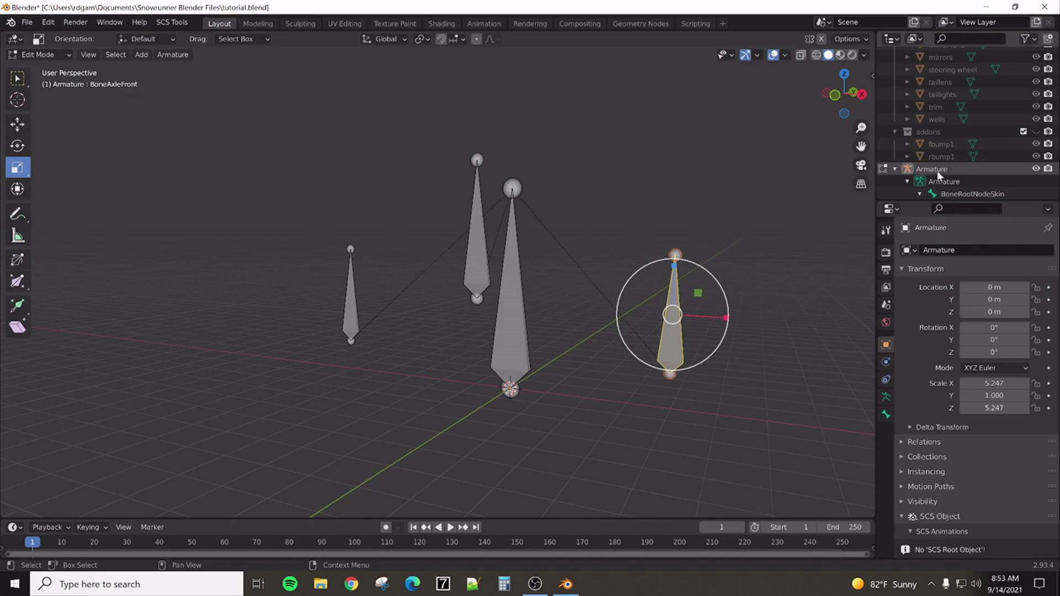
{"action": "left_click_drag", "start_coordinate": [937, 171], "coordinate": [938, 51]}
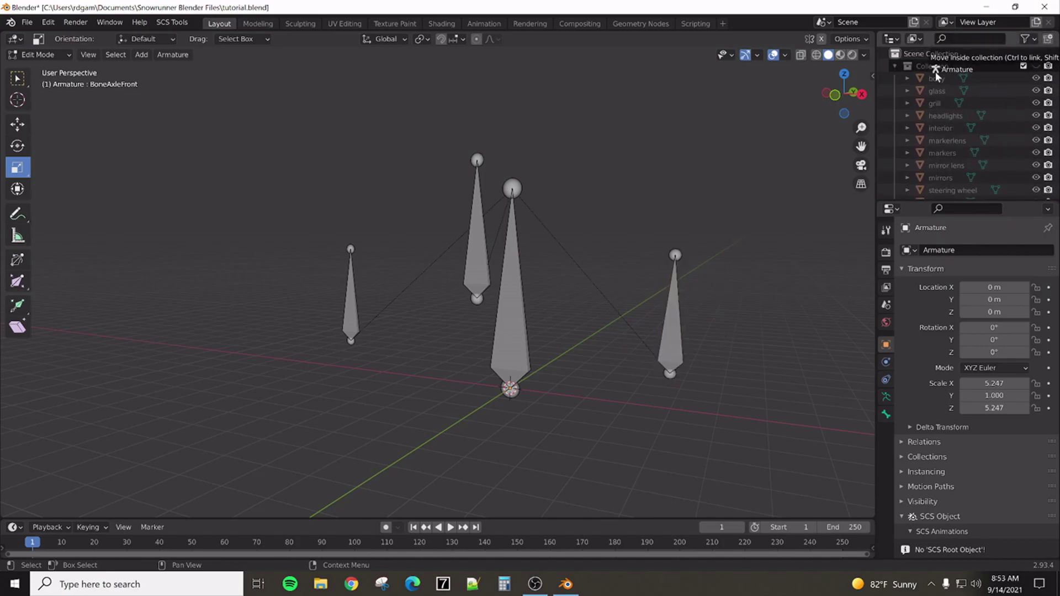
{"action": "left_click", "coordinate": [1037, 67]}
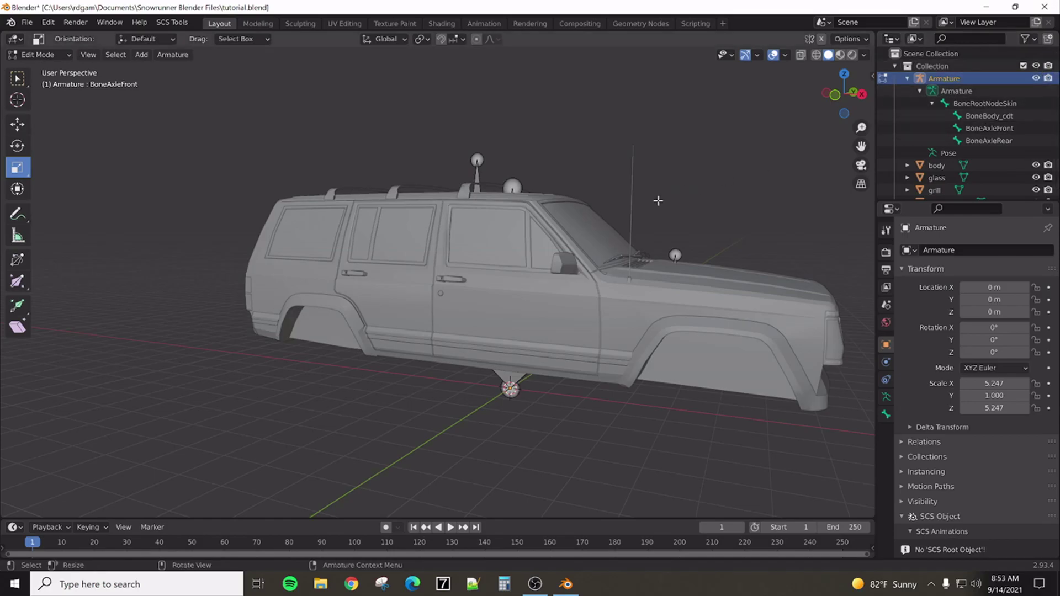
Move the whole BoneAxleFront bone forward along X in front view to centre it in the front wheel well
{"action": "middle_click_drag", "start_coordinate": [657, 201], "coordinate": [694, 163]}
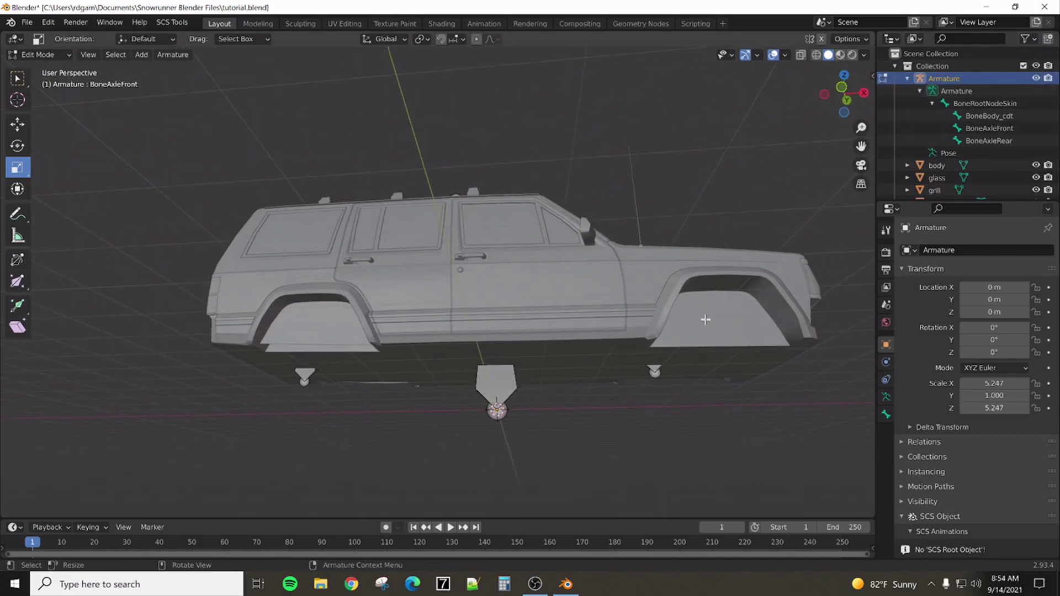
{"action": "left_click", "coordinate": [654, 371]}
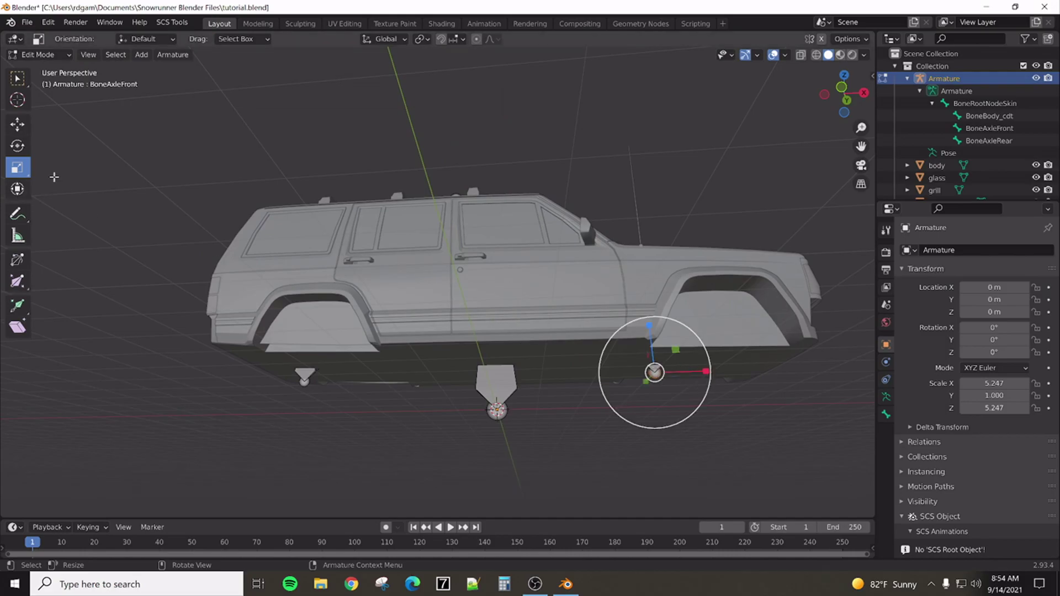
{"action": "left_click", "coordinate": [17, 126]}
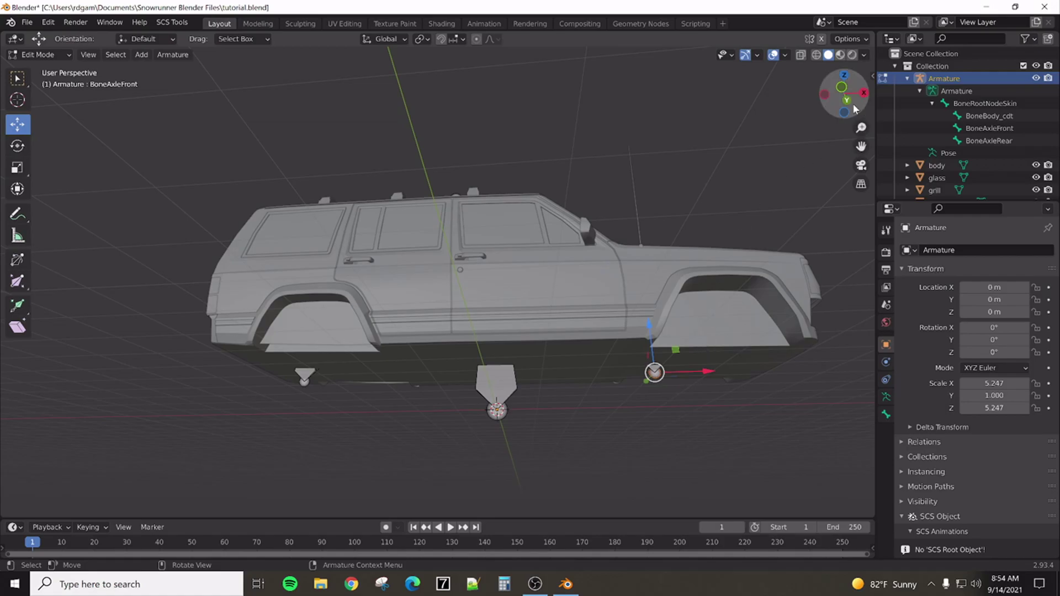
{"action": "left_click", "coordinate": [842, 87]}
{"action": "mouse_move", "coordinate": [691, 368]}
{"action": "left_mouse_down"}
{"action": "mouse_move", "coordinate": [734, 370]}
{"action": "mouse_move", "coordinate": [690, 374]}
{"action": "left_mouse_up"}
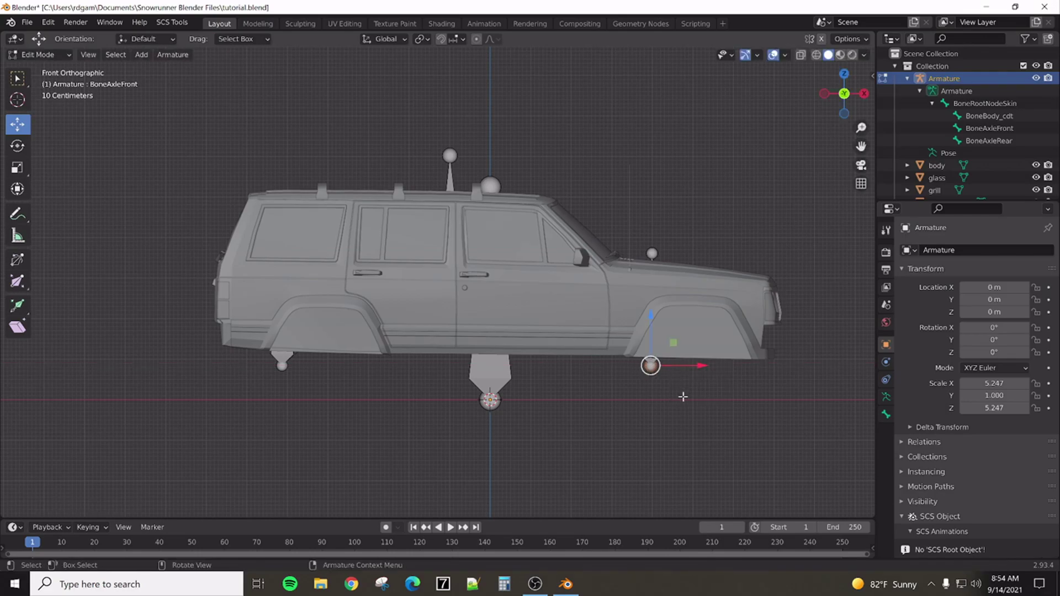
{"action": "left_click", "coordinate": [653, 362]}
{"action": "left_click", "coordinate": [652, 363]}
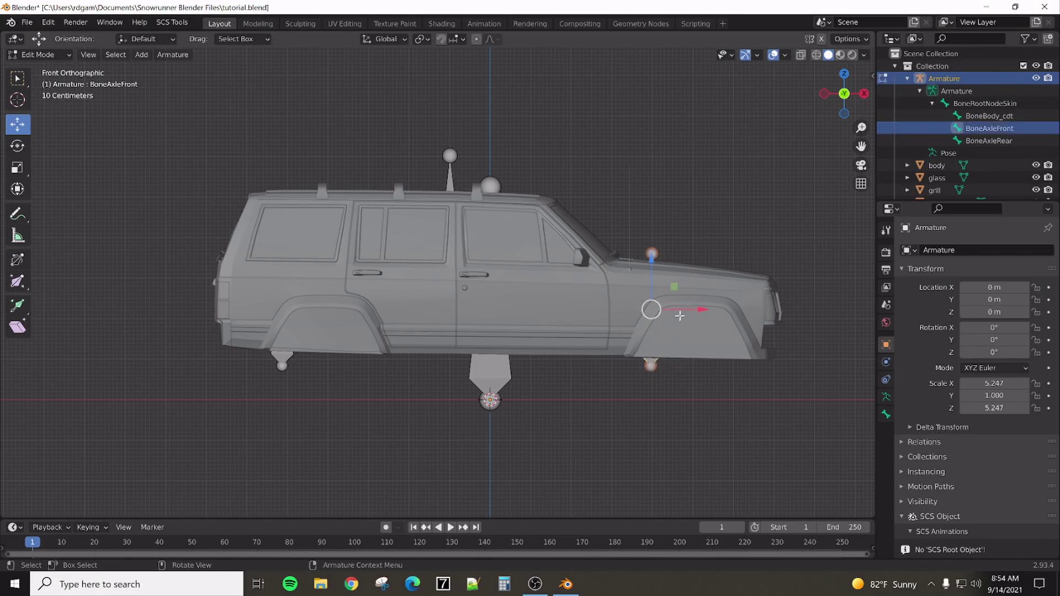
{"action": "left_click_drag", "start_coordinate": [680, 311], "coordinate": [732, 311]}
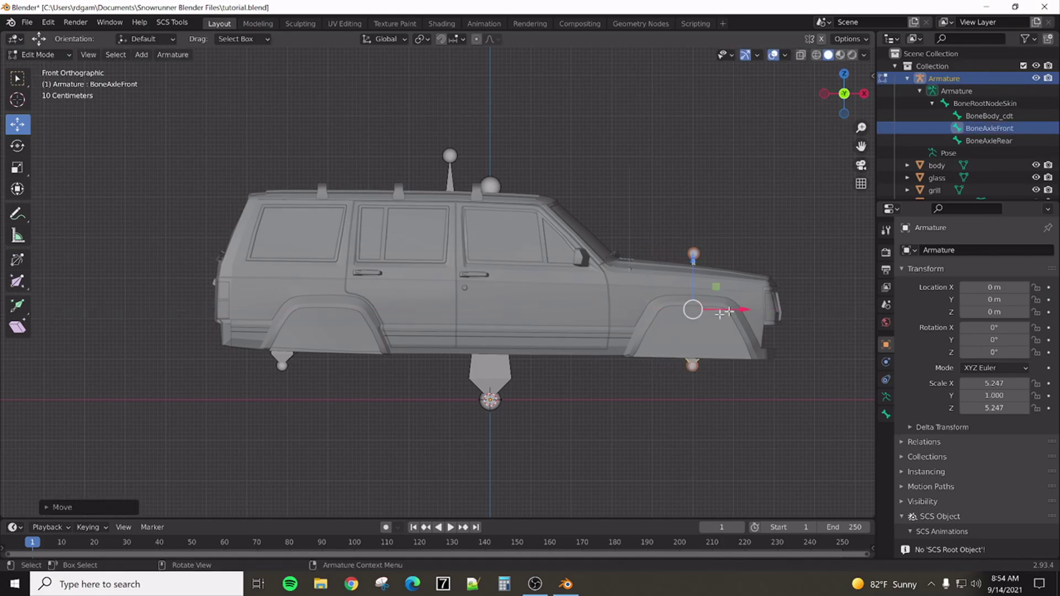
Move the whole BoneAxleRear bone forward along X to centre it in the rear wheel well, and deselect it
{"action": "left_click", "coordinate": [285, 357]}
{"action": "left_click_drag", "start_coordinate": [325, 310], "coordinate": [421, 398]}
{"action": "key", "text": "Escape"}
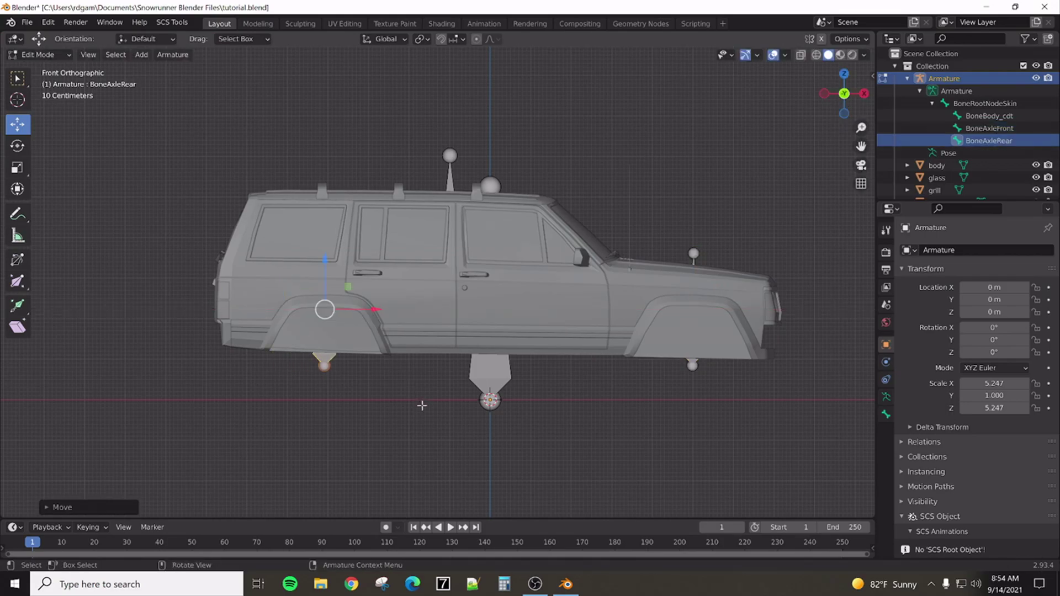
{"action": "left_click", "coordinate": [411, 381]}
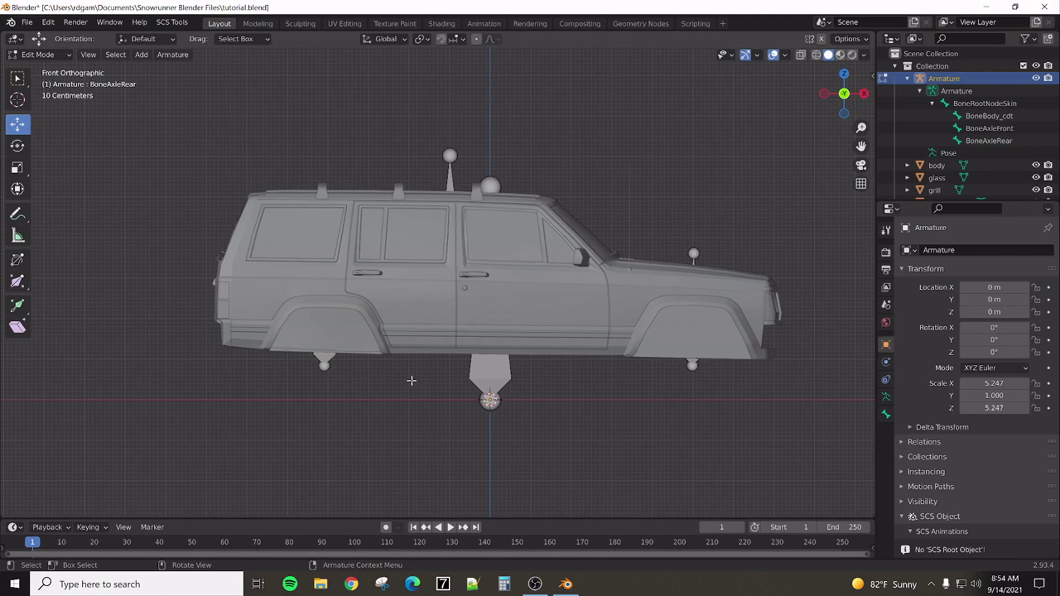
{"action": "mouse_move", "coordinate": [412, 381]}
{"action": "middle_mouse_down"}
{"action": "mouse_move", "coordinate": [433, 372]}
{"action": "mouse_move", "coordinate": [392, 379]}
{"action": "middle_mouse_up"}
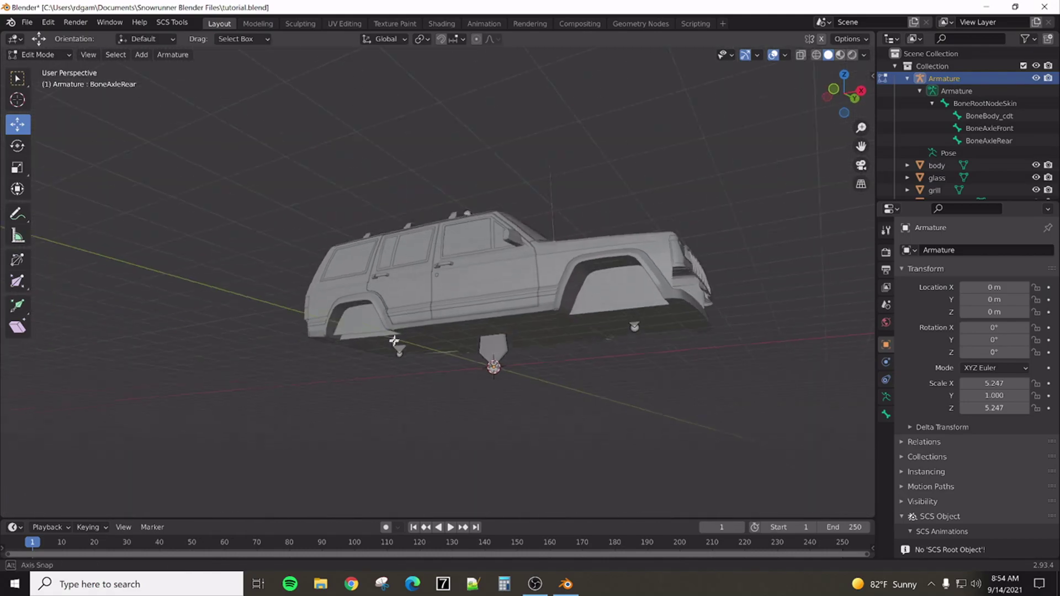
{"action": "middle_click_drag", "start_coordinate": [394, 339], "coordinate": [390, 367]}
{"action": "middle_click_drag", "start_coordinate": [629, 361], "coordinate": [584, 346]}
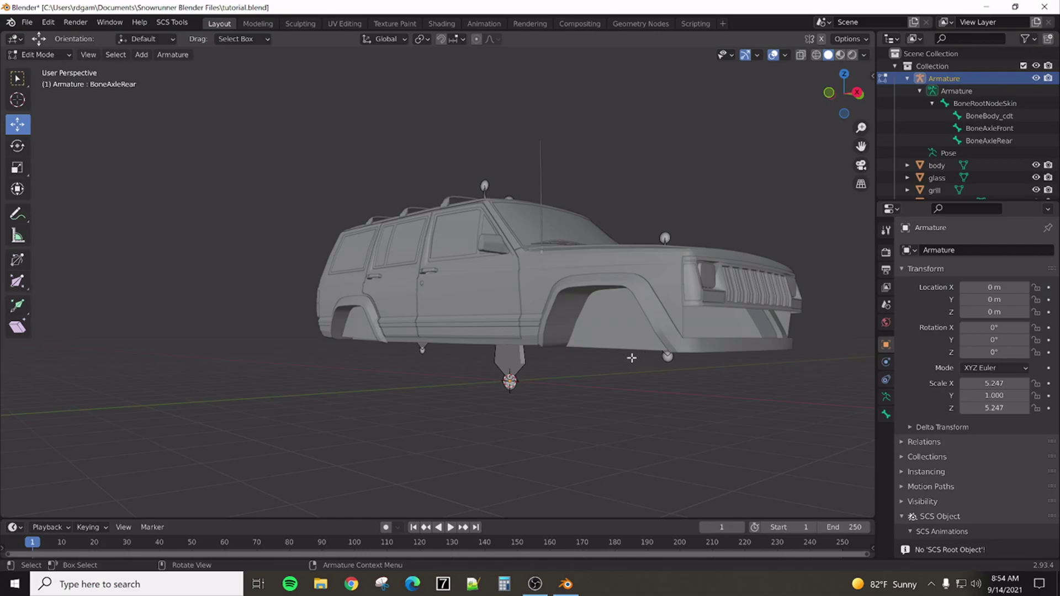
{"action": "key", "text": "alt"}
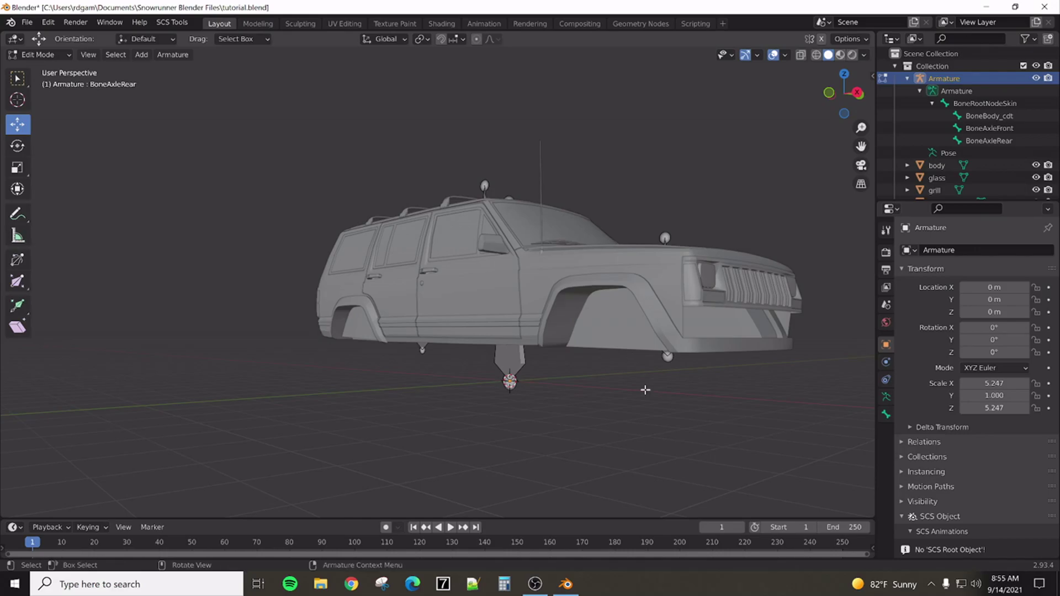